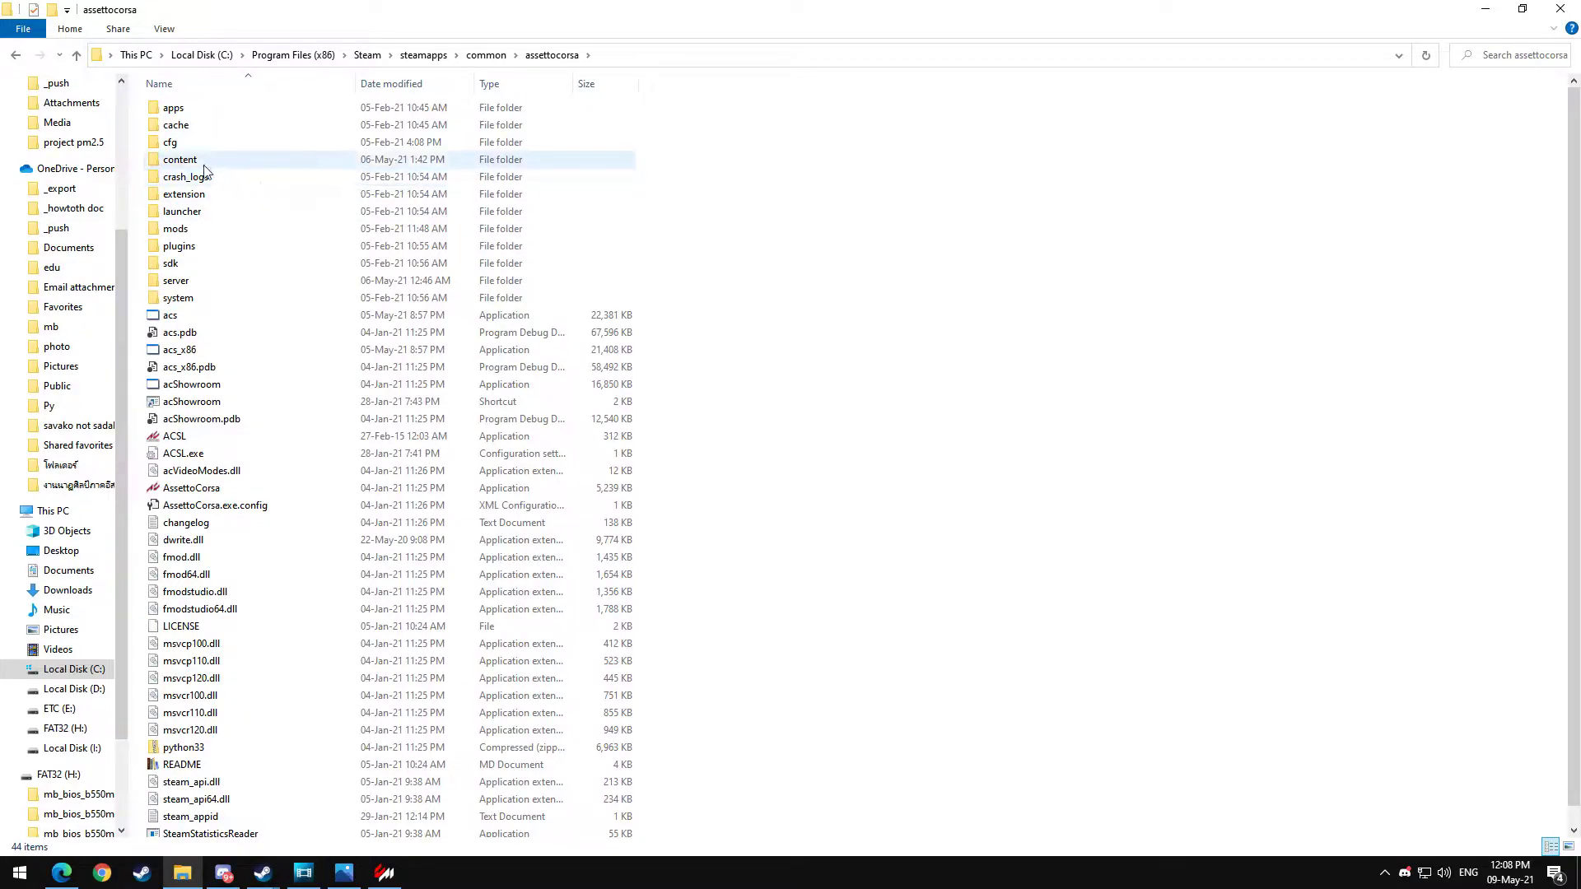
- Open the abarth500_s1 car folder inside the content/cars directory of assettocorsa
mouse_move(187, 169)
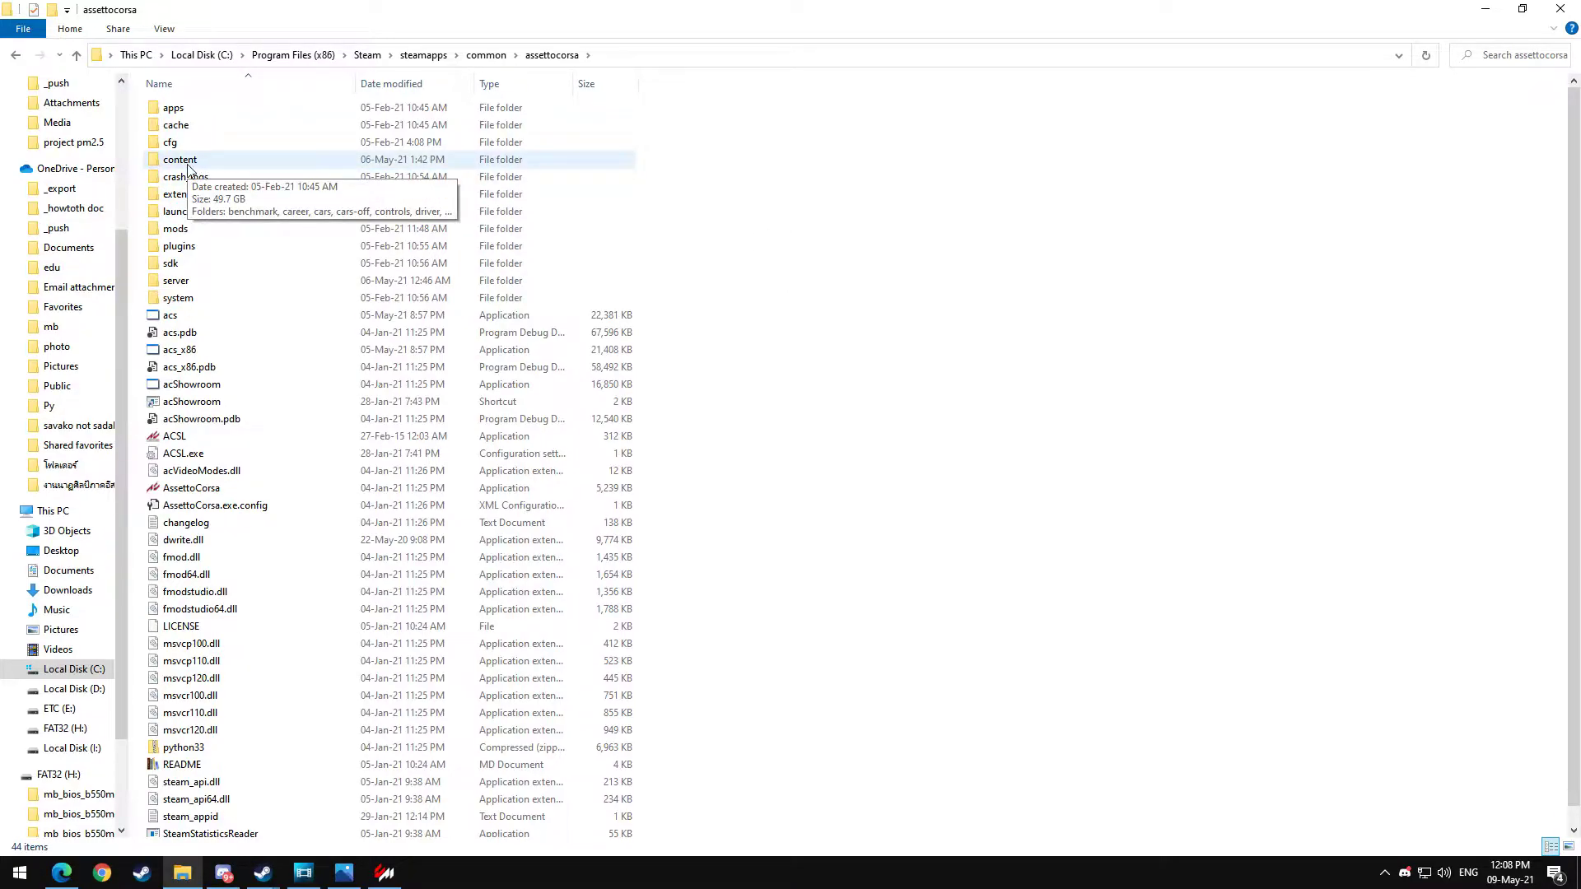
double_click(186, 163)
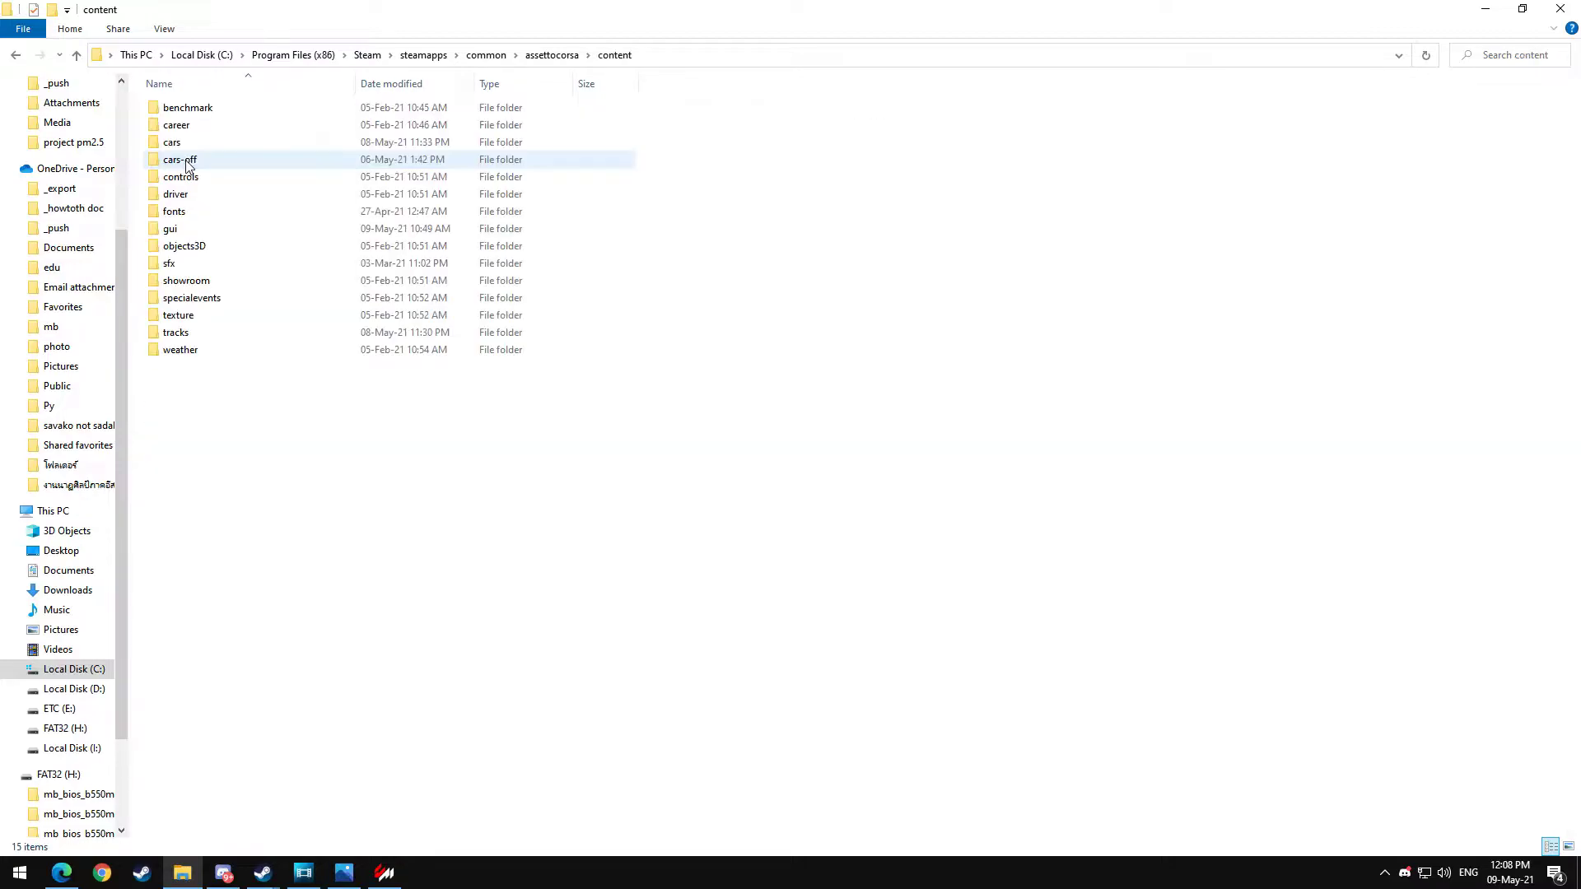
left_click(183, 147)
double_click(183, 146)
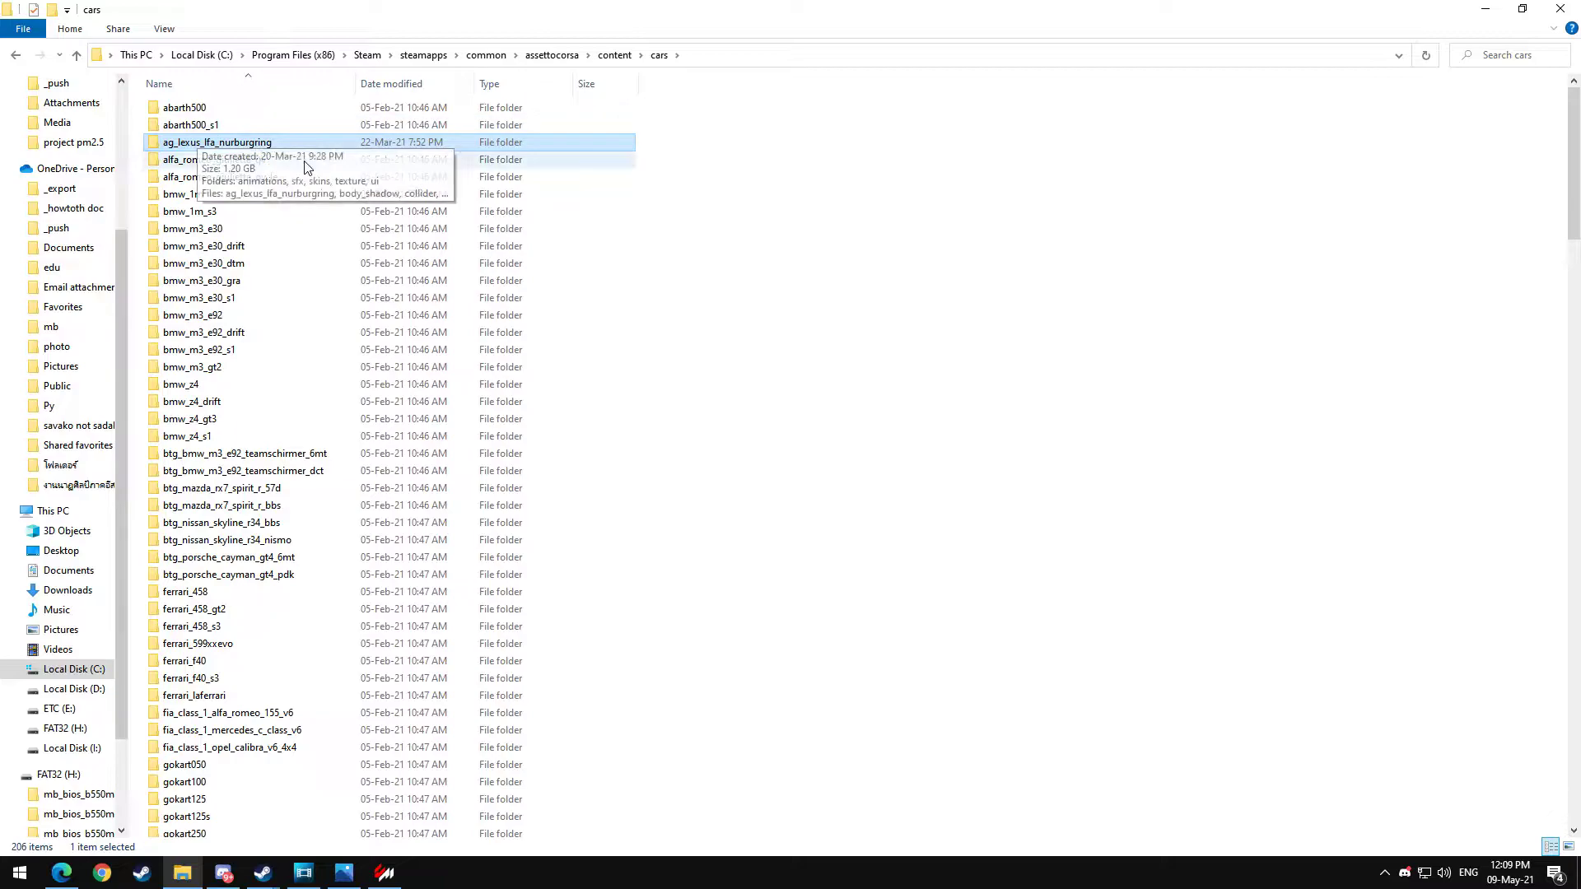
double_click(201, 128)
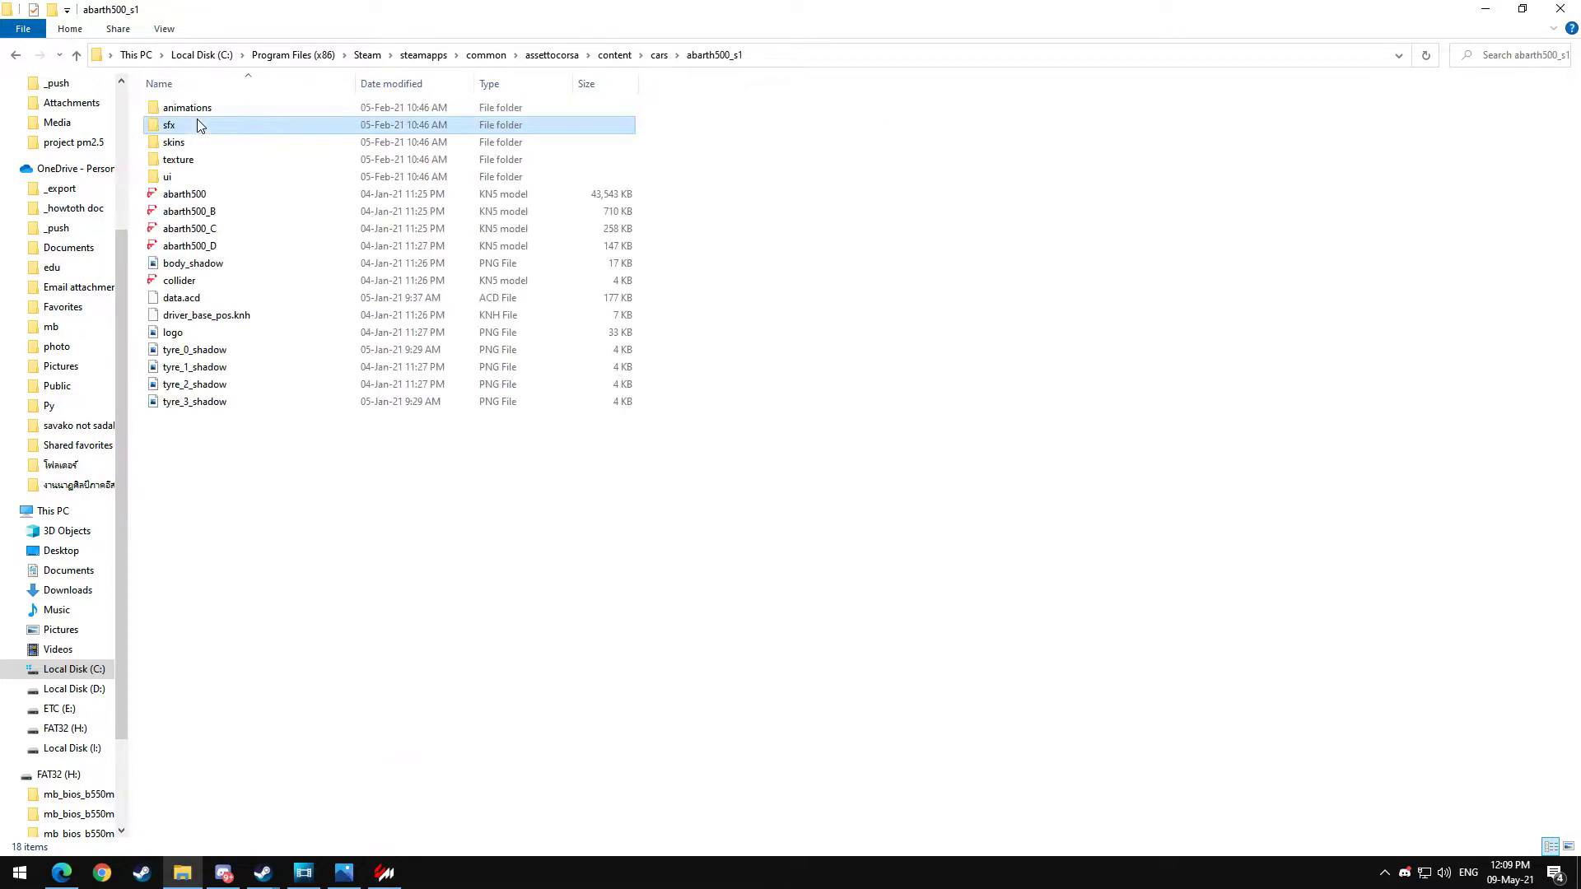
- Open the light_blue_orange folder in the car's skins directory to examine its texture files
left_click(173, 143)
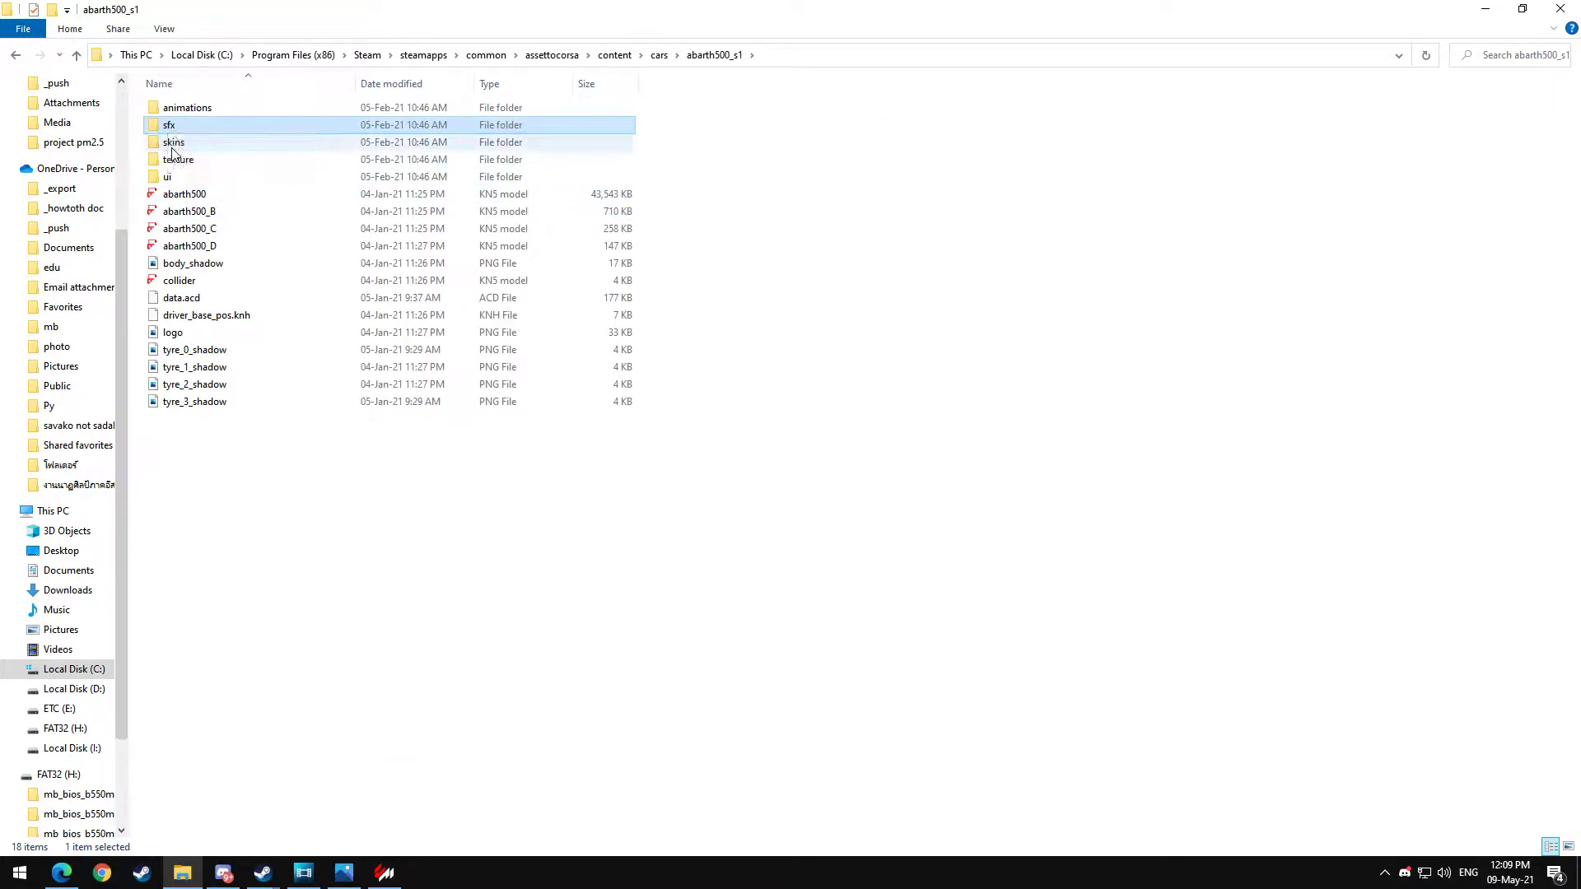
double_click(173, 144)
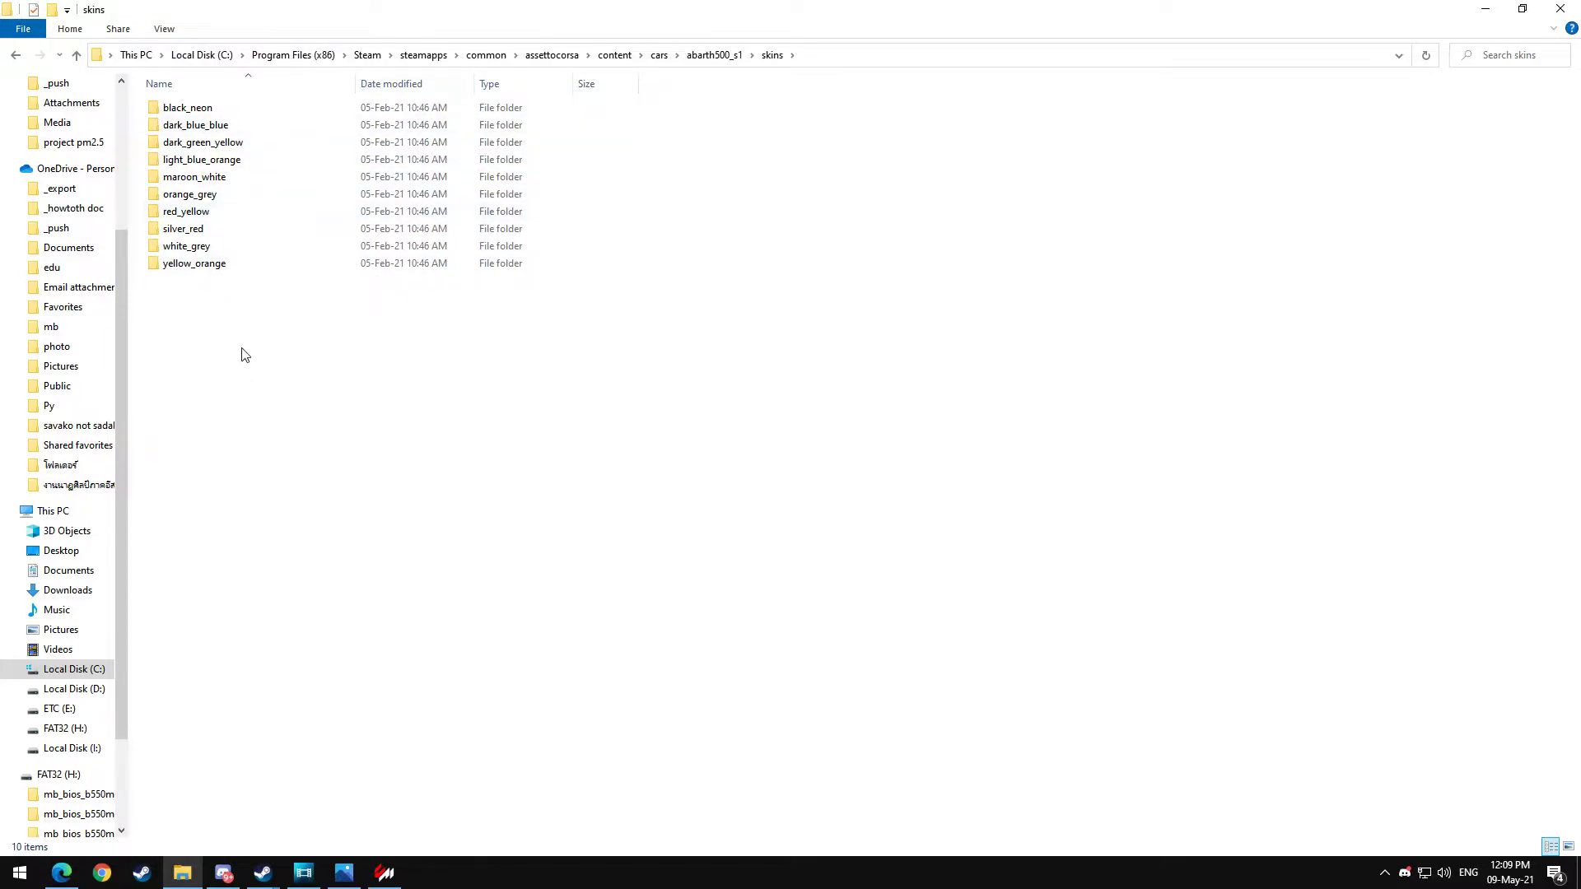
left_click(208, 164)
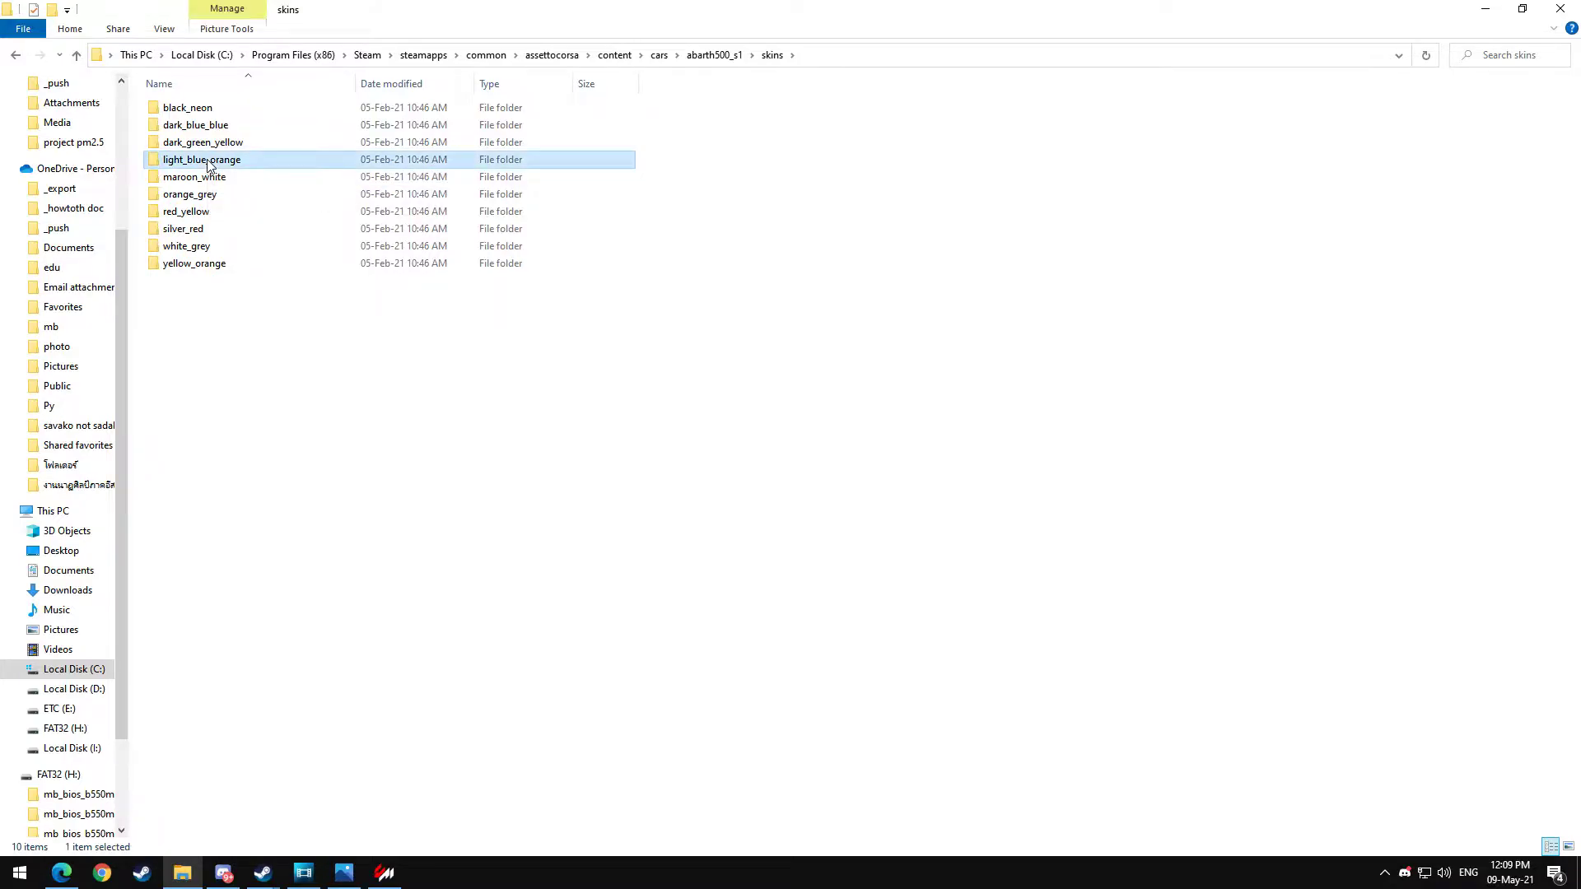
double_click(208, 165)
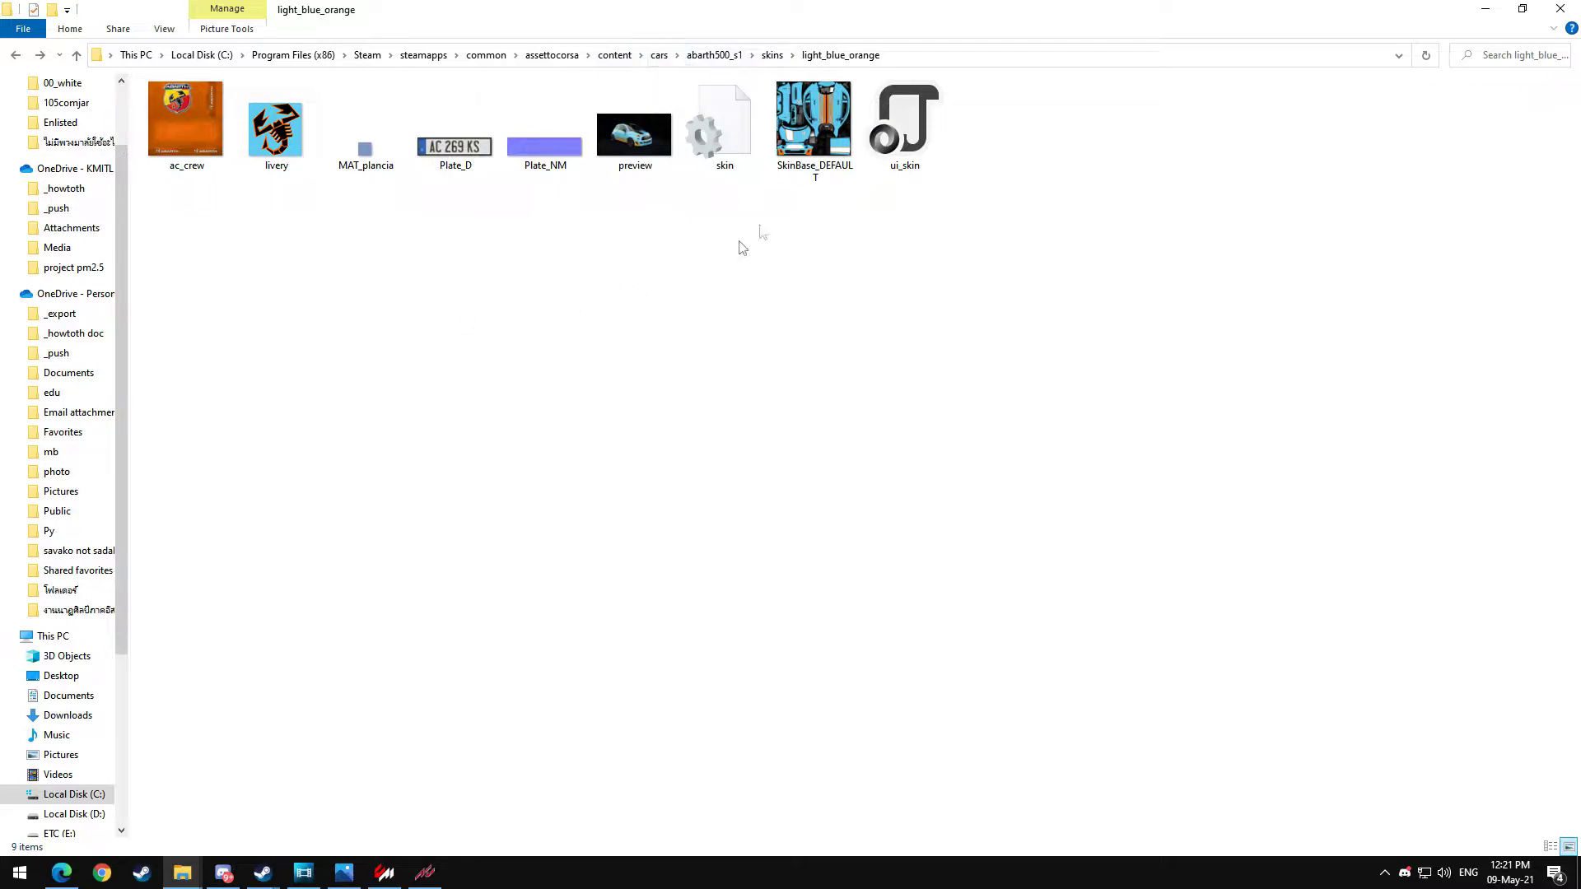
- Switch to the Assetto Corsa launcher, view the Light Blue Orange skin of the Abarth 500 EsseEsse Step1, and leave the car page
left_click(40, 54)
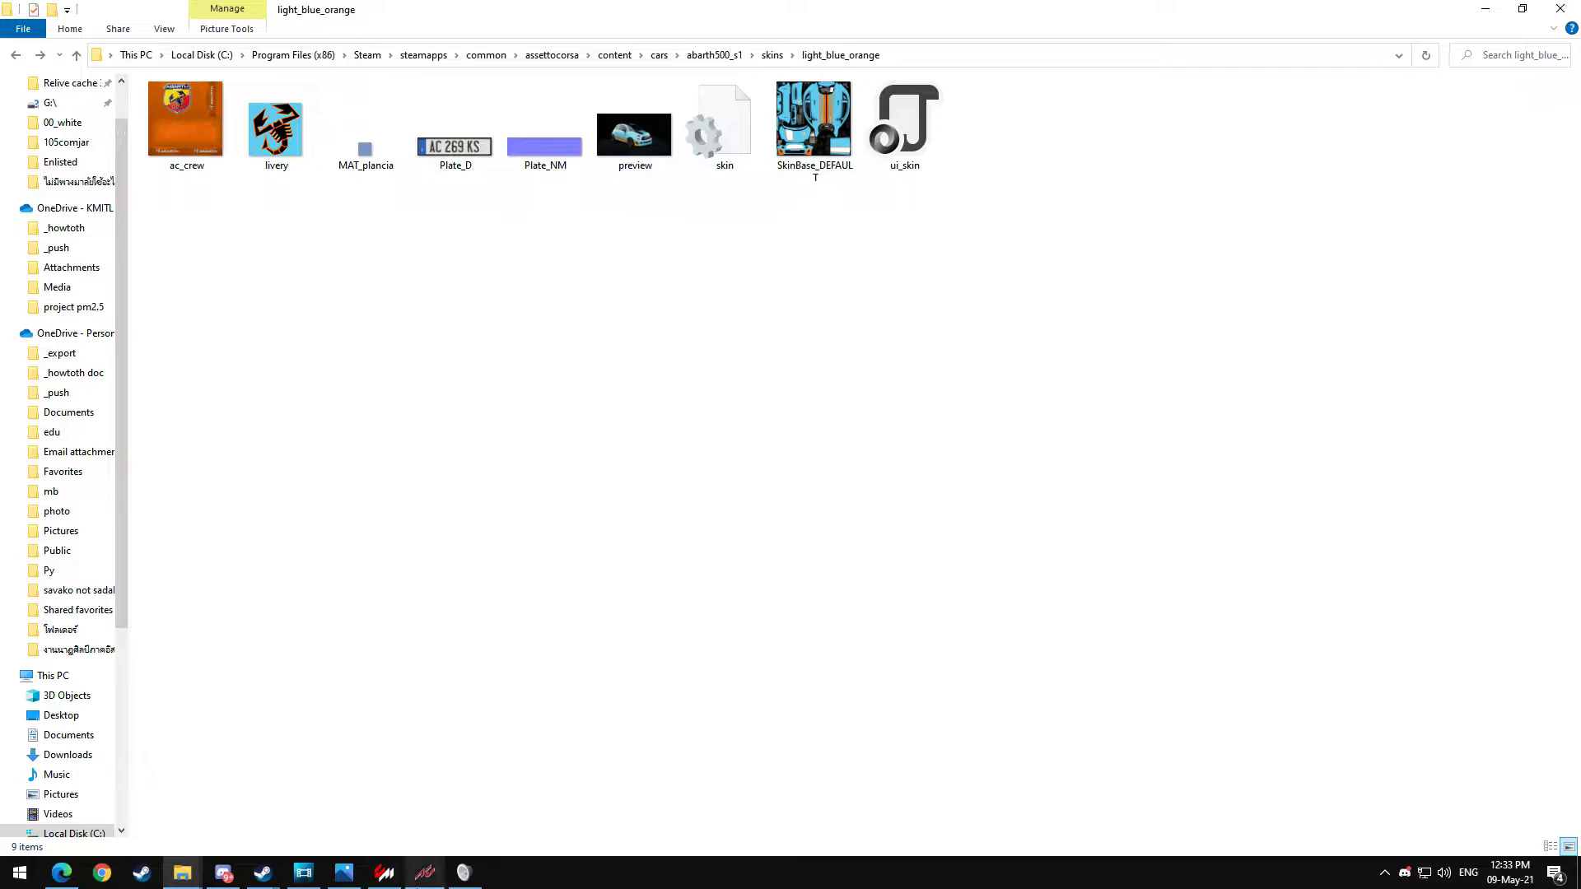
left_click(425, 873)
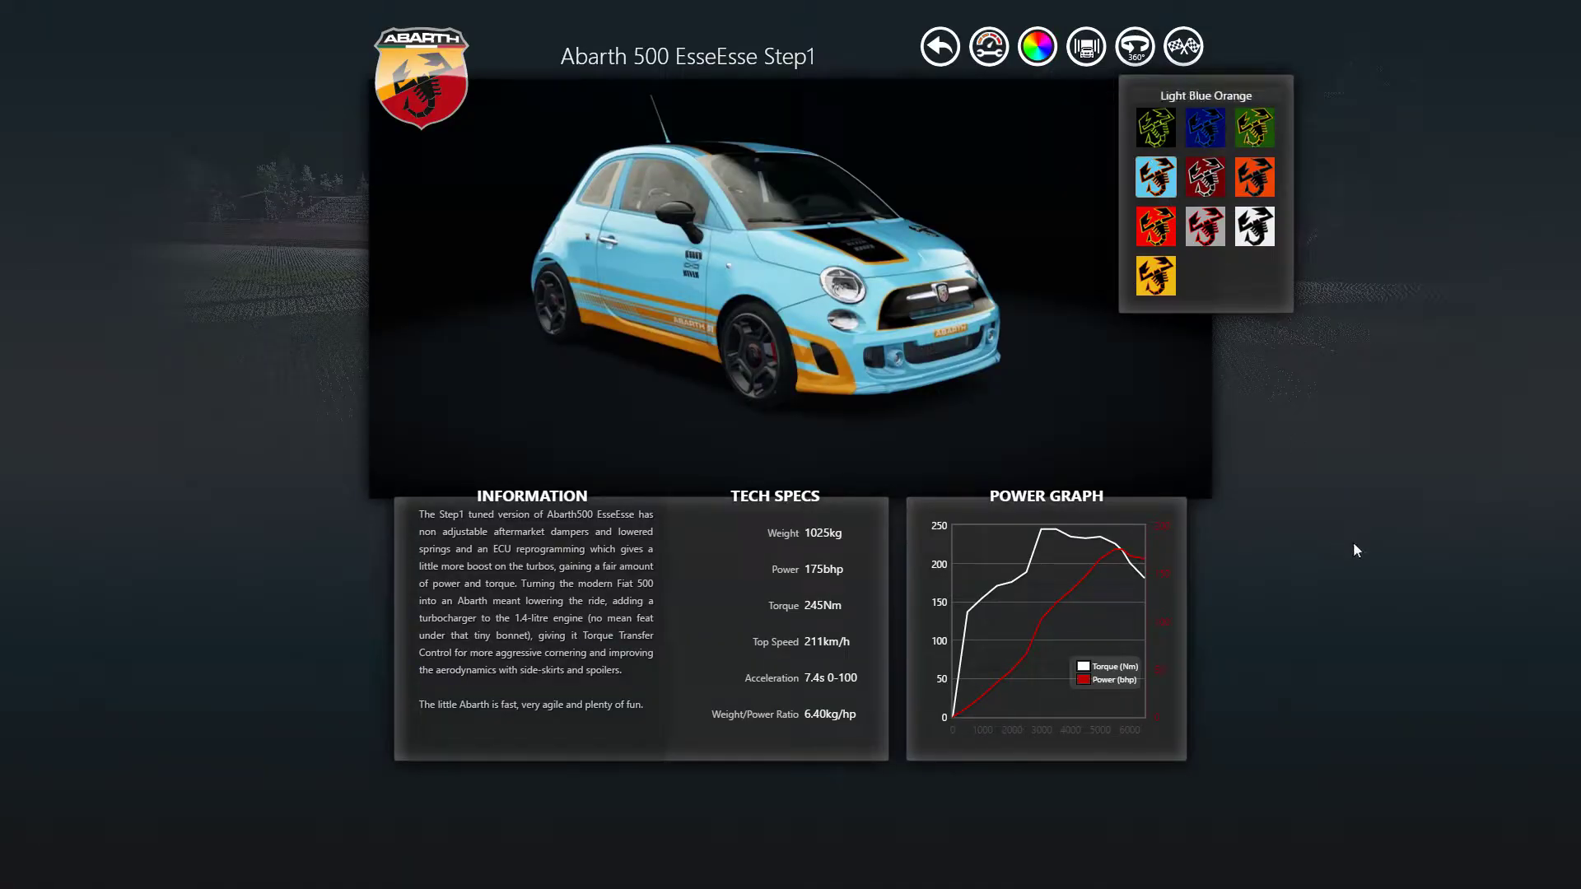
key("alt+Tab")
left_click(417, 859)
left_click(937, 51)
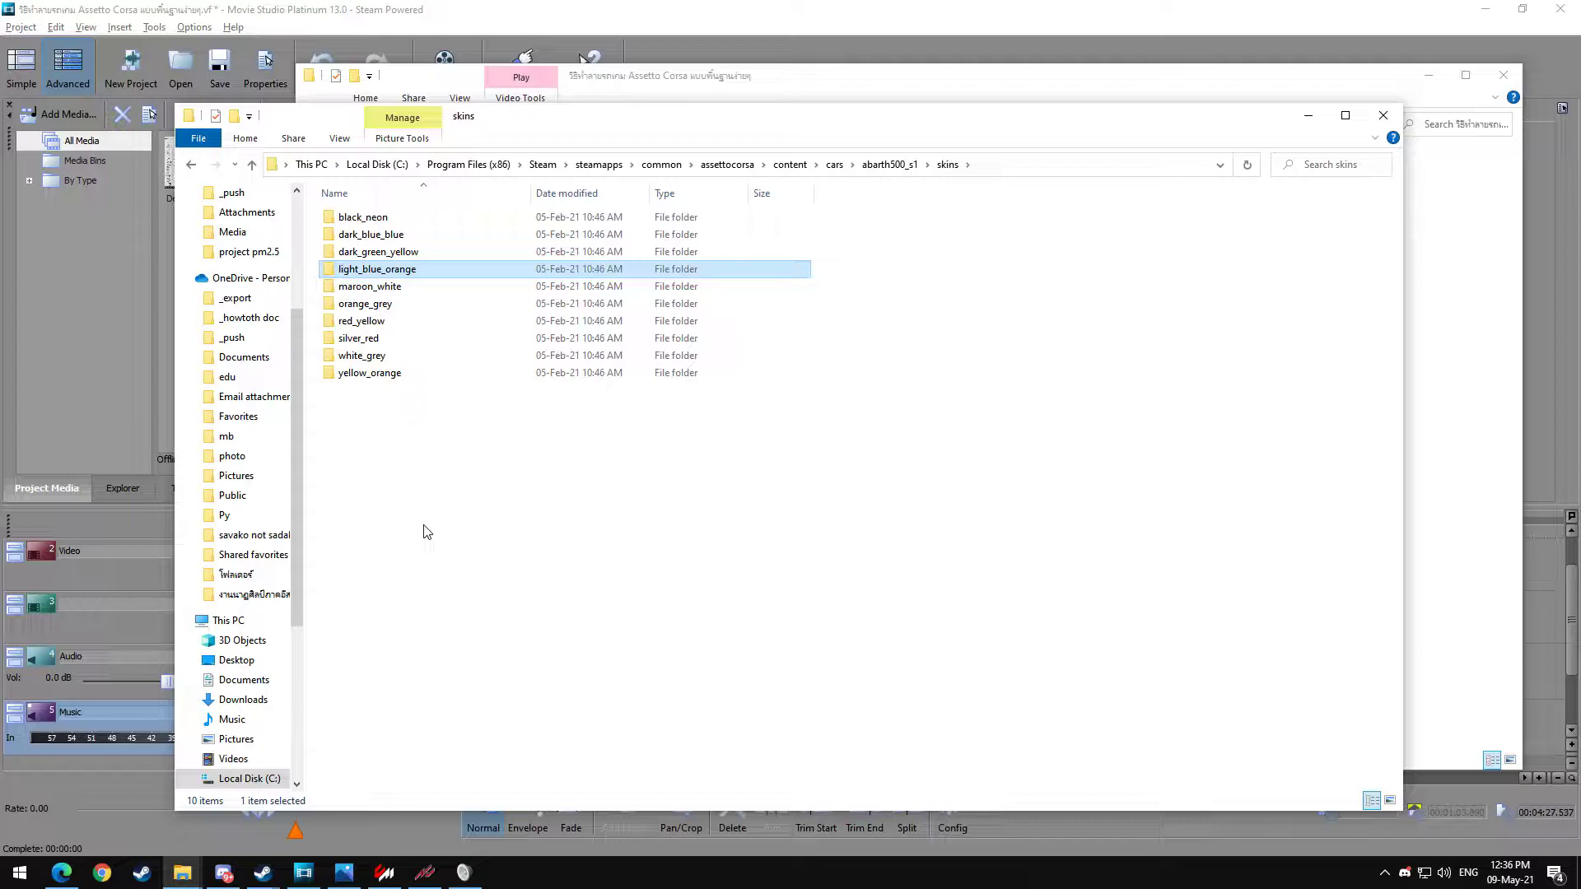
- Create a new folder with the default name in abarth500_s1's skins directory
left_click(403, 500)
key("ctrl+shift+n")
left_click(403, 500)
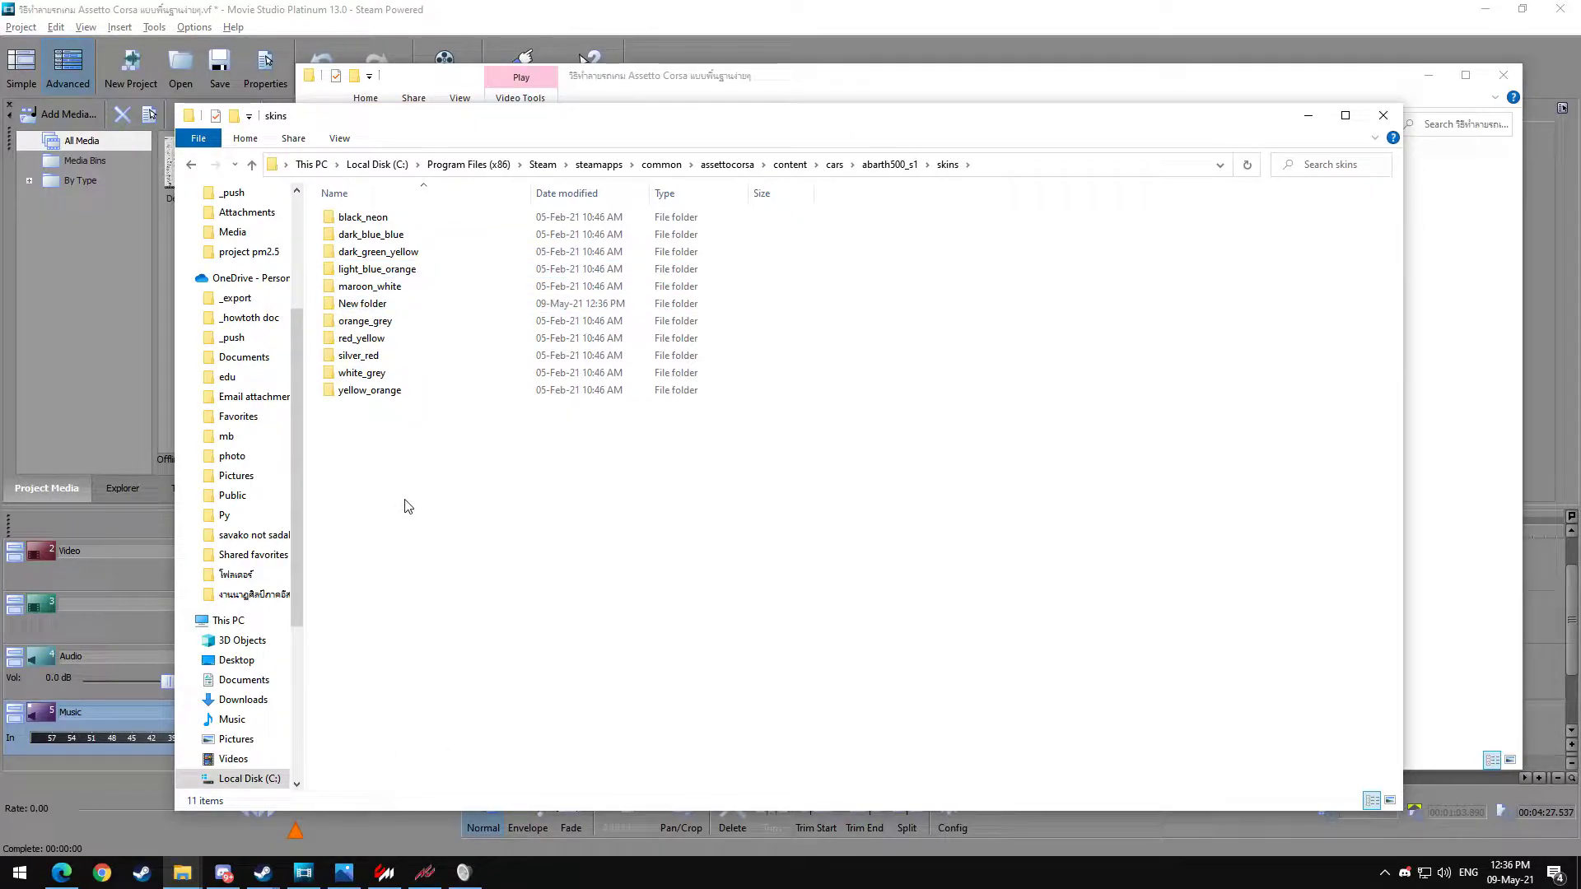
- Switch to the Assetto Corsa launcher and select the New Folder skin of the Abarth 500 EsseEsse Step1
left_click(384, 873)
left_click(1054, 66)
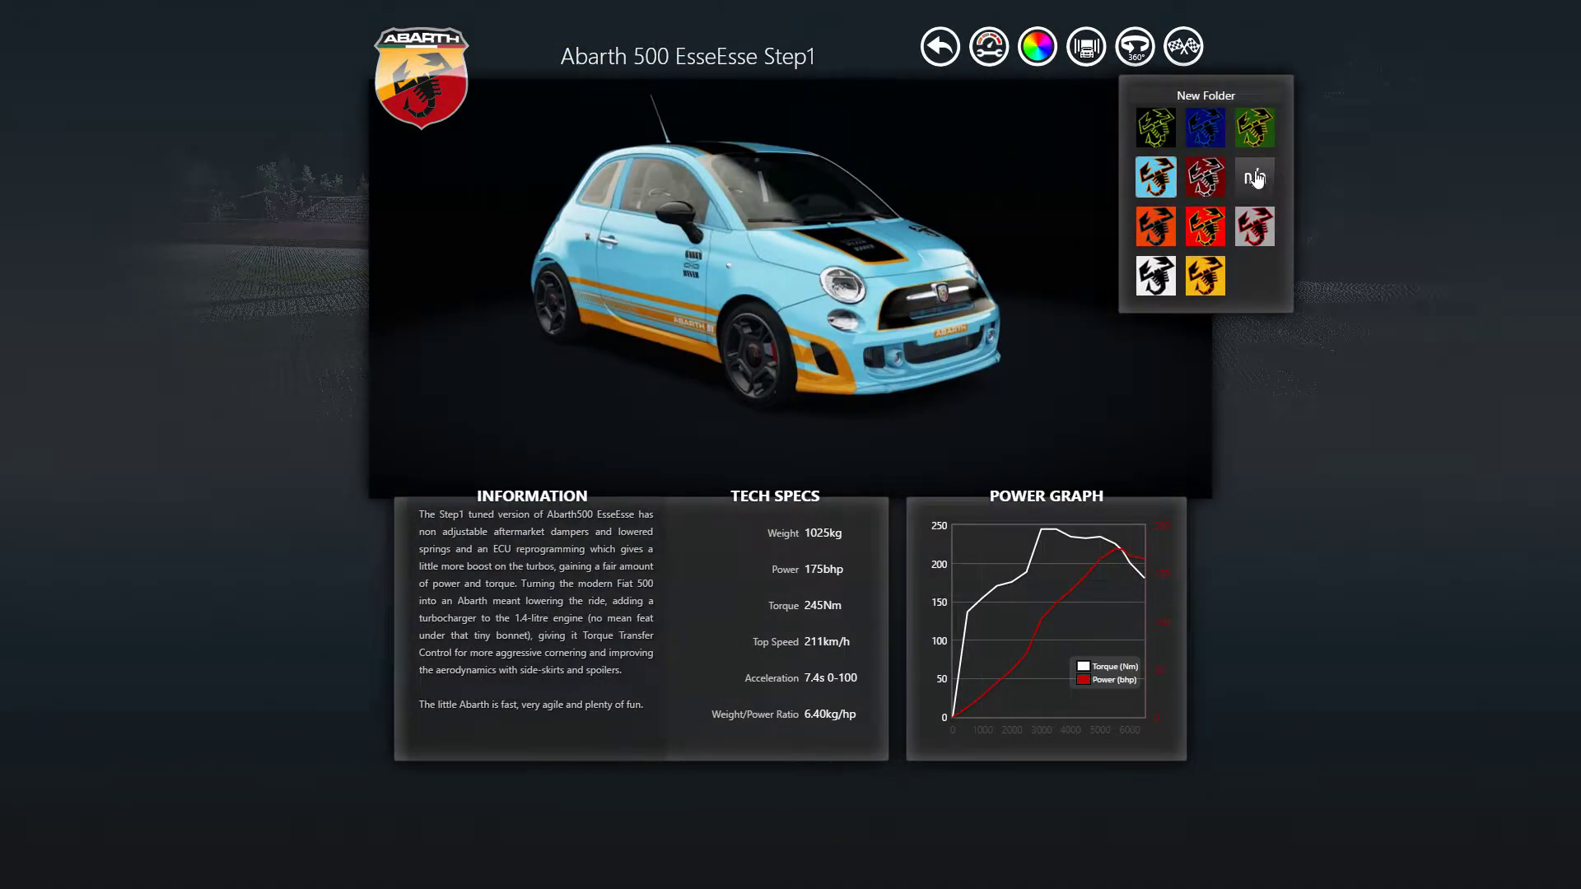
left_click(1258, 179)
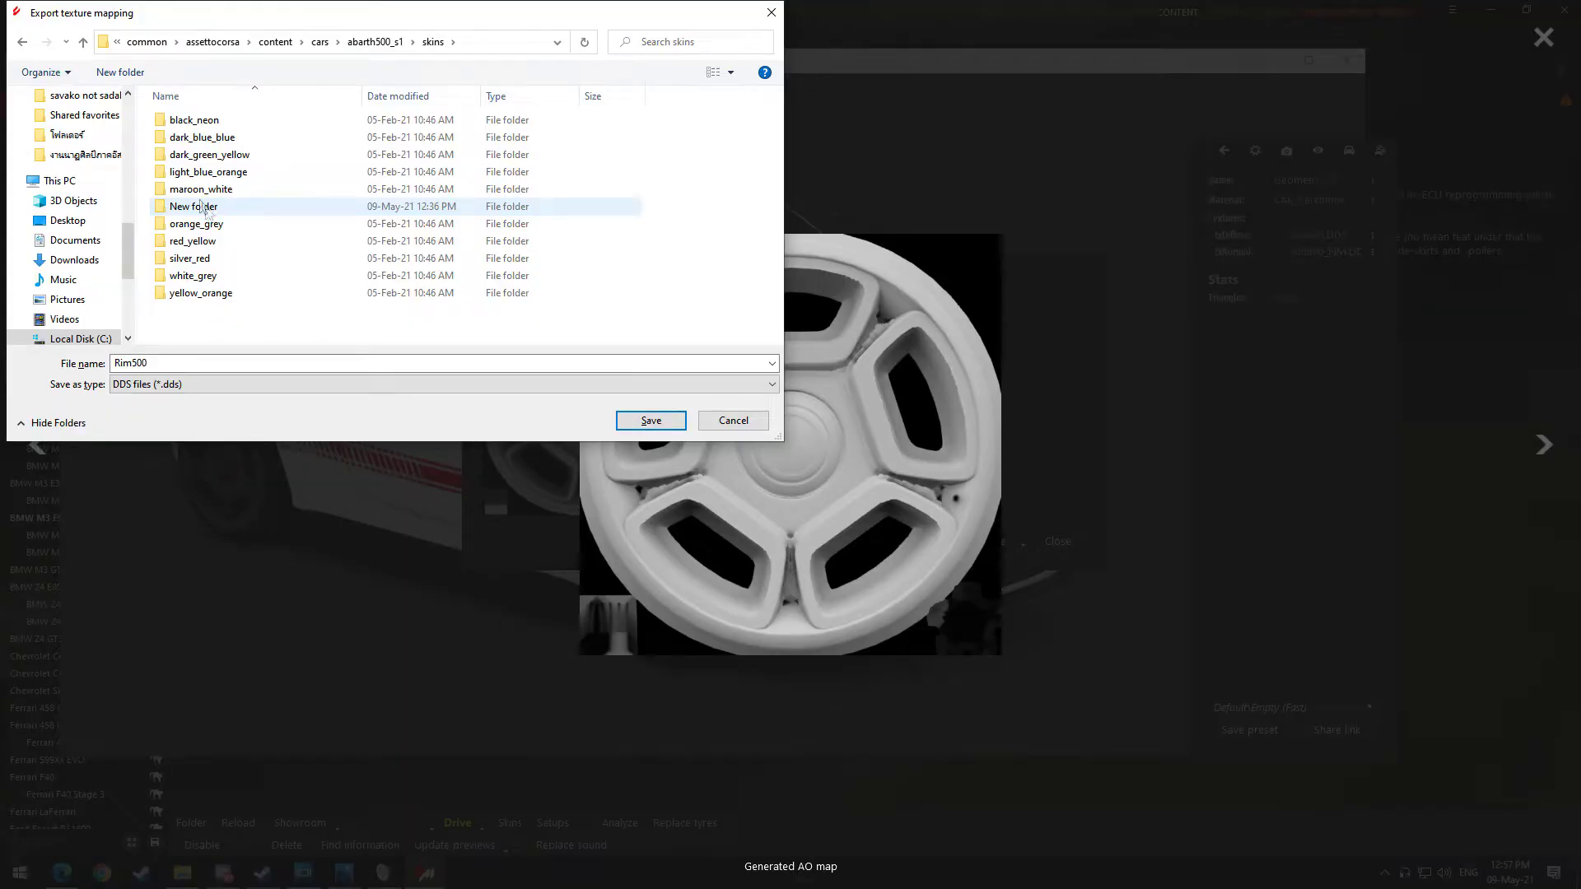
- Export the rim's generated AO map as the DDS file Rim500 into New folder under abarth500_s1/skins
left_click(83, 42)
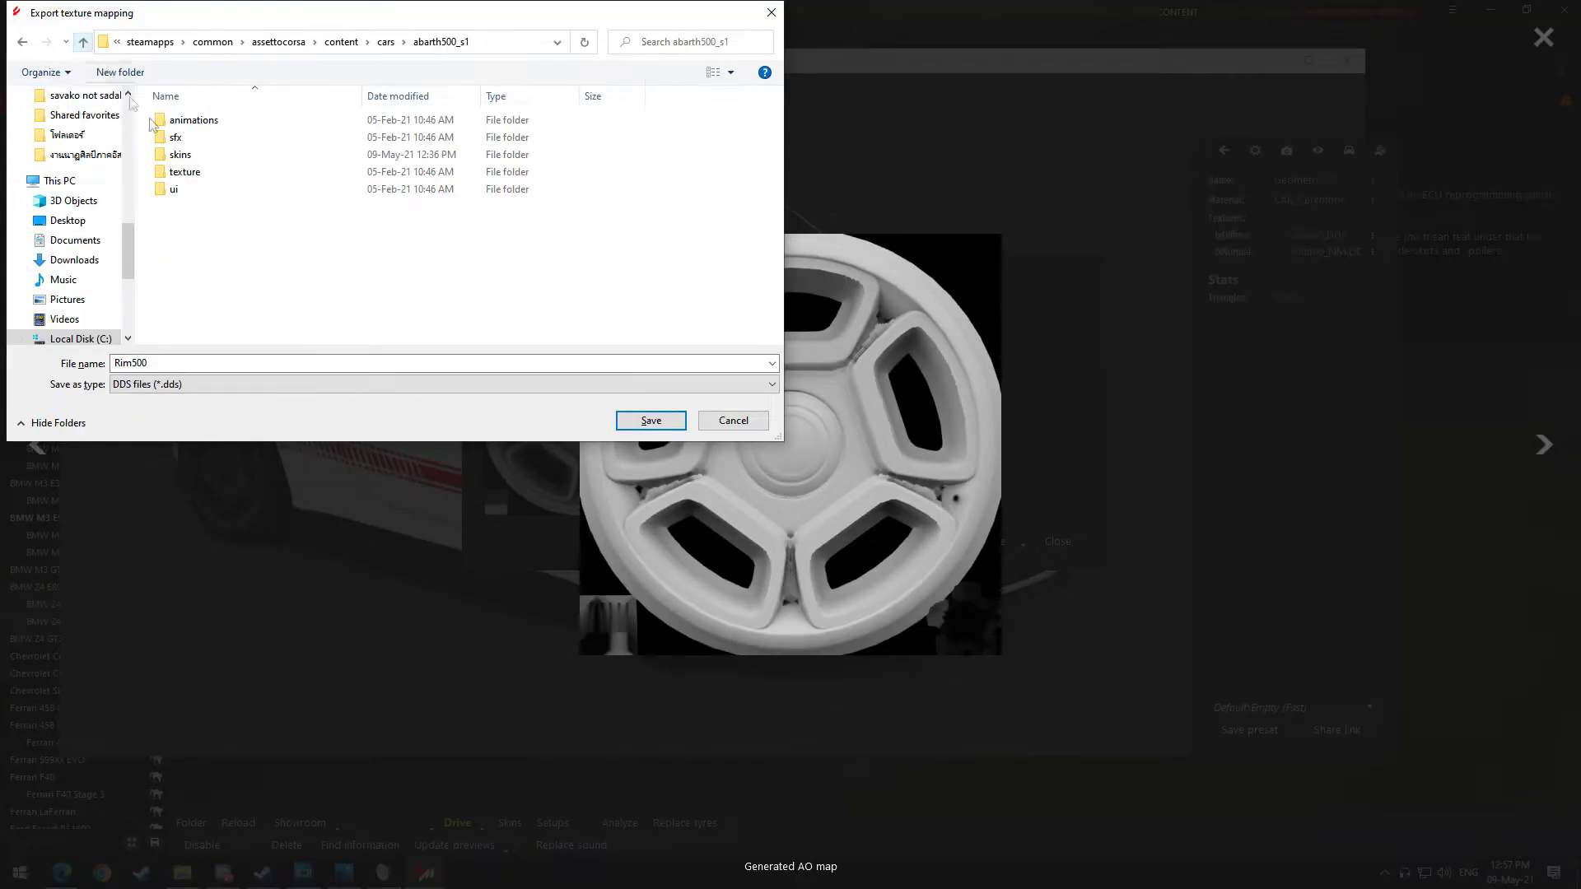
double_click(204, 158)
double_click(212, 206)
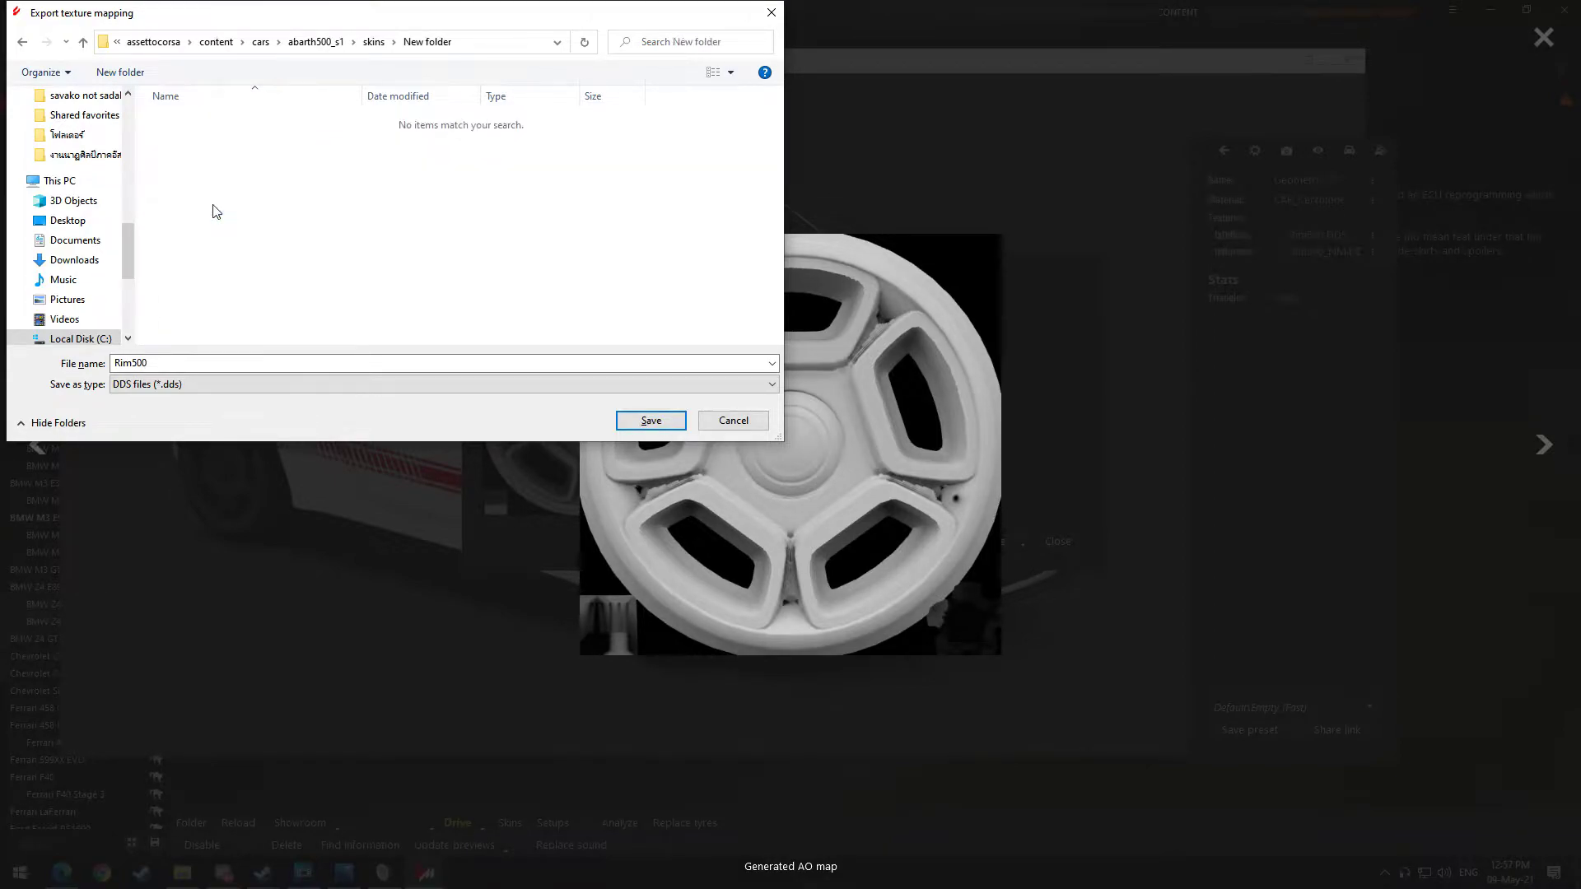
key("alt+Tab")
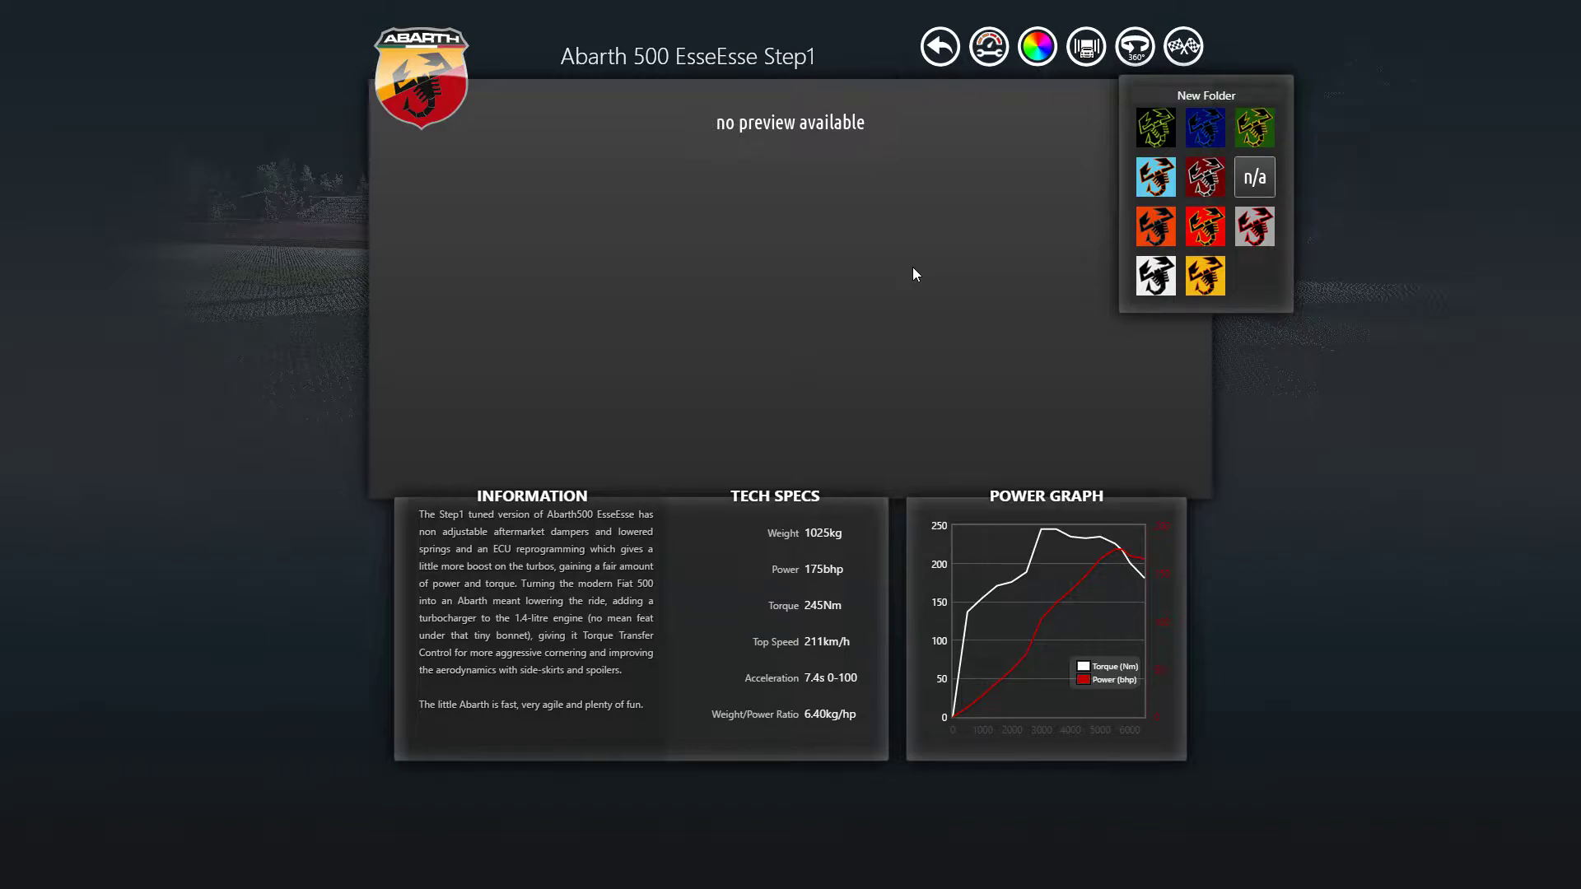
key("alt+Tab")
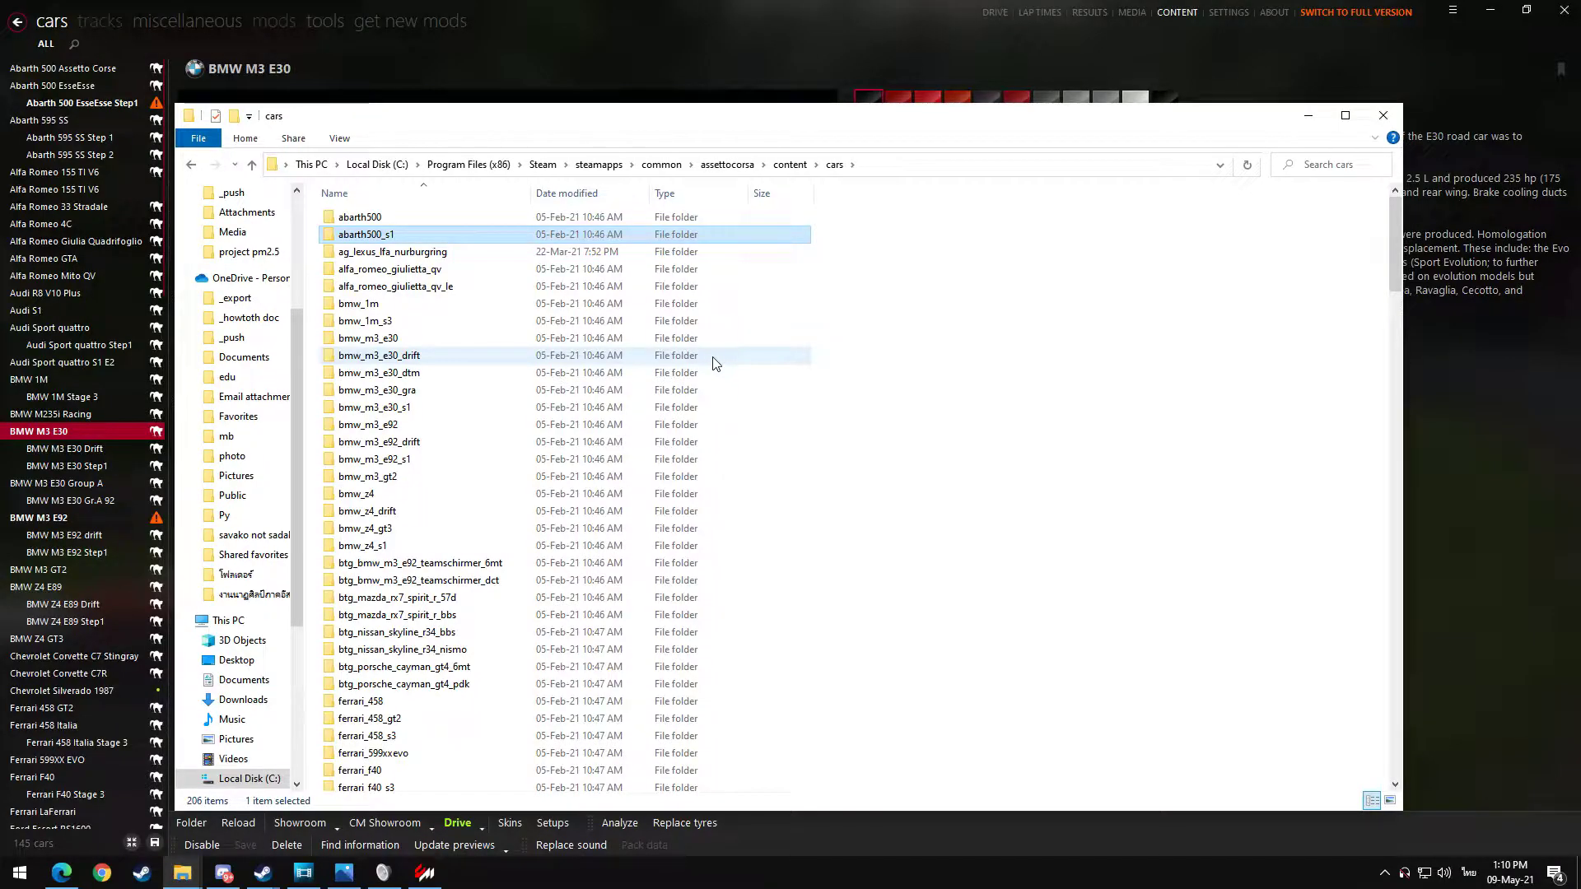
left_click(1028, 449)
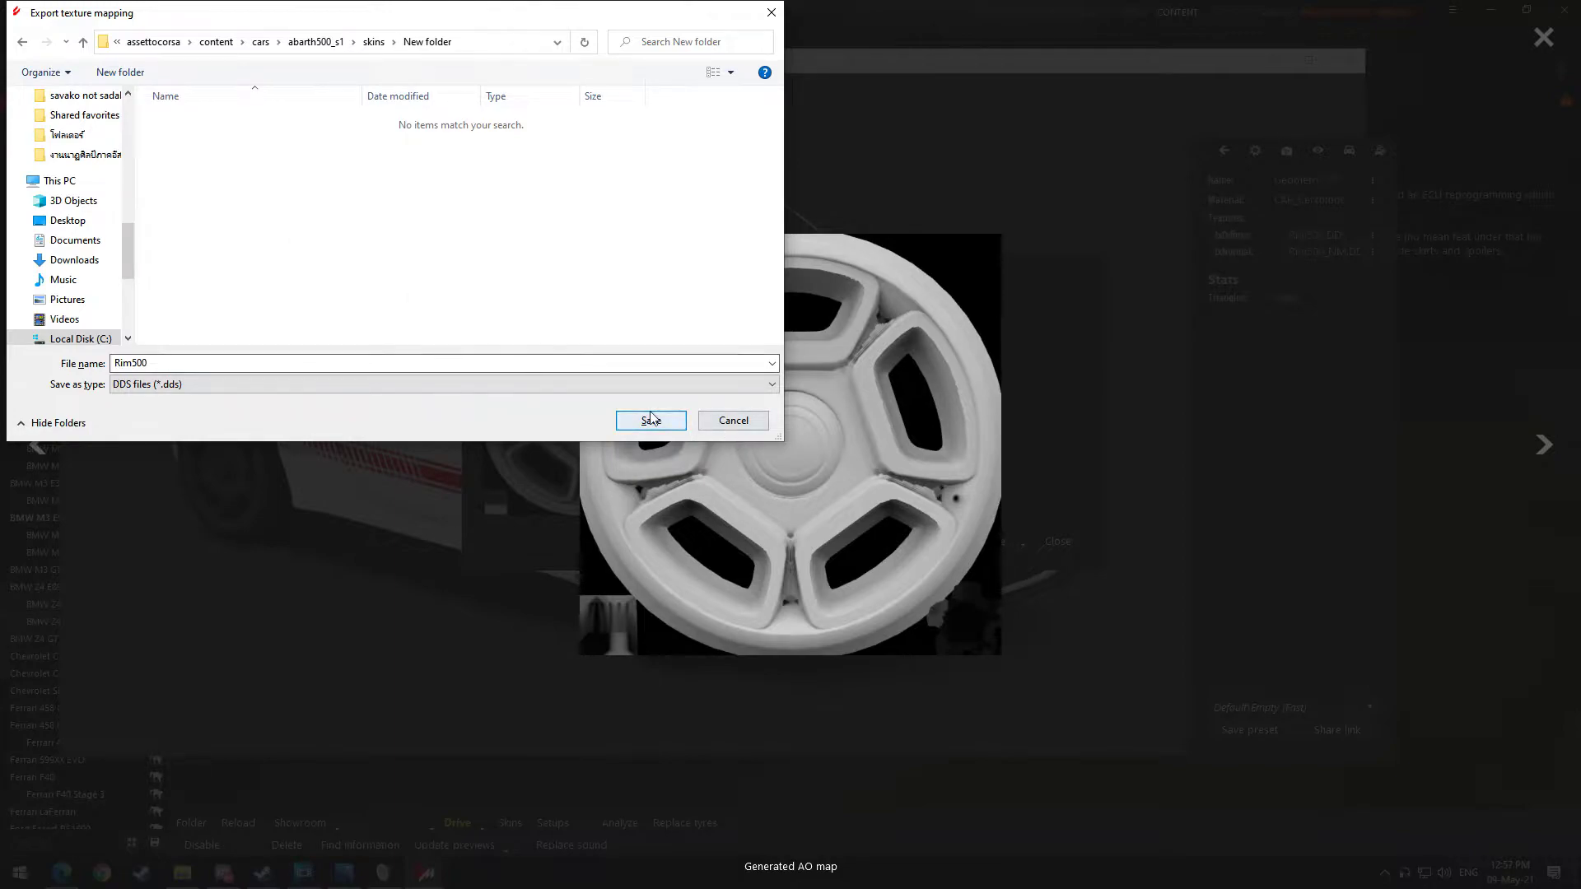
left_click(651, 418)
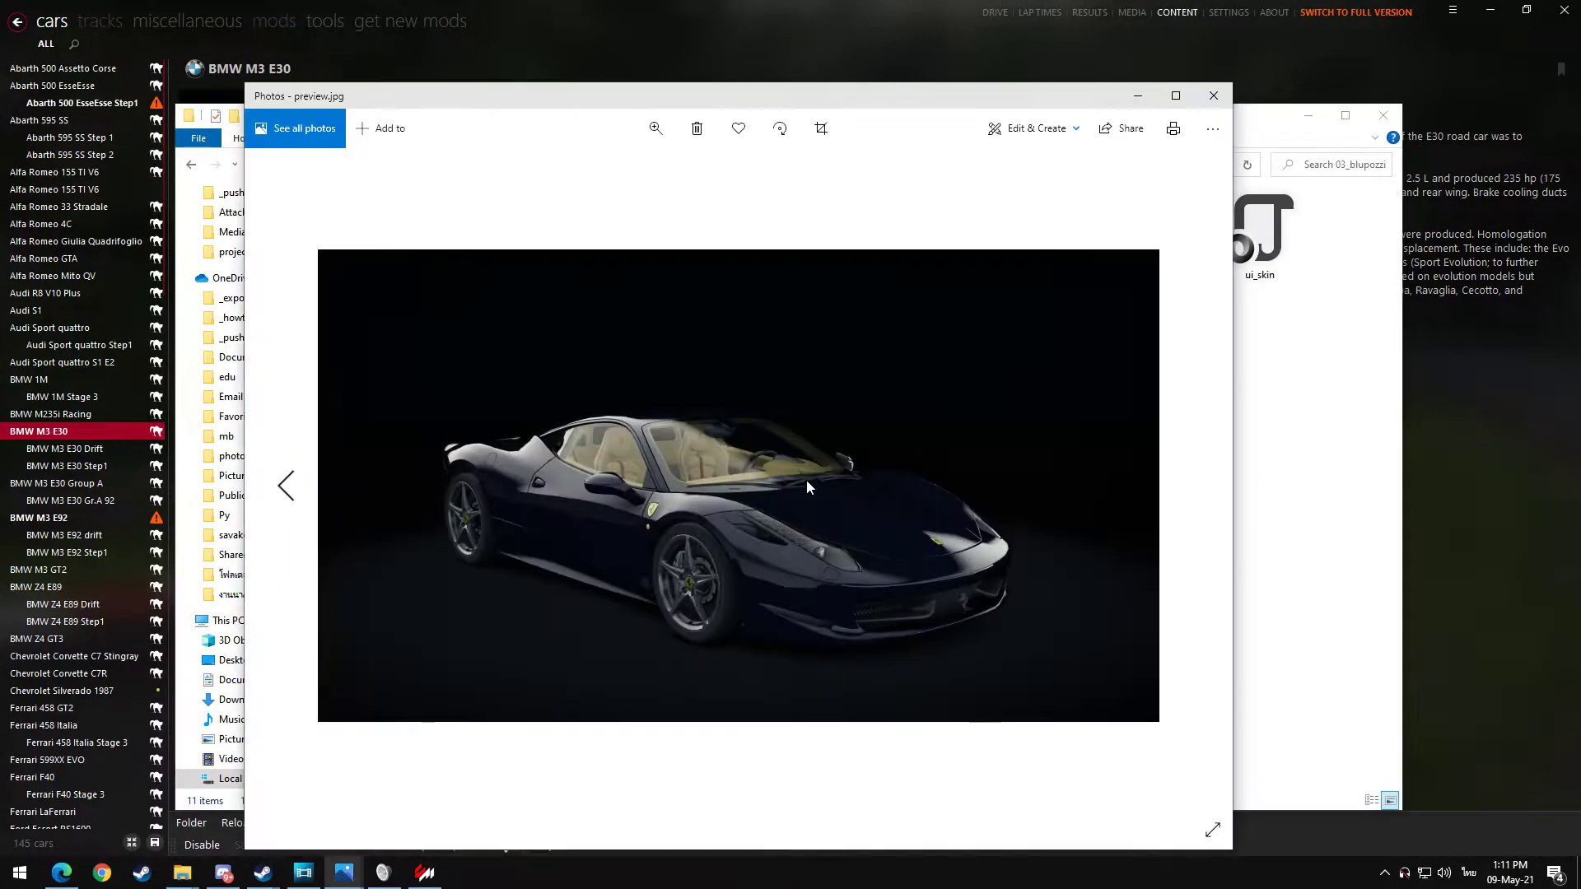
- Close the car preview image and go back from ferrari_458's 03_blupozzi skin folder
left_click(1214, 95)
left_click(1009, 431)
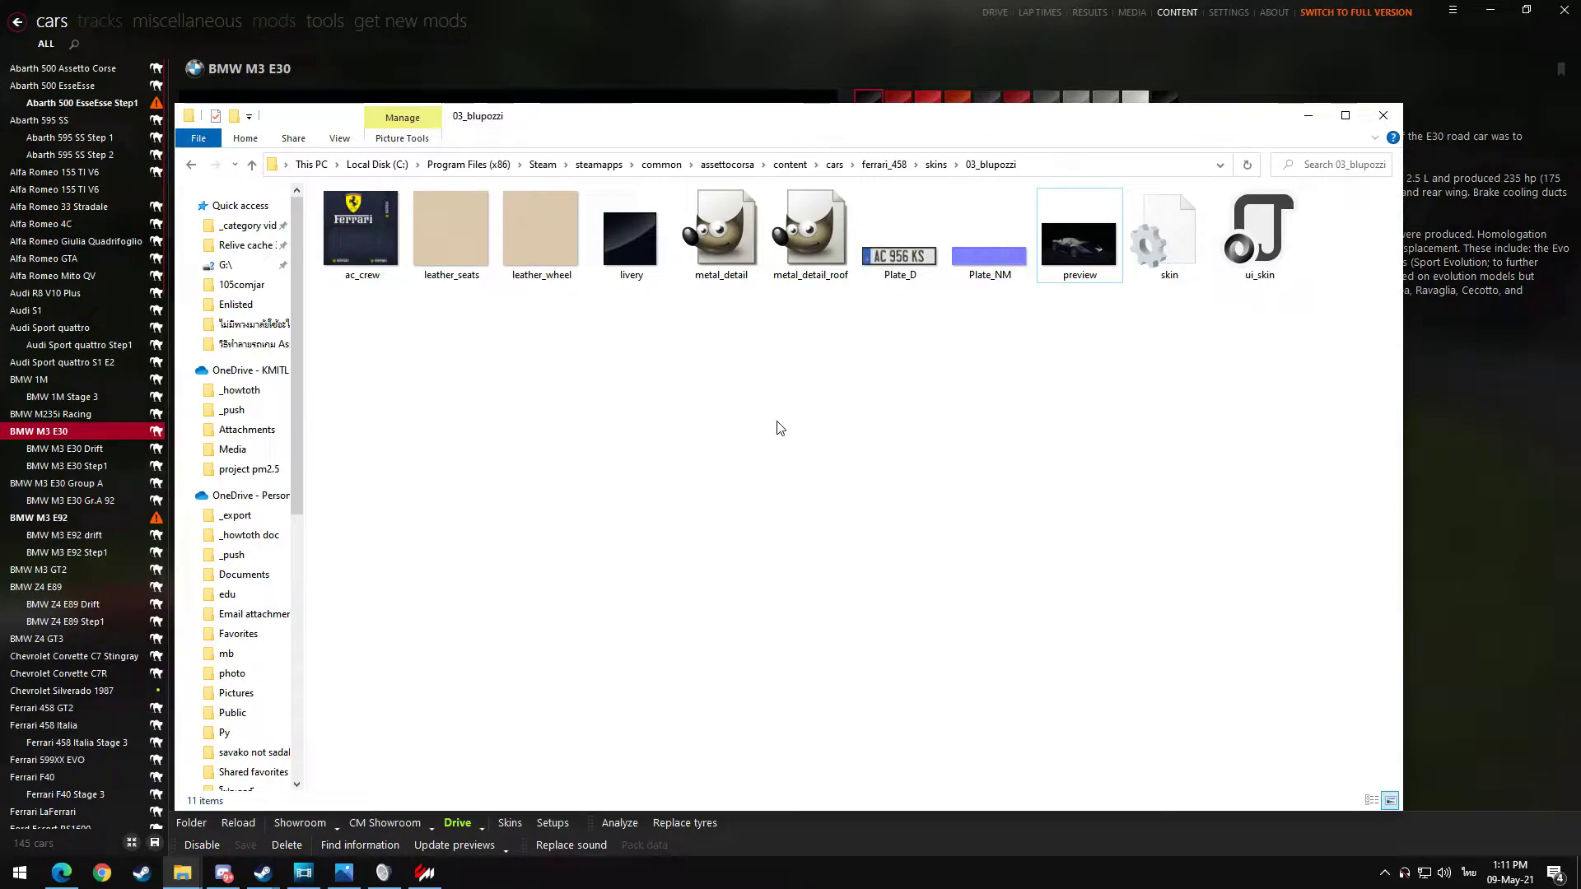
key("alt+Left")
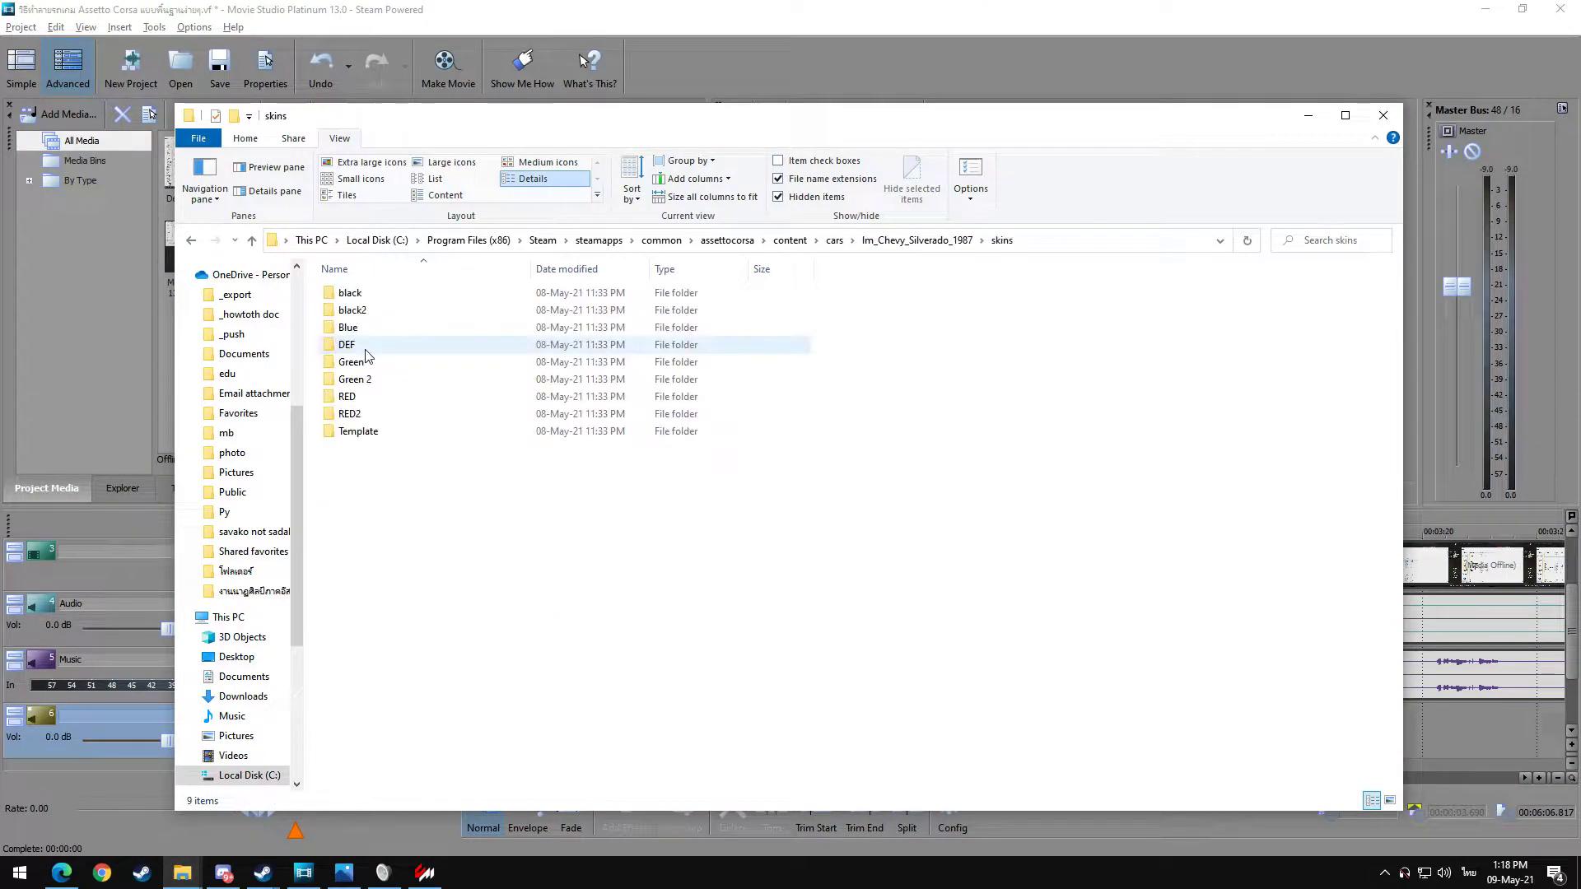
- Look inside the Silverado's Template/template skin folder for its PSD template and return to the parent folder
double_click(356, 431)
double_click(348, 317)
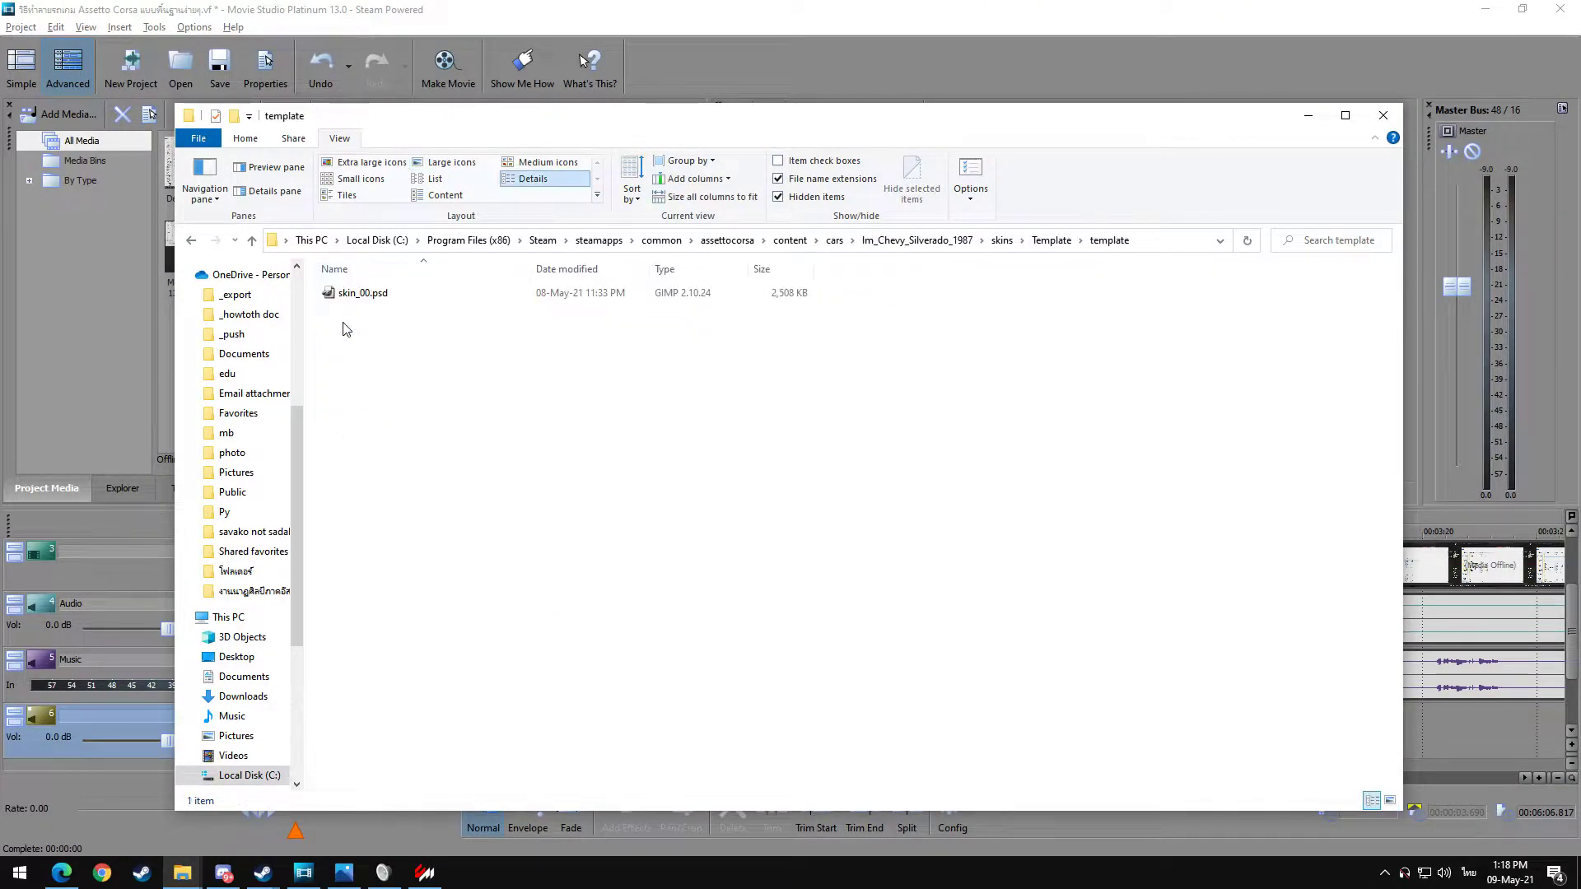
left_click(251, 240)
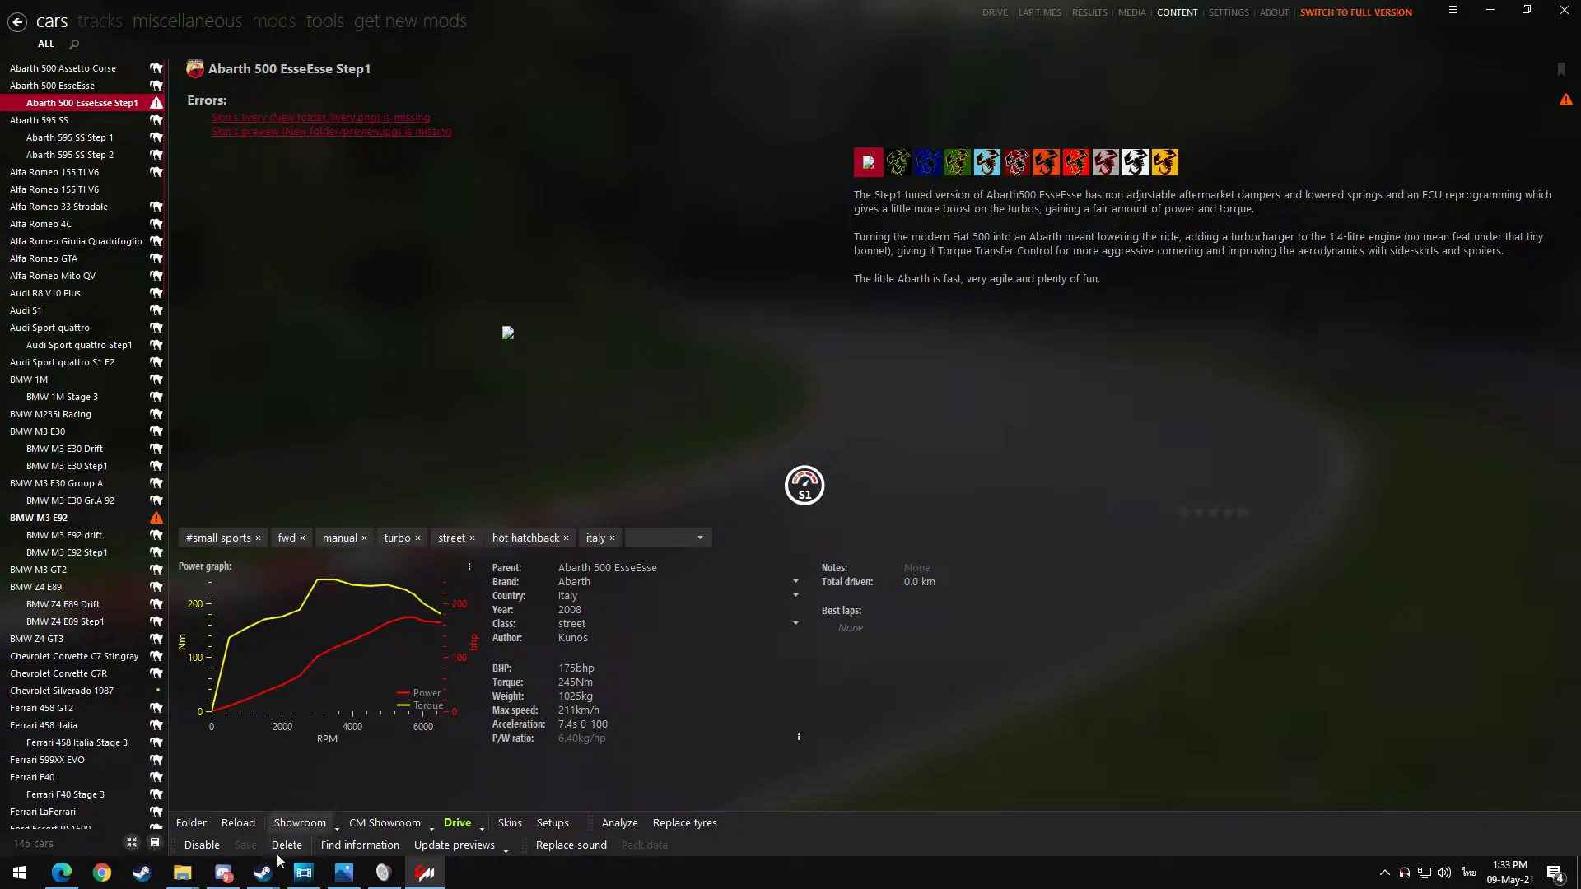
- Switch to Steam and browse the local files of Assetto Corsa from the library
left_click(180, 838)
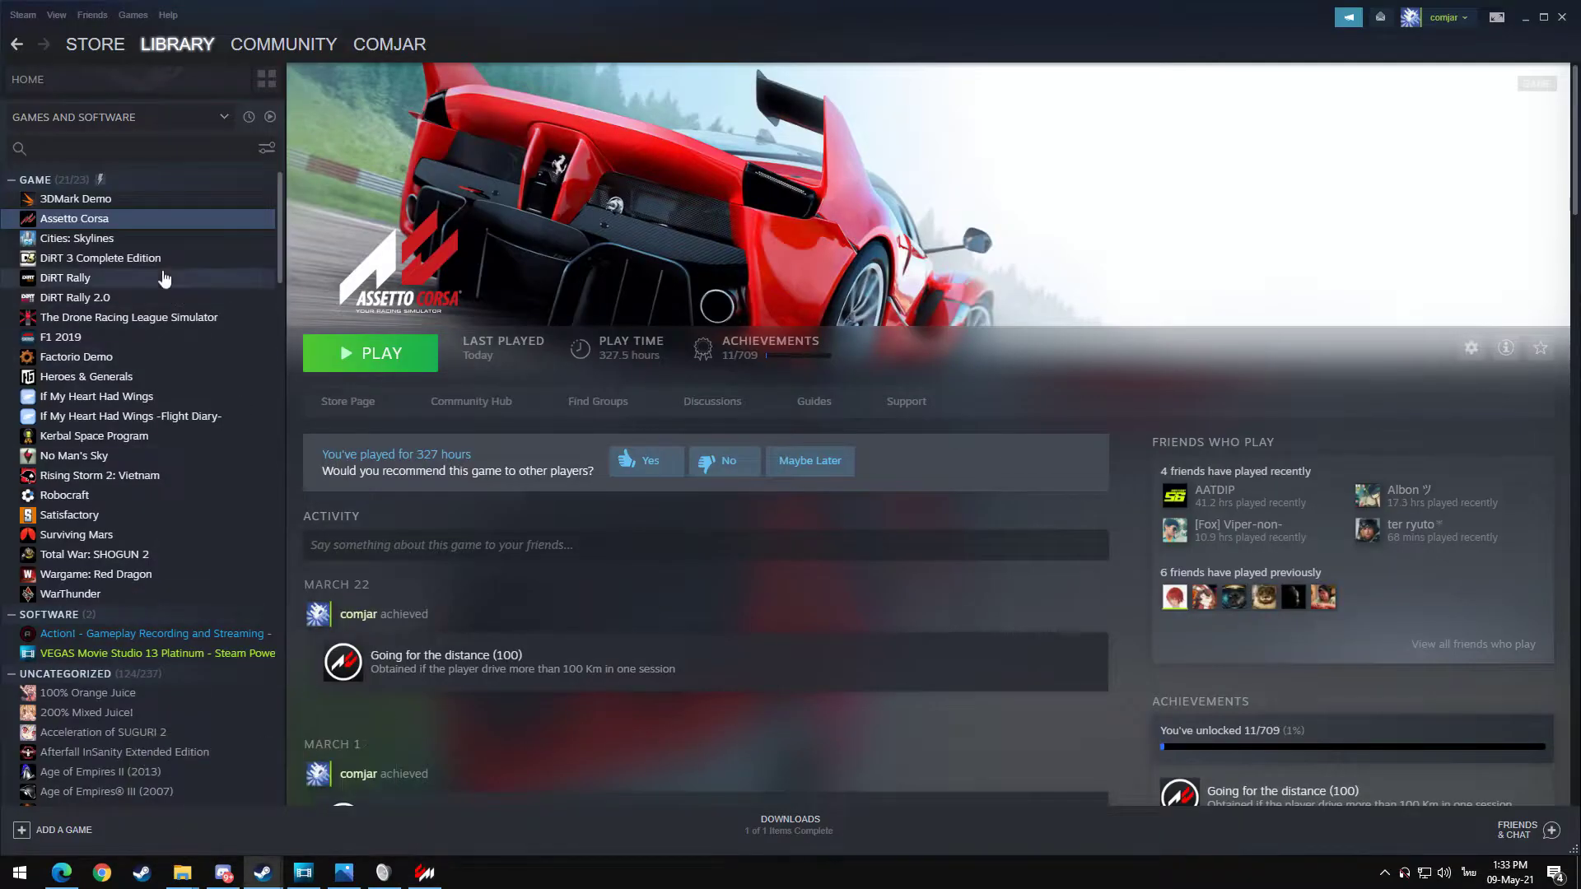
right_click(96, 222)
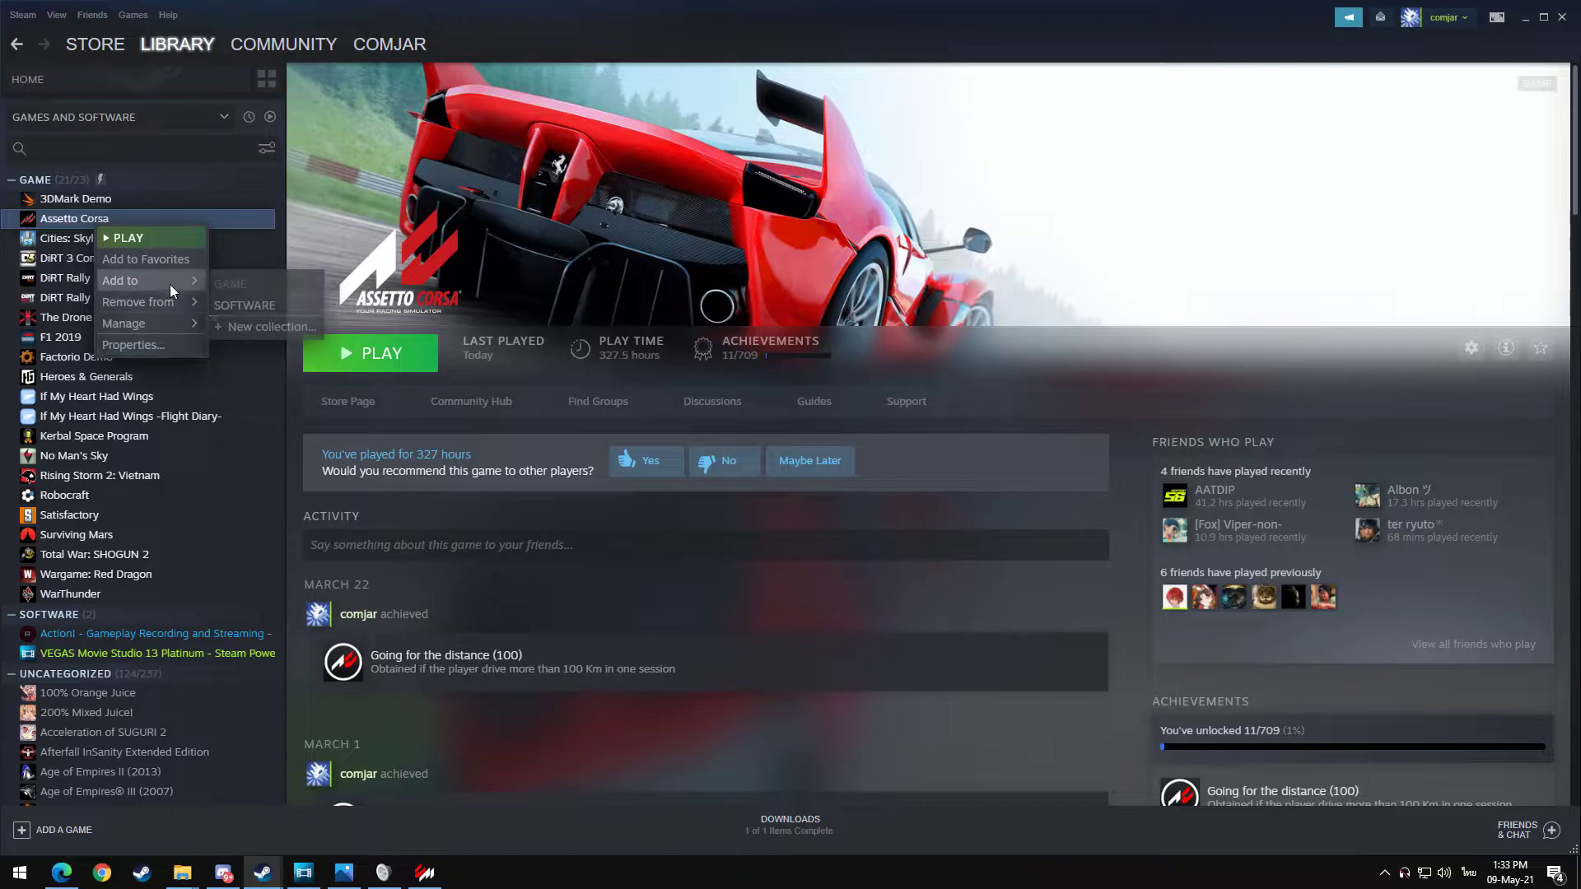
mouse_move(162, 323)
left_click(291, 352)
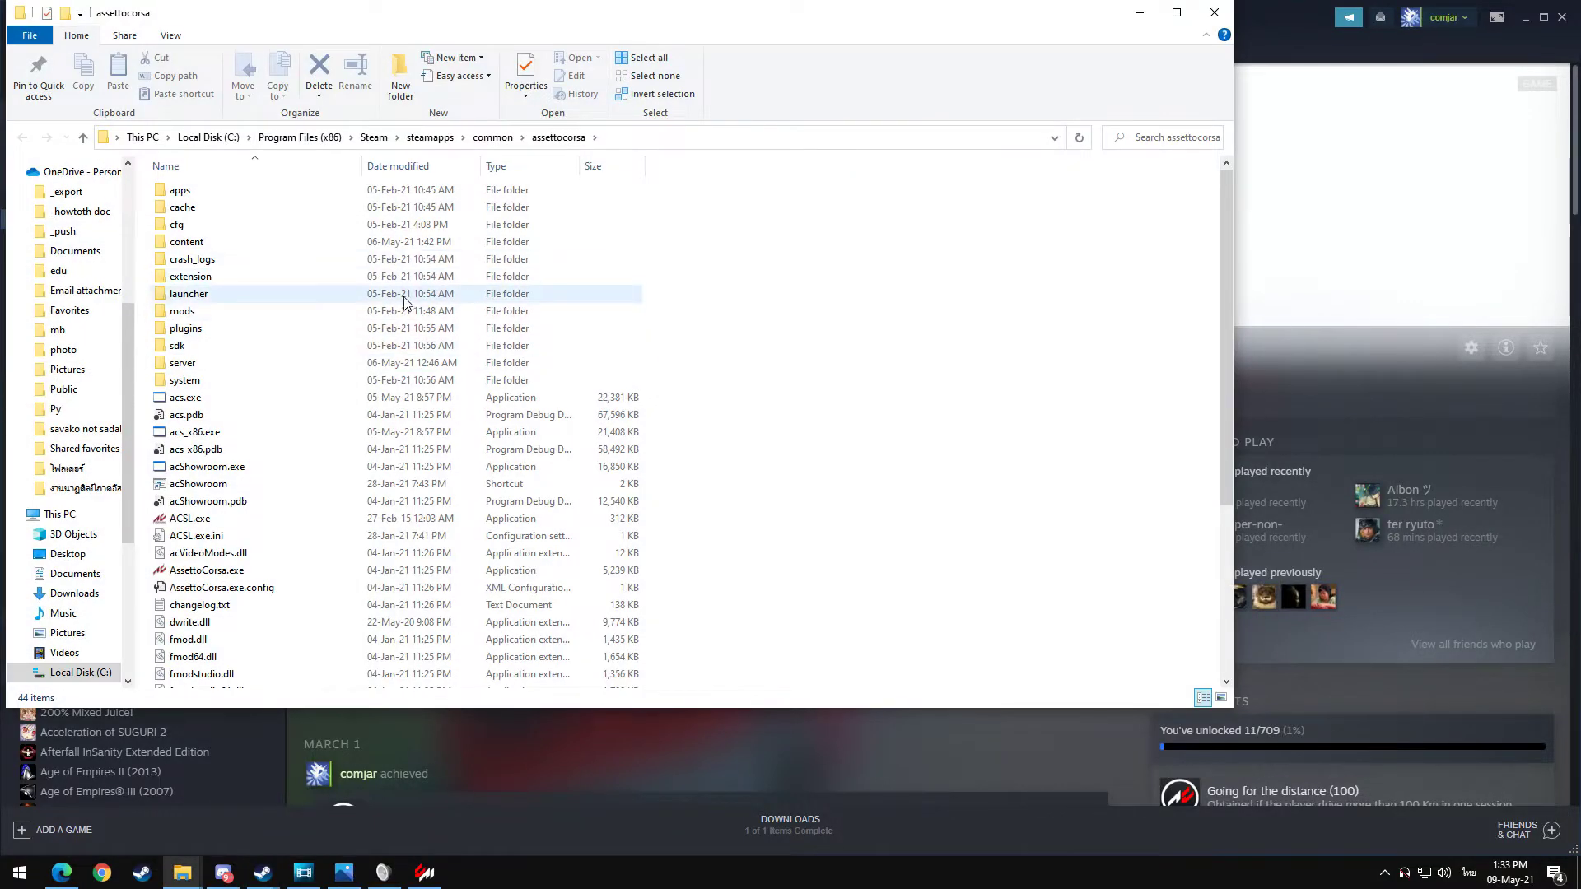
- Duplicate the dark_green_yellow skin folder within content/cars/abarth500_s1/skins
double_click(190, 242)
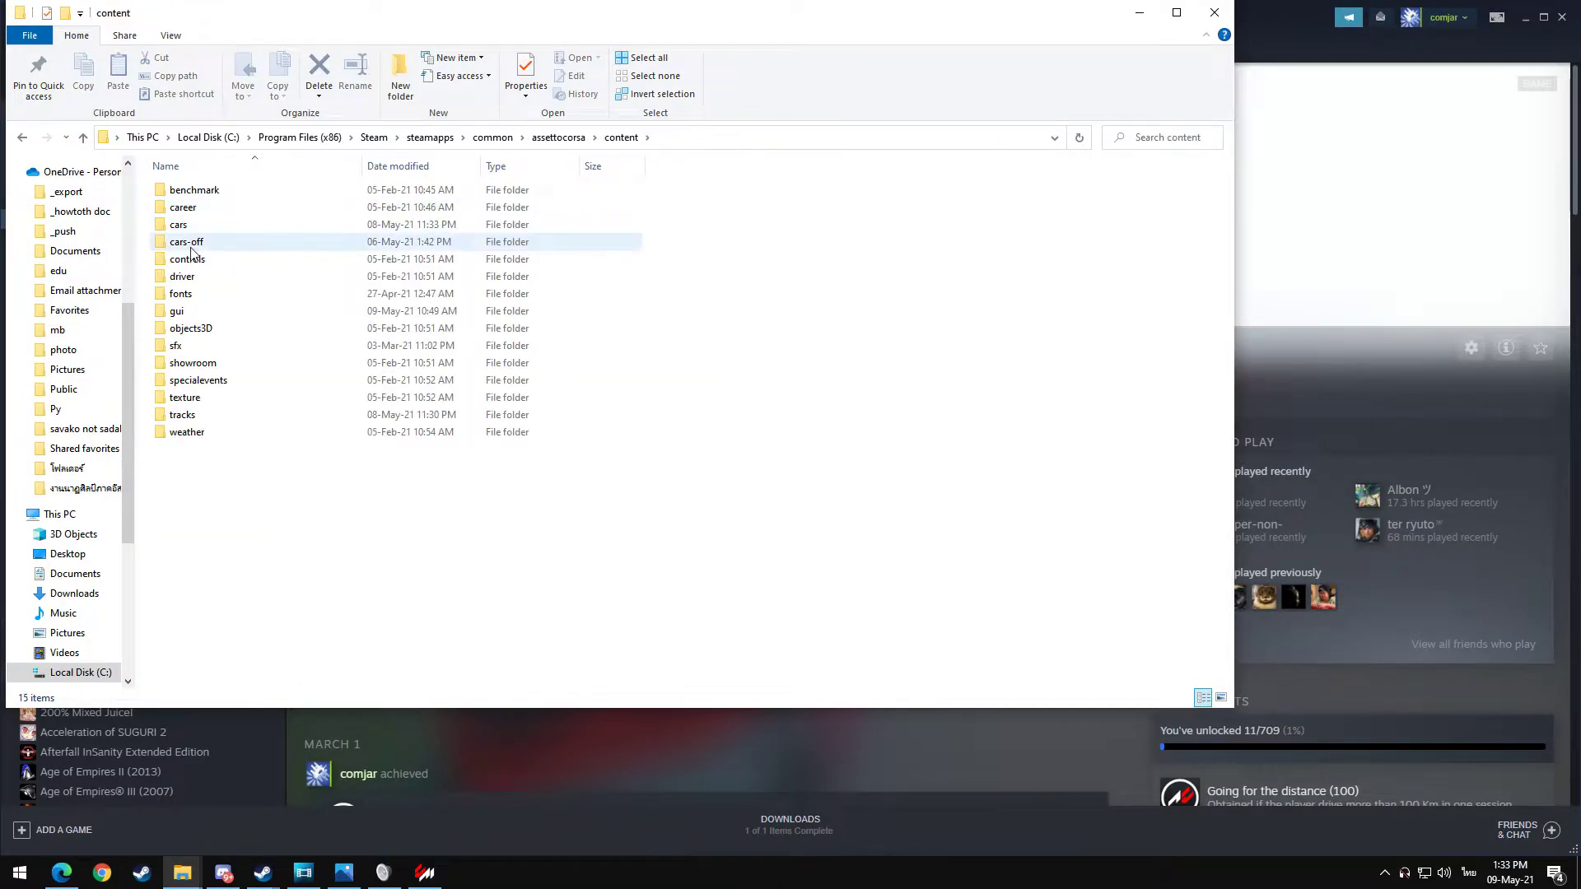
double_click(197, 223)
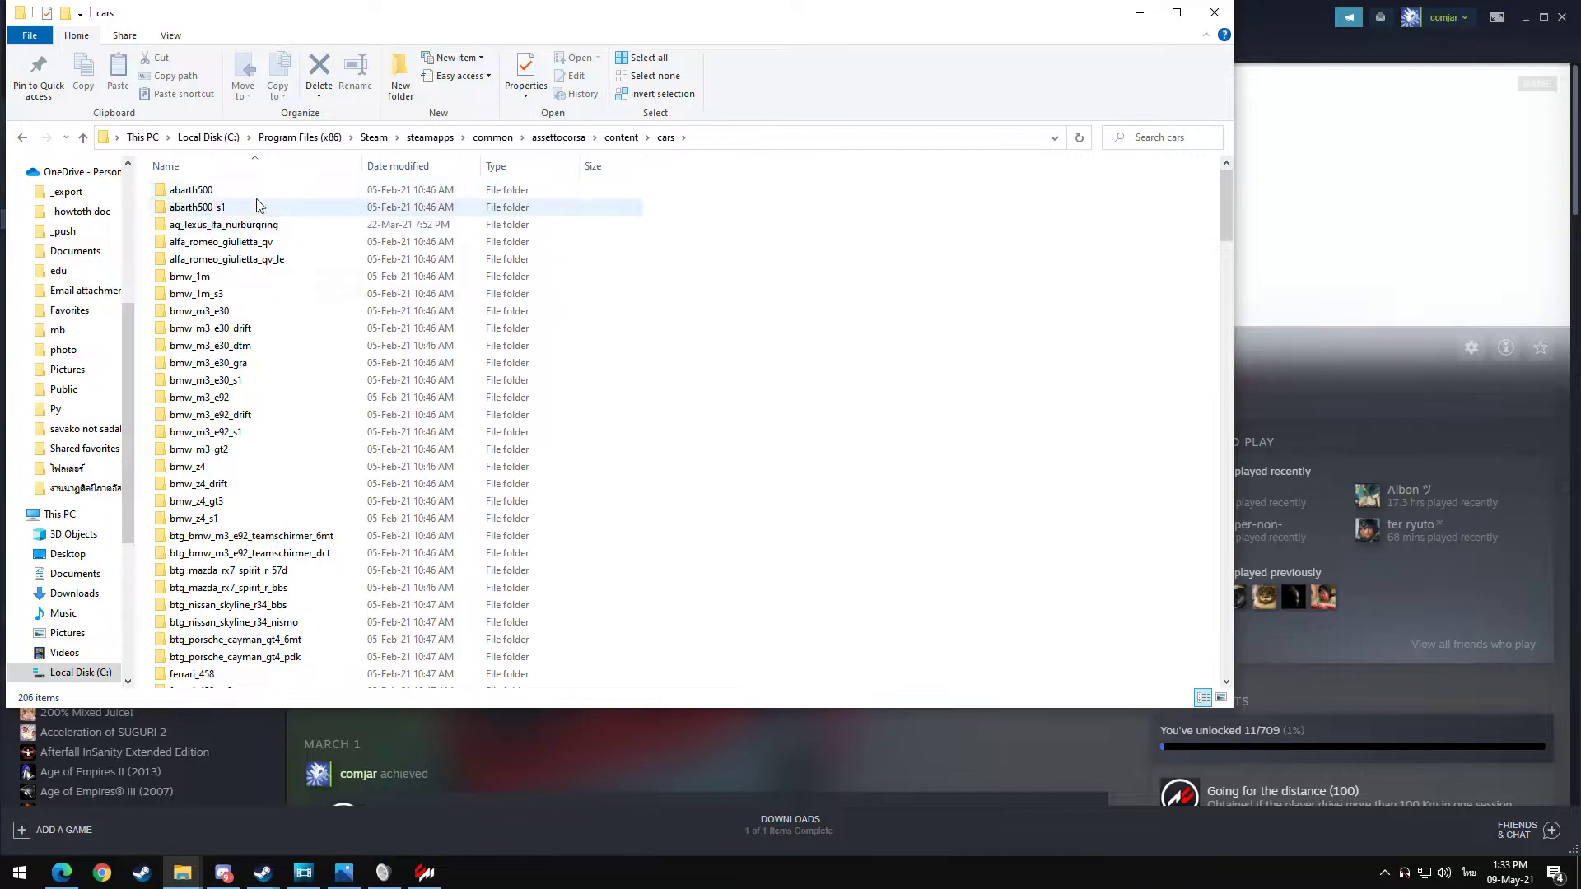
double_click(227, 209)
double_click(202, 227)
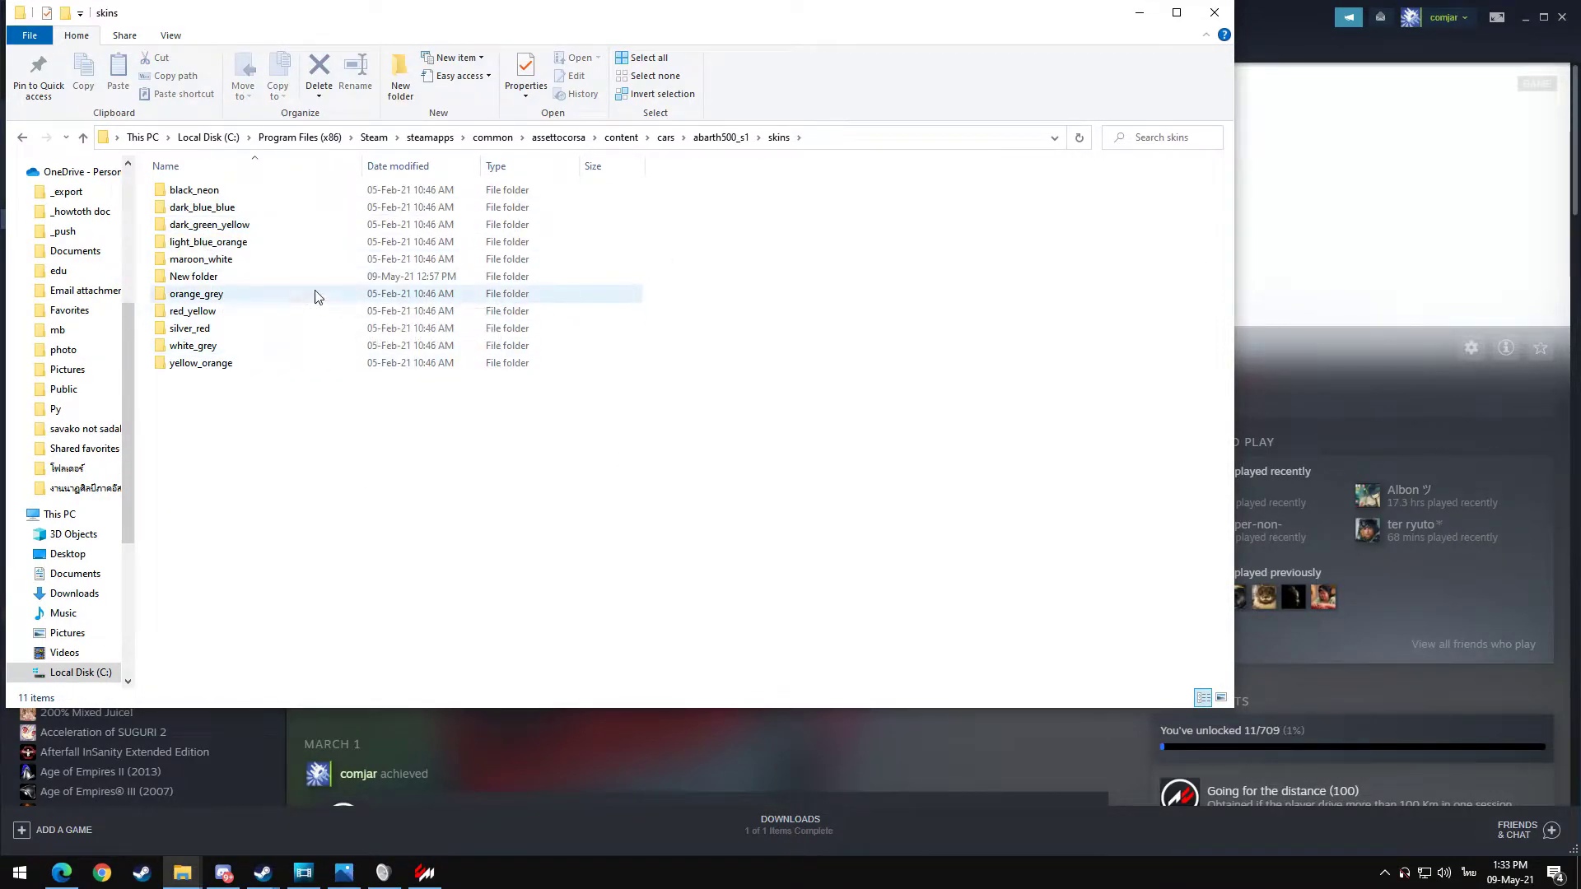
key("ctrl+v")
- Switch to Content Manager and open the skins directory from the Abarth 500 EsseEsse Step1's car folder
left_click(383, 873)
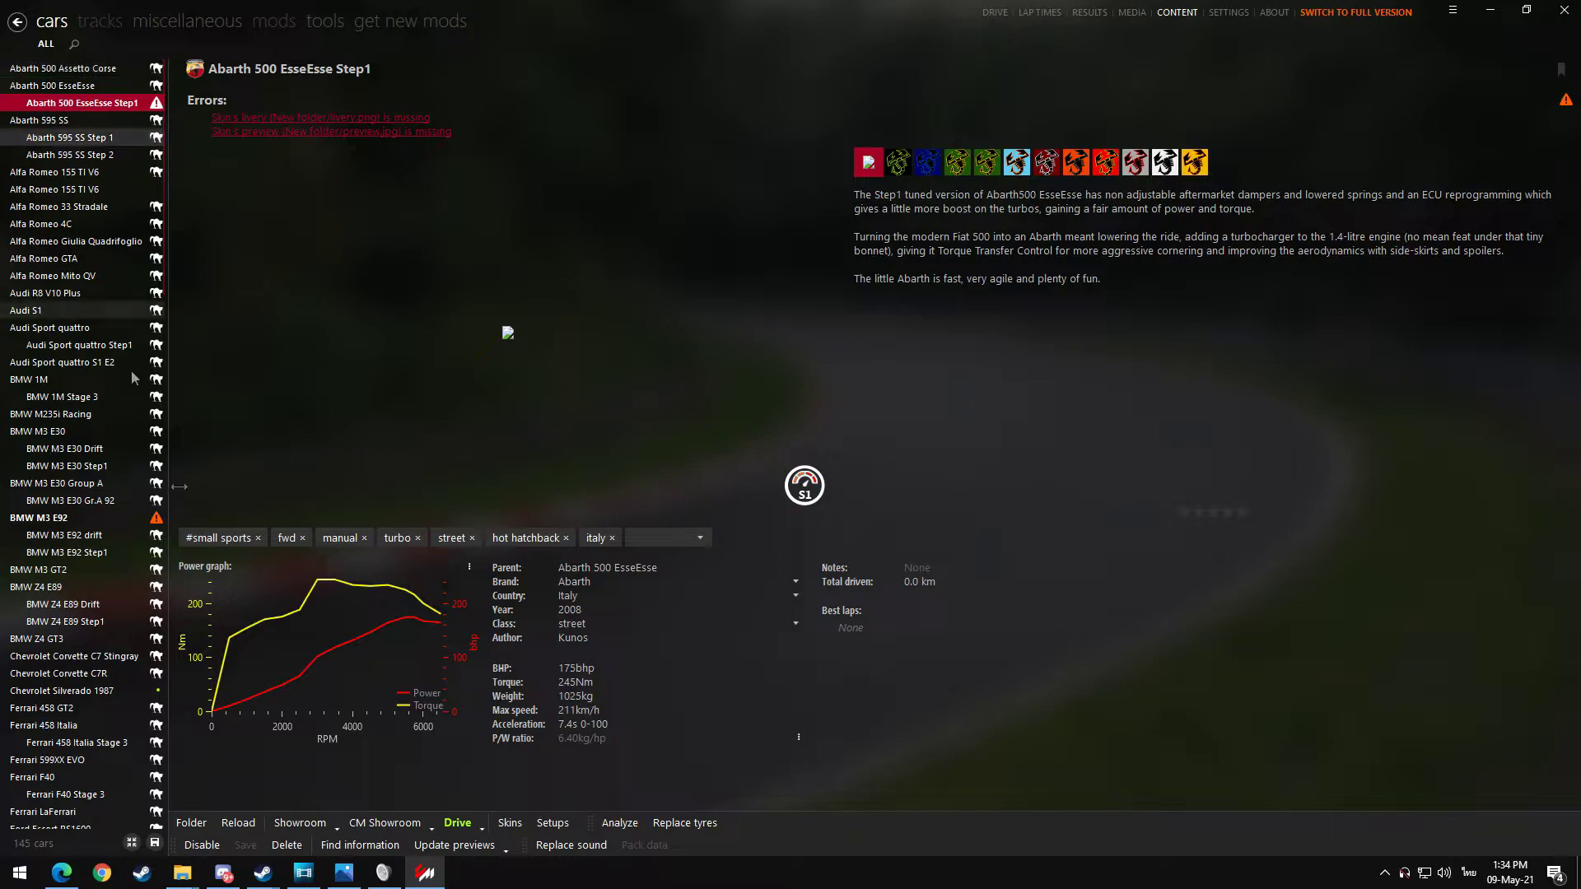
left_click(206, 824)
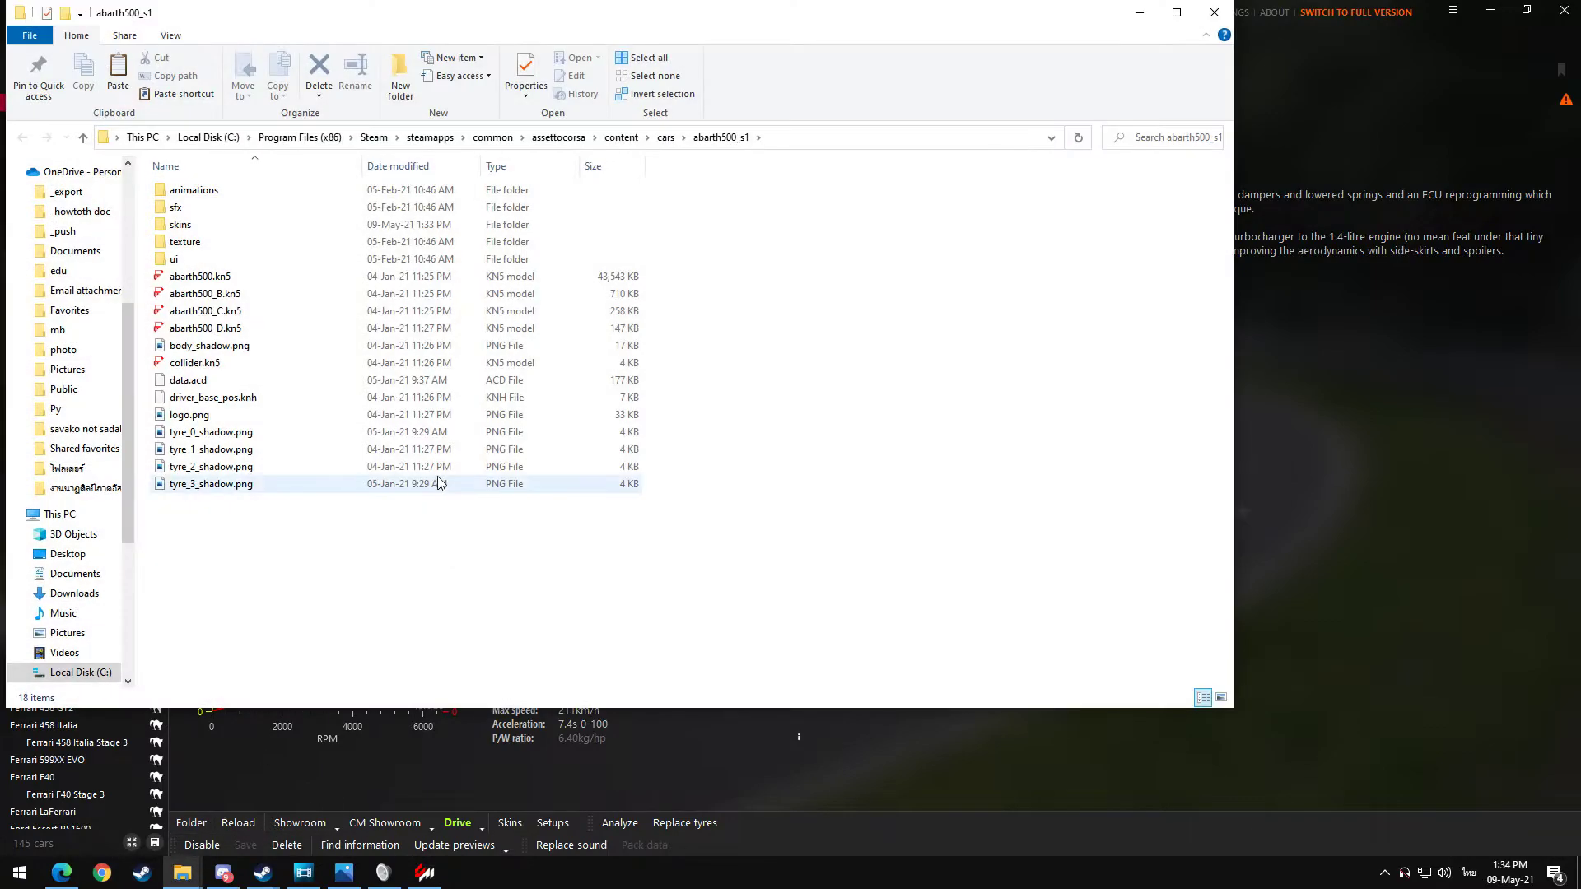
double_click(186, 224)
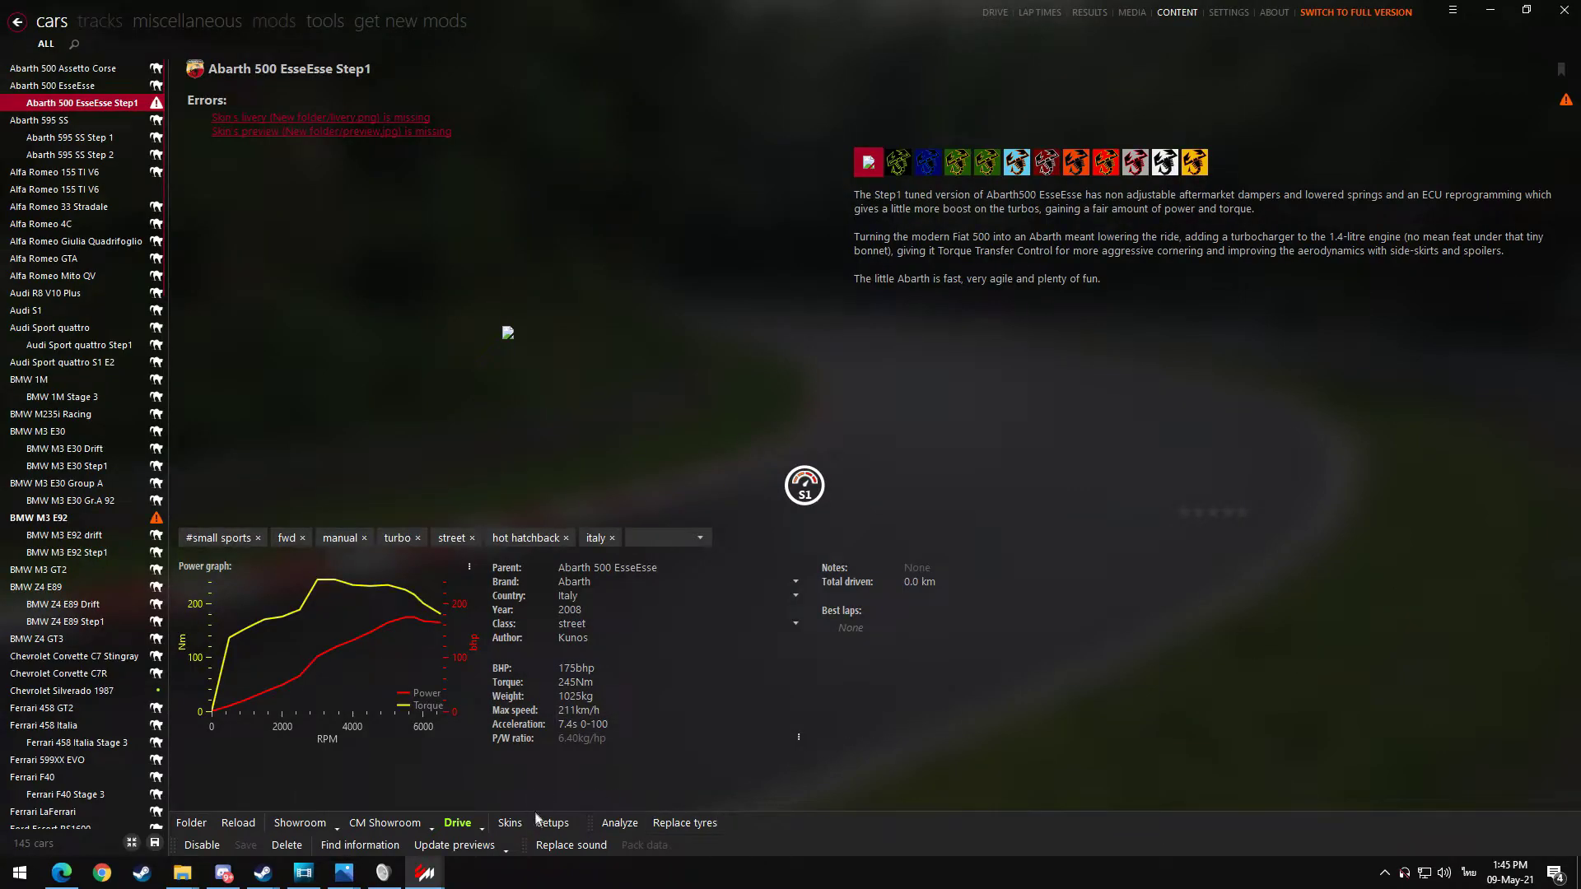
- Open the skins list for the Abarth 500 EsseEsse Step1 and show the Red Yellow skin
left_click(520, 828)
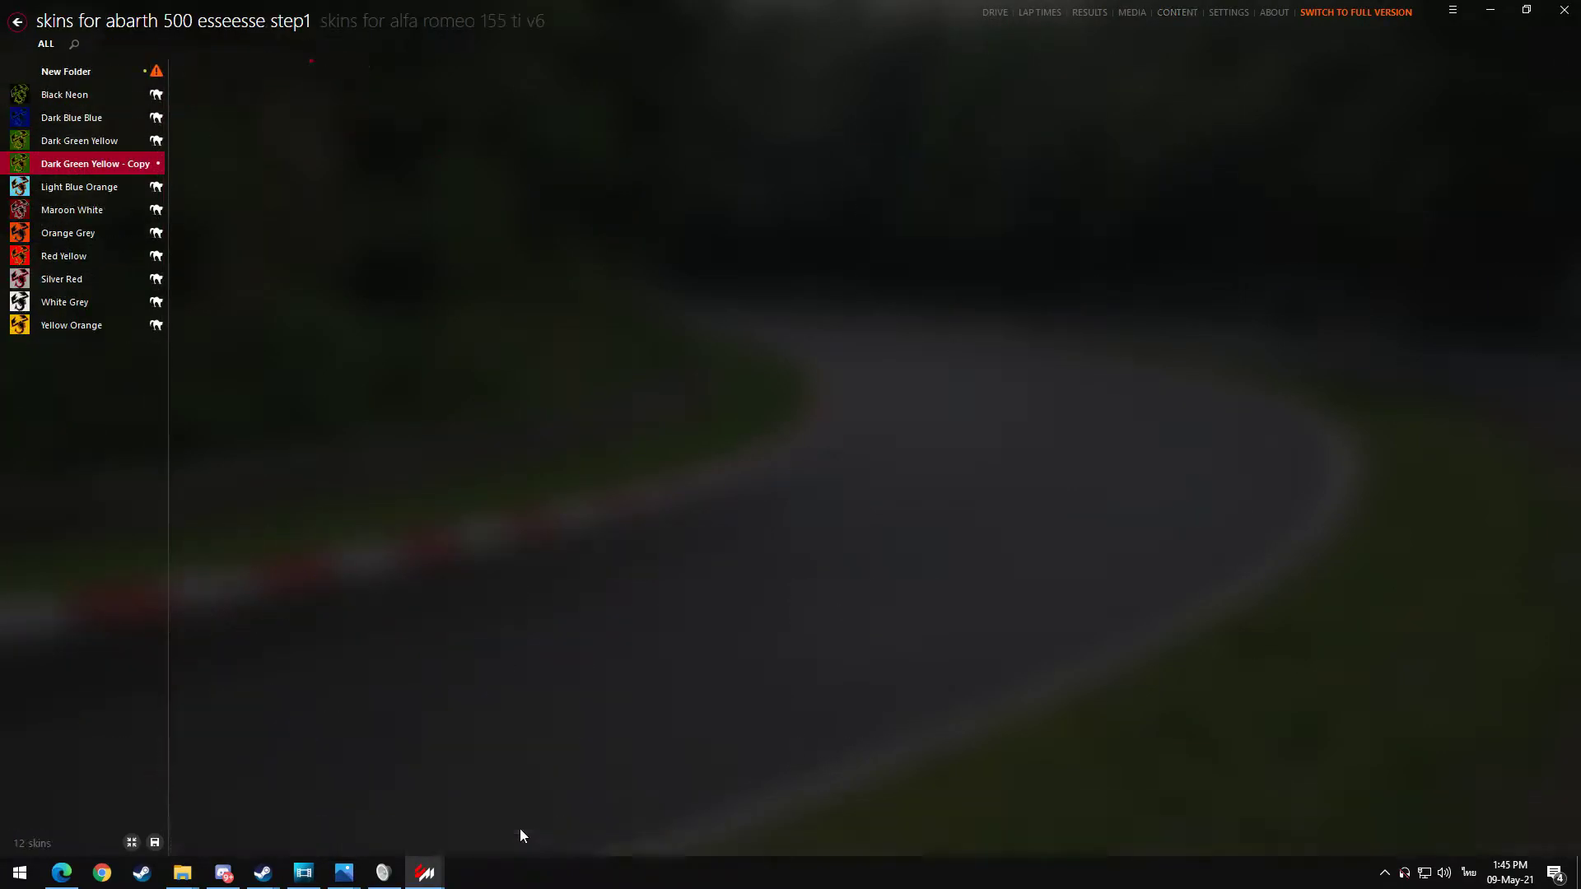
left_click(94, 254)
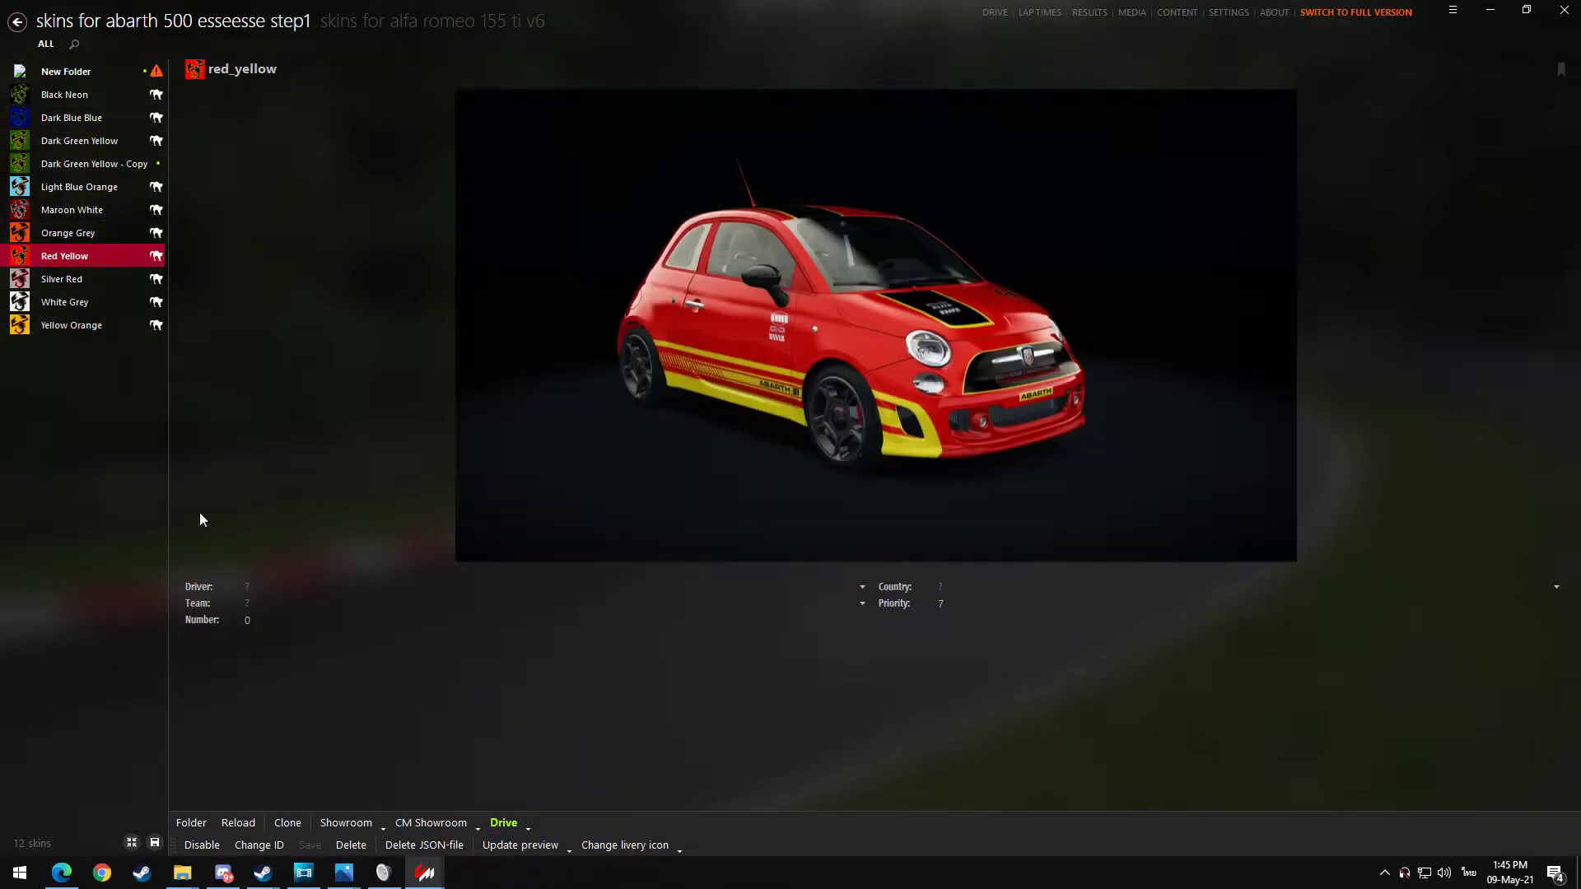
- Open the car's skins directory, duplicate the dark_green_yellow skin folder and open the copy
left_click(188, 827)
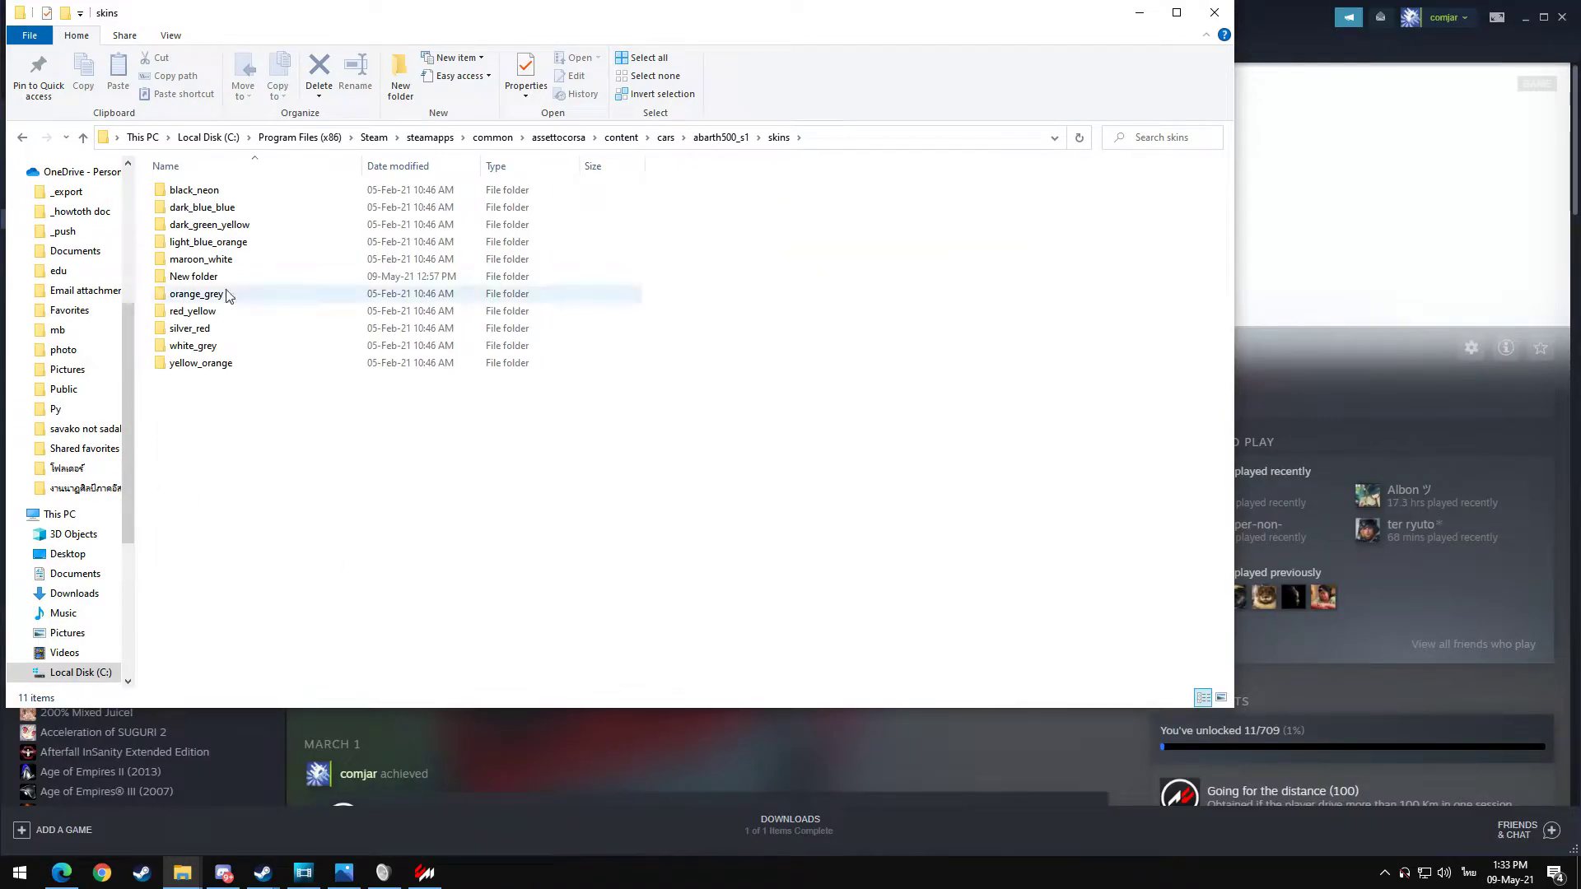
left_click(198, 280)
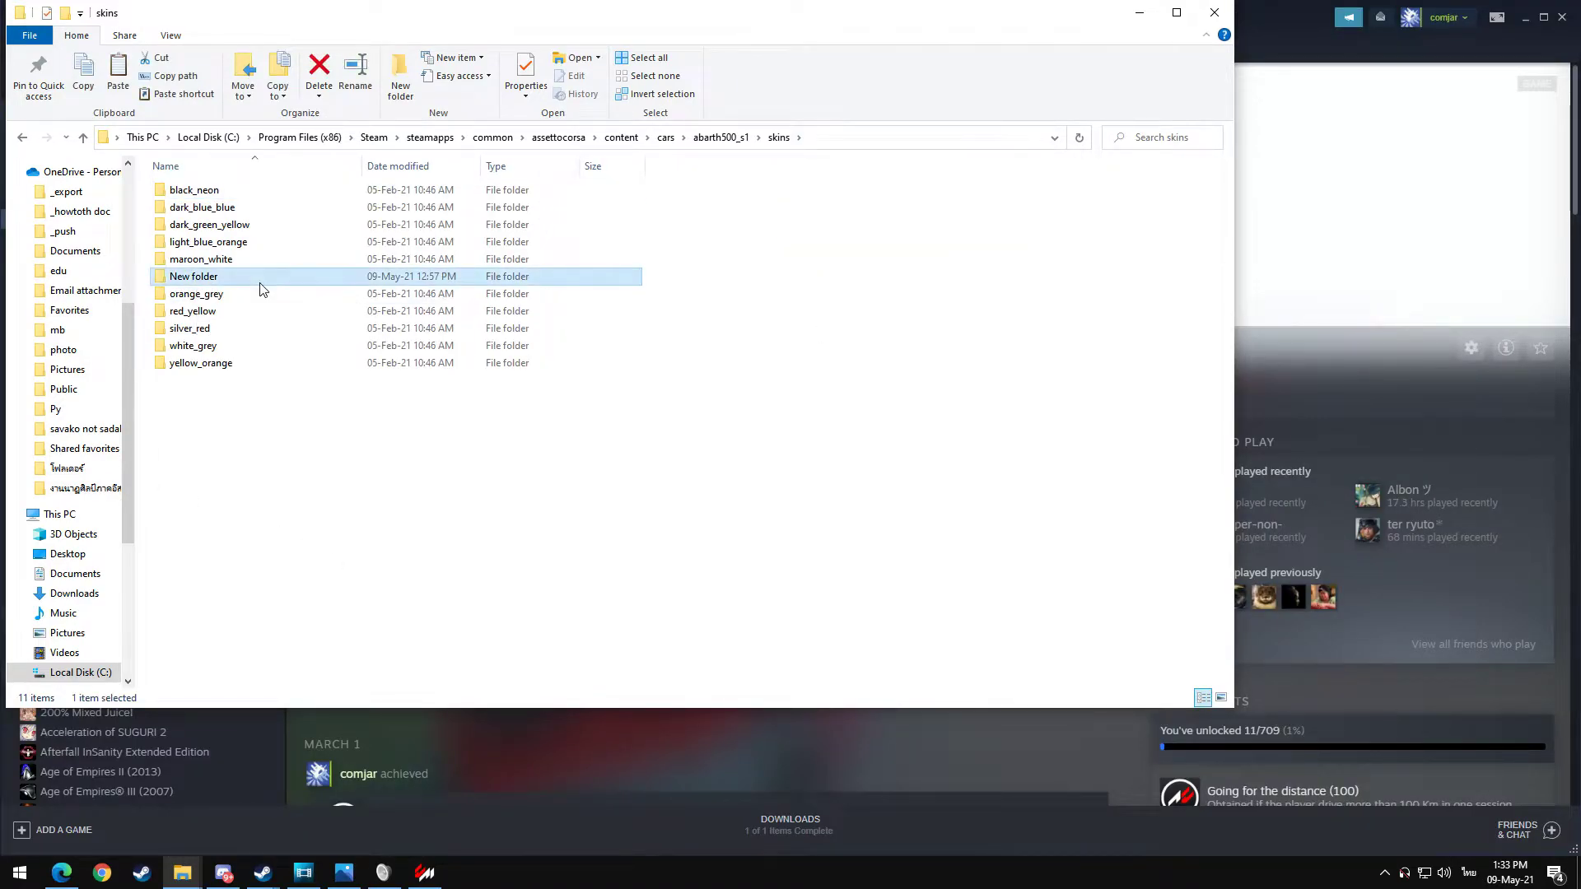
left_click(249, 227)
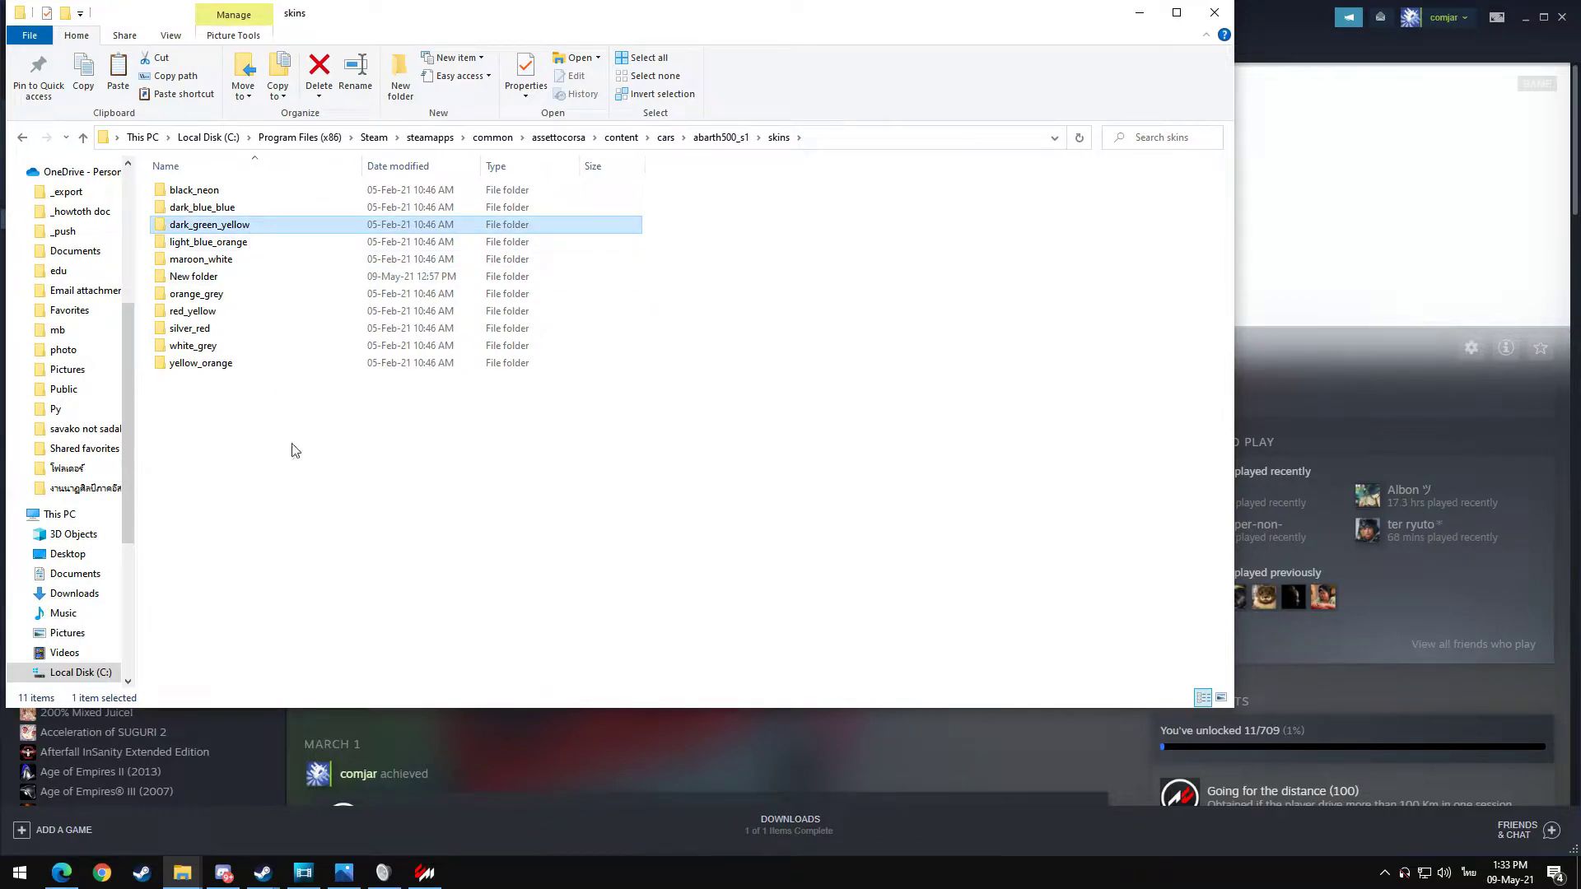
key("ctrl+c")
key("ctrl+v")
left_click(240, 247)
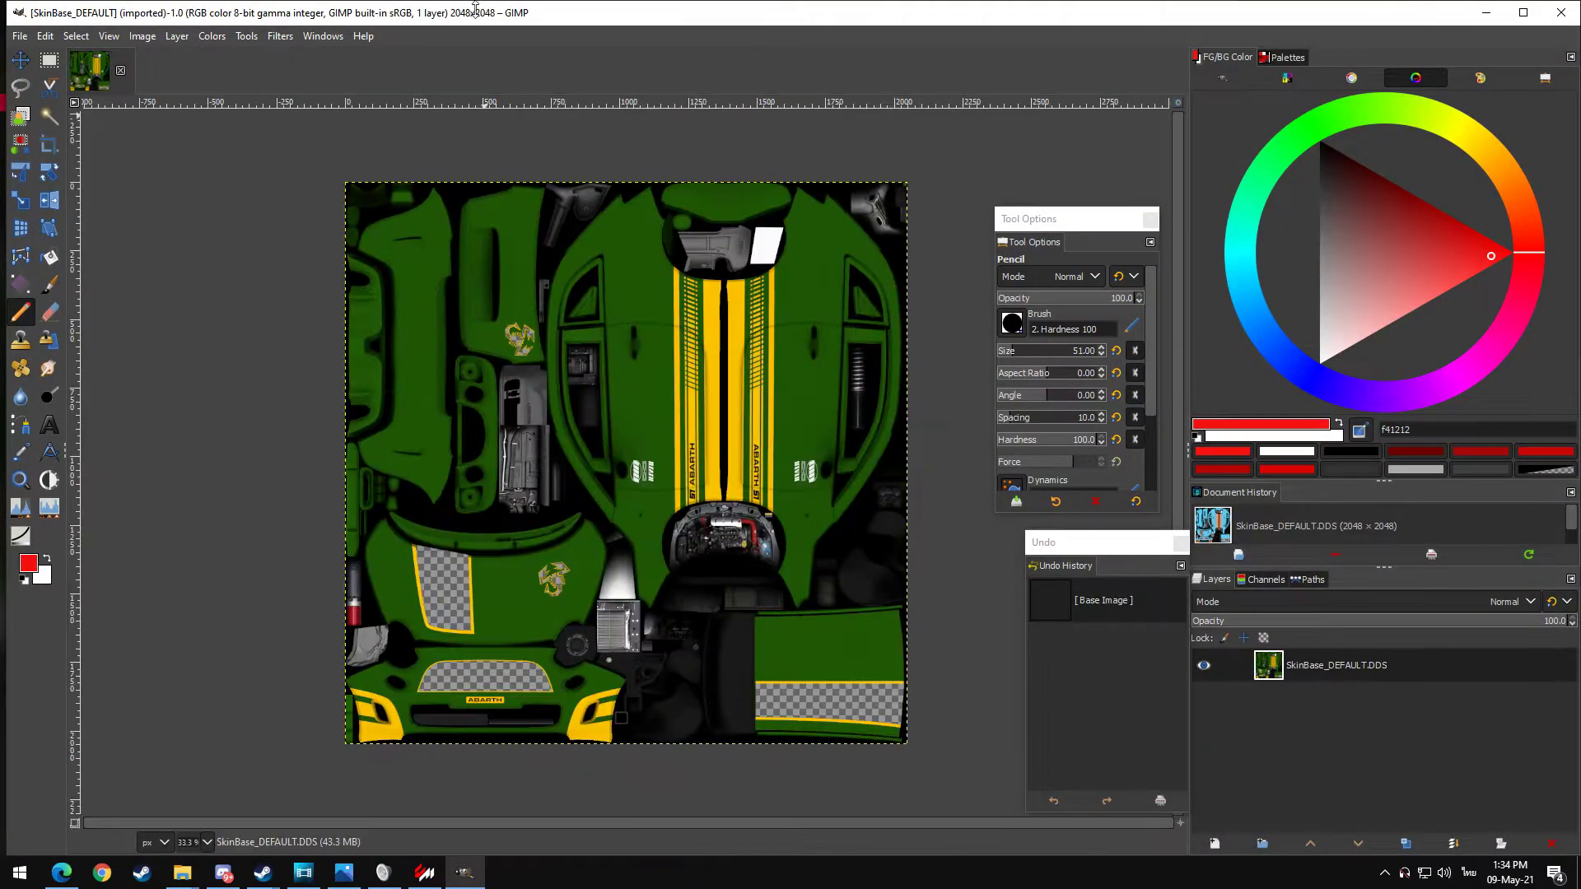
- In GIMP, paint a red dot on the green body panel of SkinBase_DEFAULT.DDS with the Pencil and overwrite the file
left_click_drag(461, 13, 924, 106)
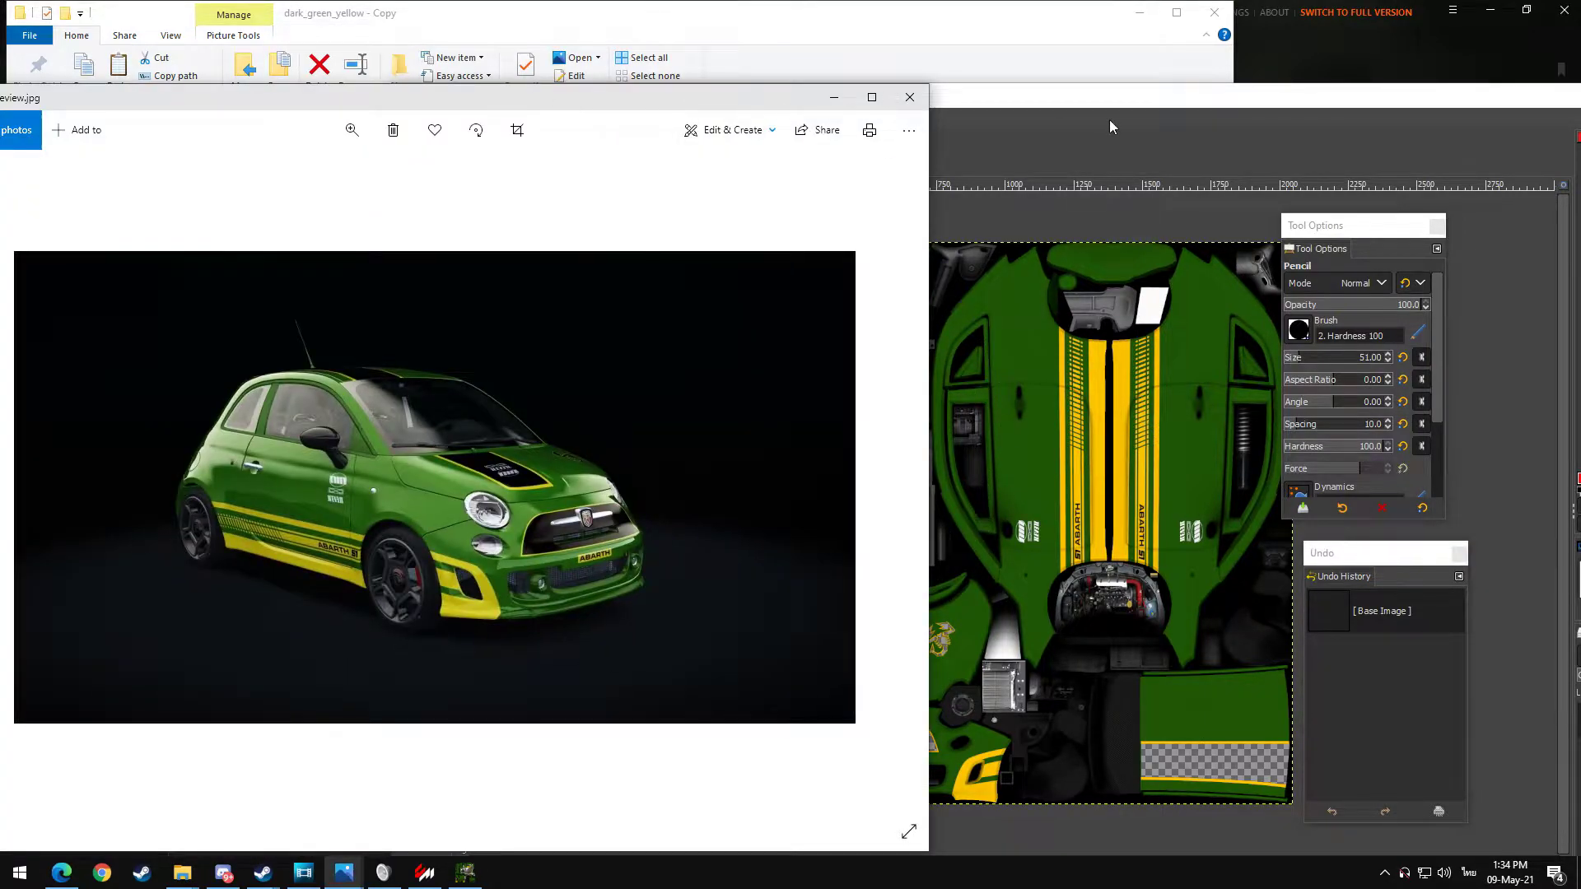
left_click(1103, 118)
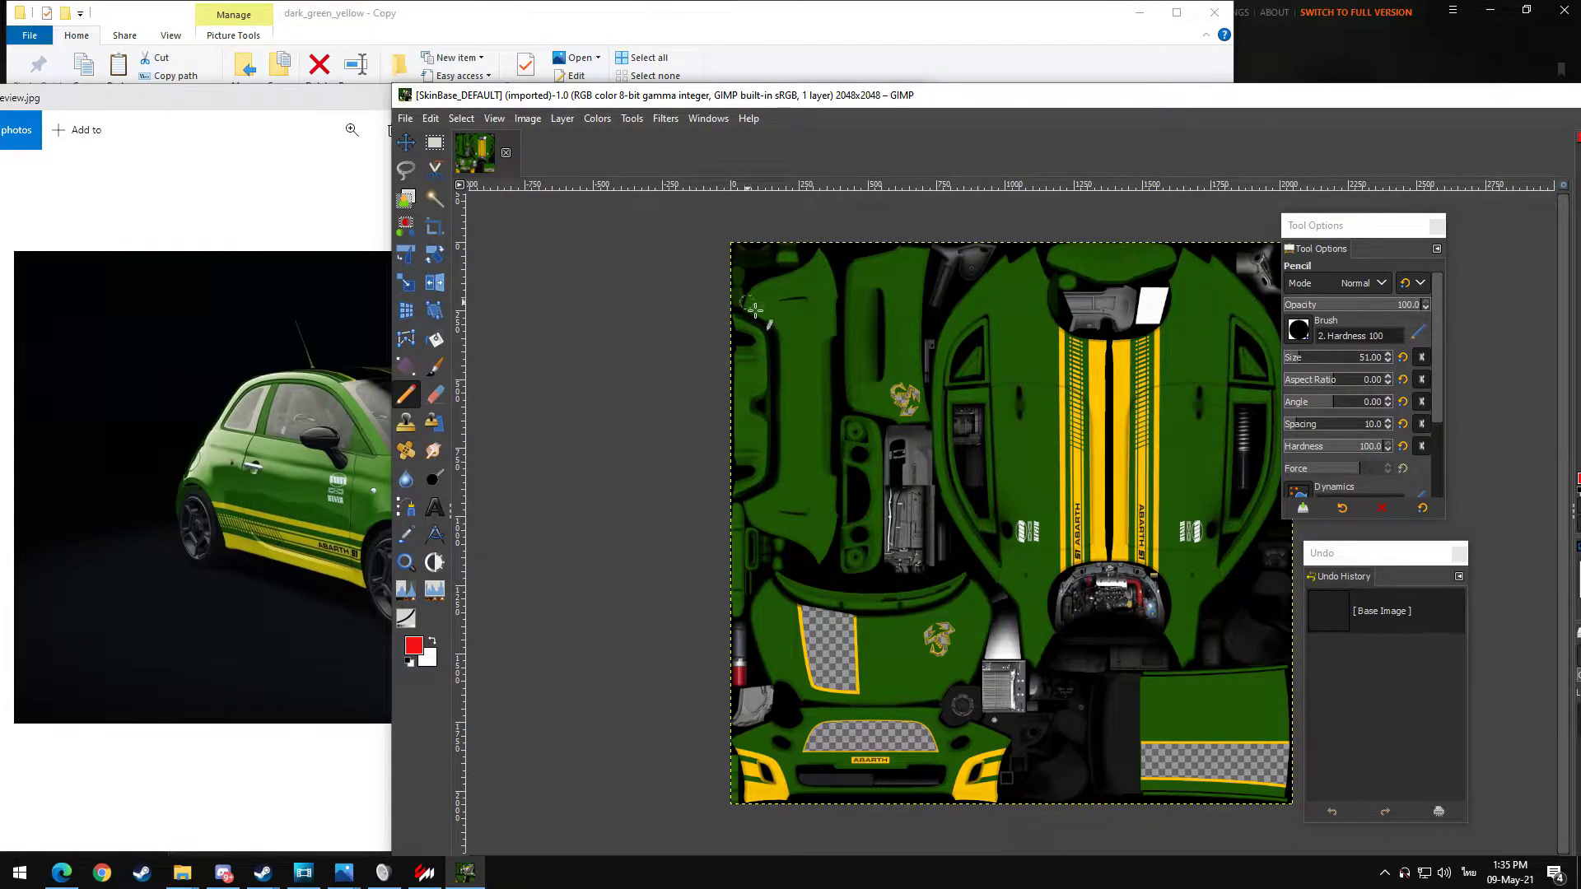
left_click(808, 400)
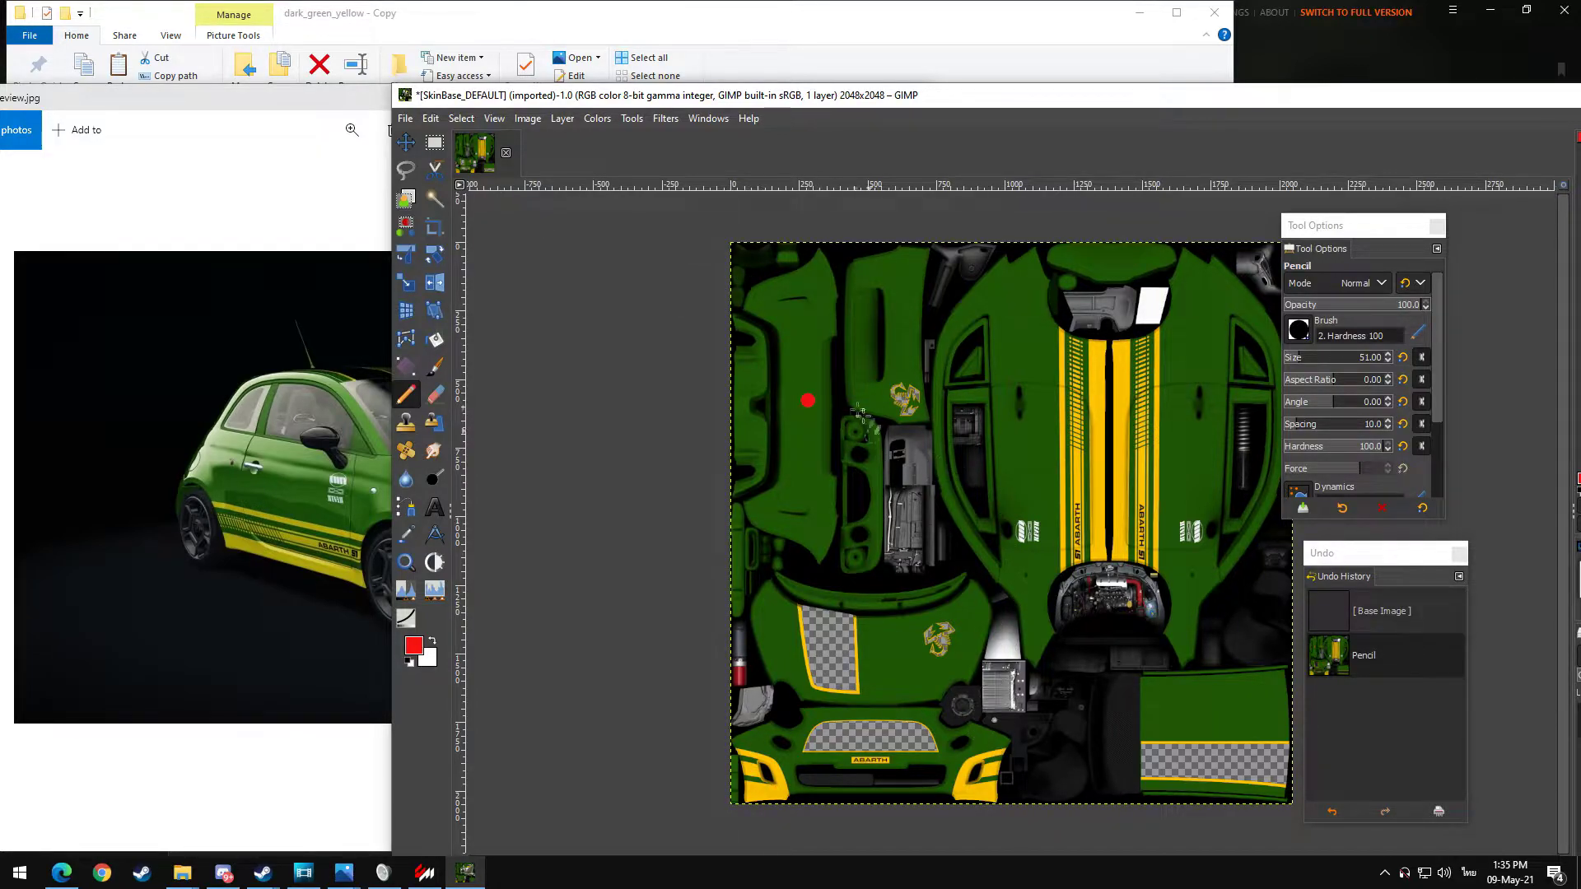
left_click(406, 118)
left_click(552, 351)
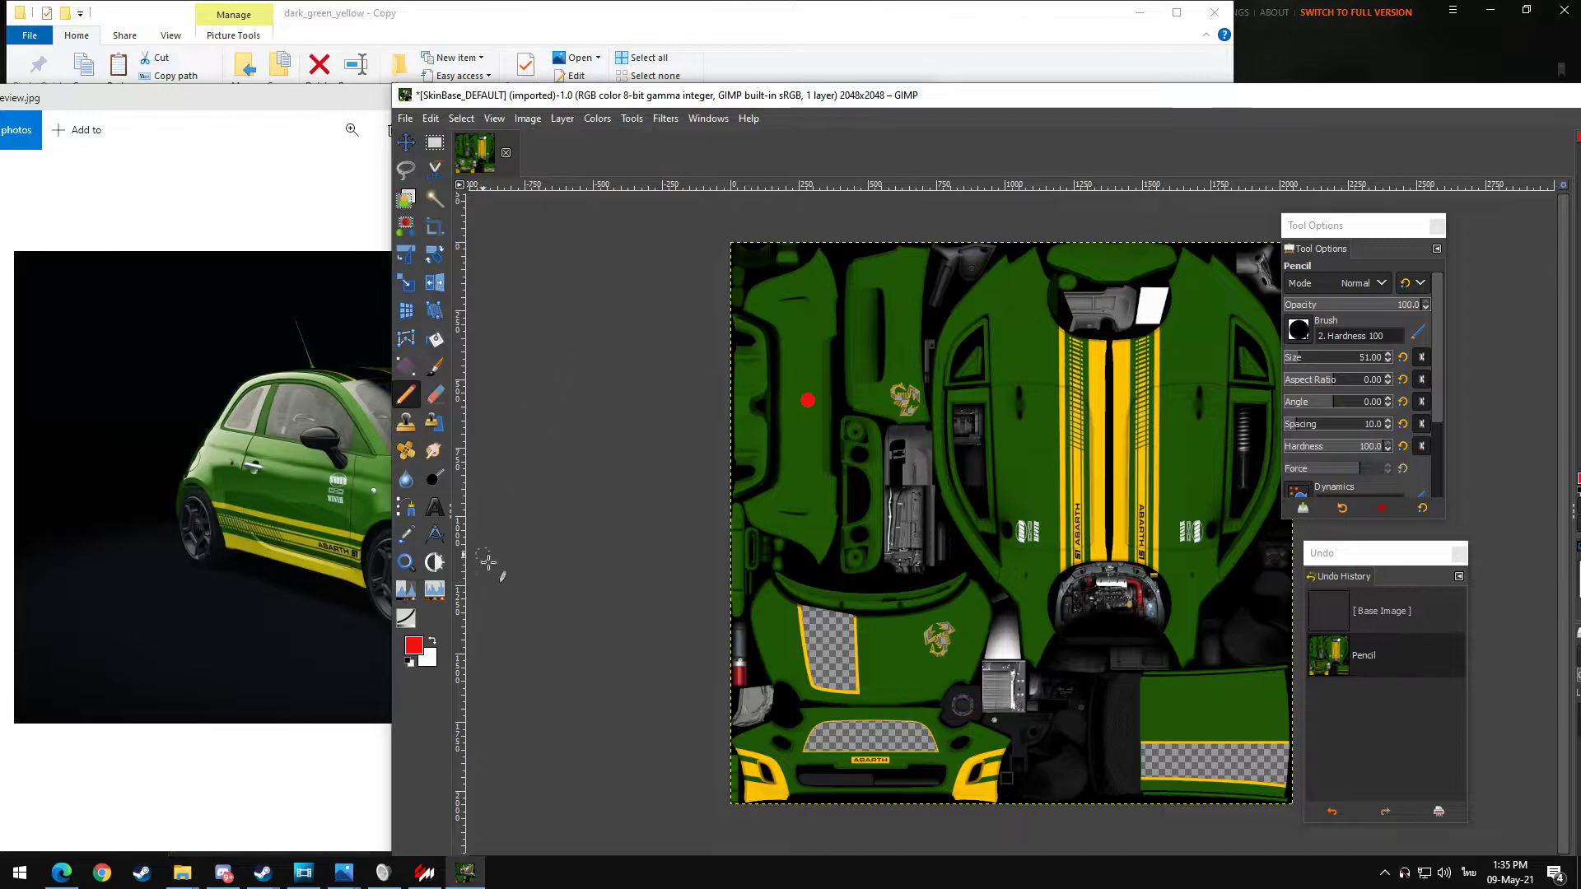
- Switch to Content Manager, load the Abarth 500 EsseEsse Step1 in CM Showroom and apply the Dark Green Yellow - Copy skin
left_click(430, 874)
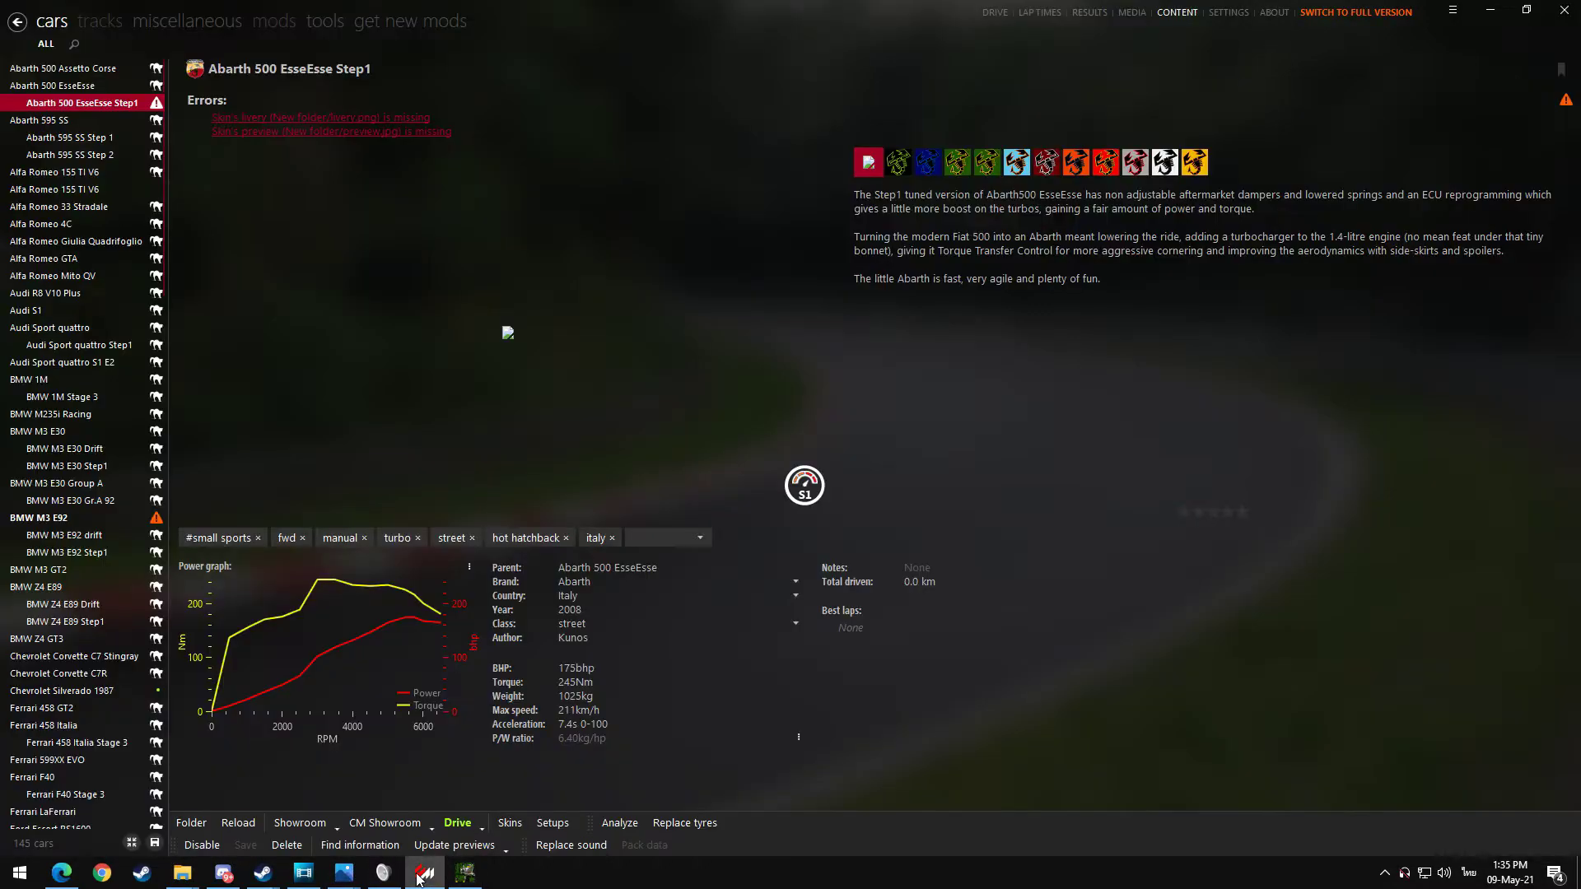
left_click(391, 826)
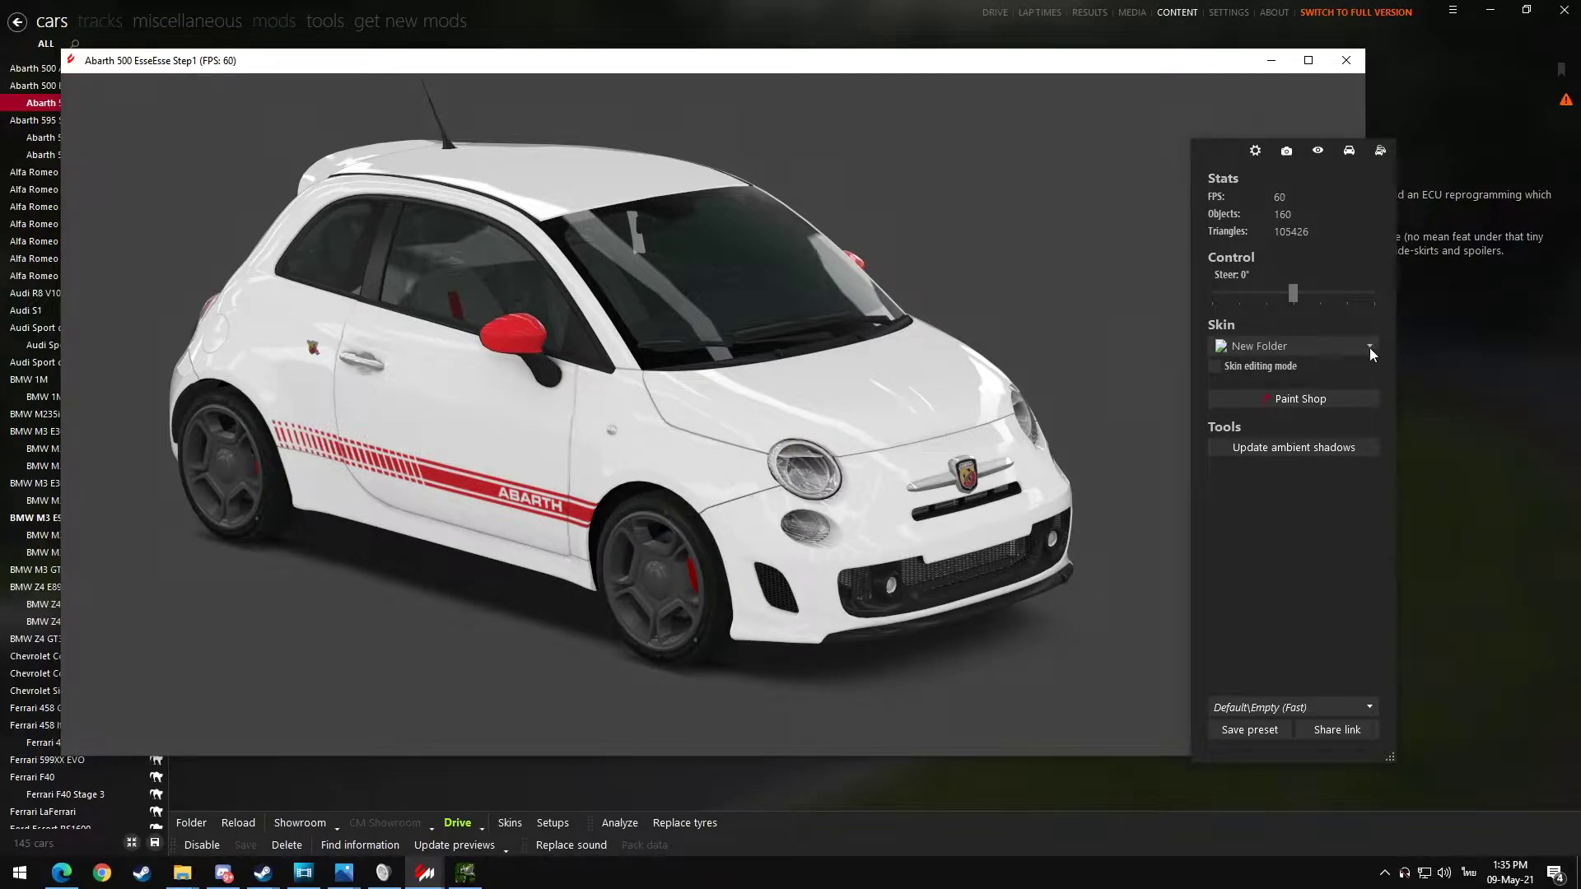
left_click(1298, 350)
left_click(1311, 572)
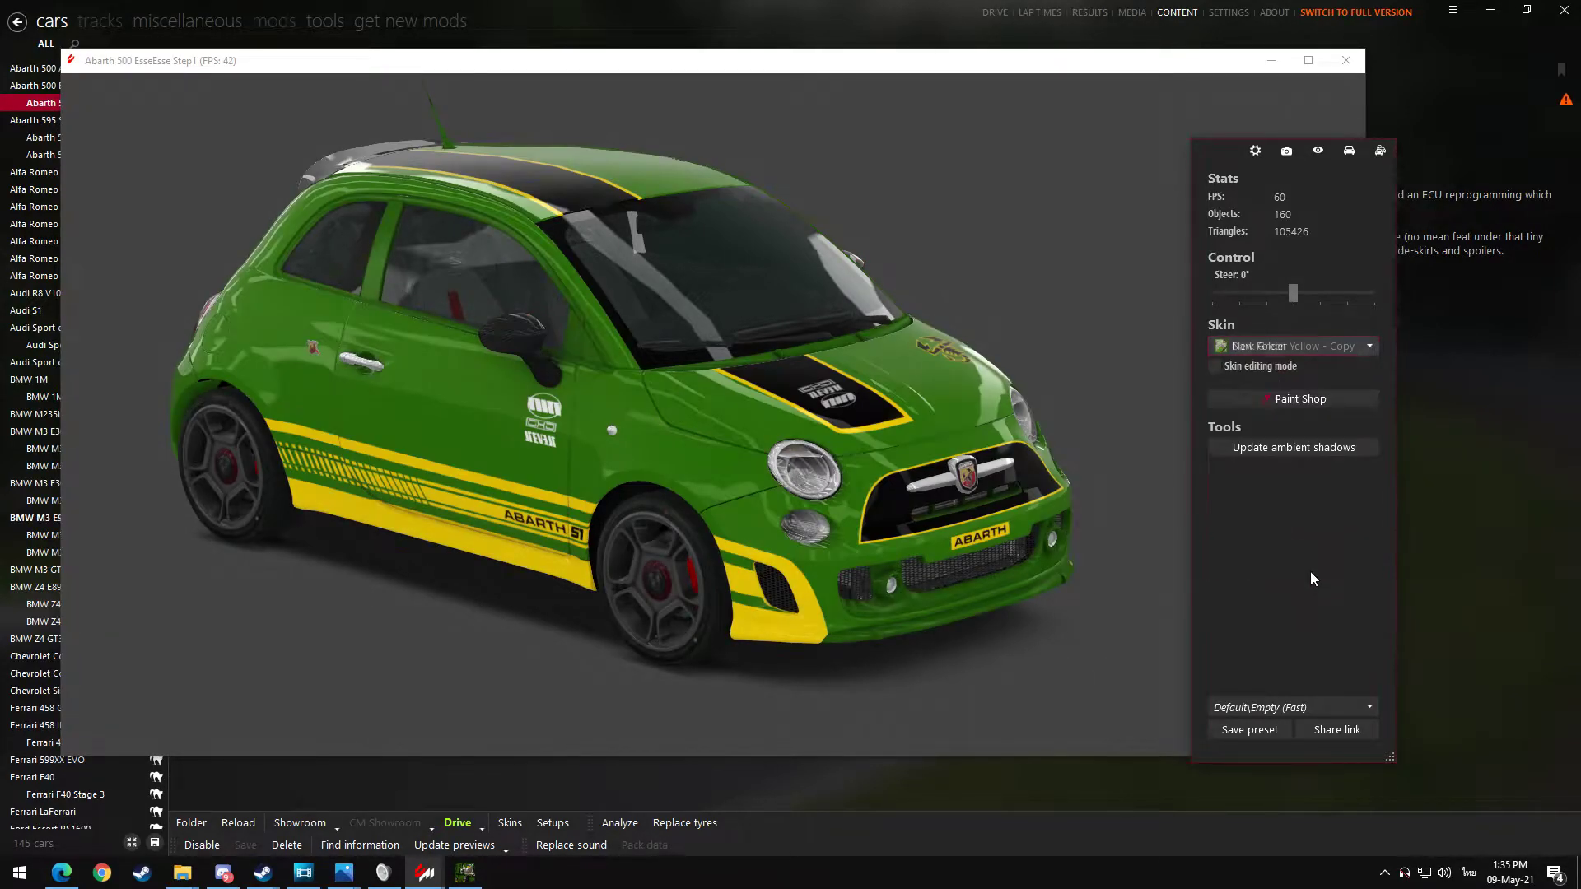
left_click_drag(1033, 661, 844, 738)
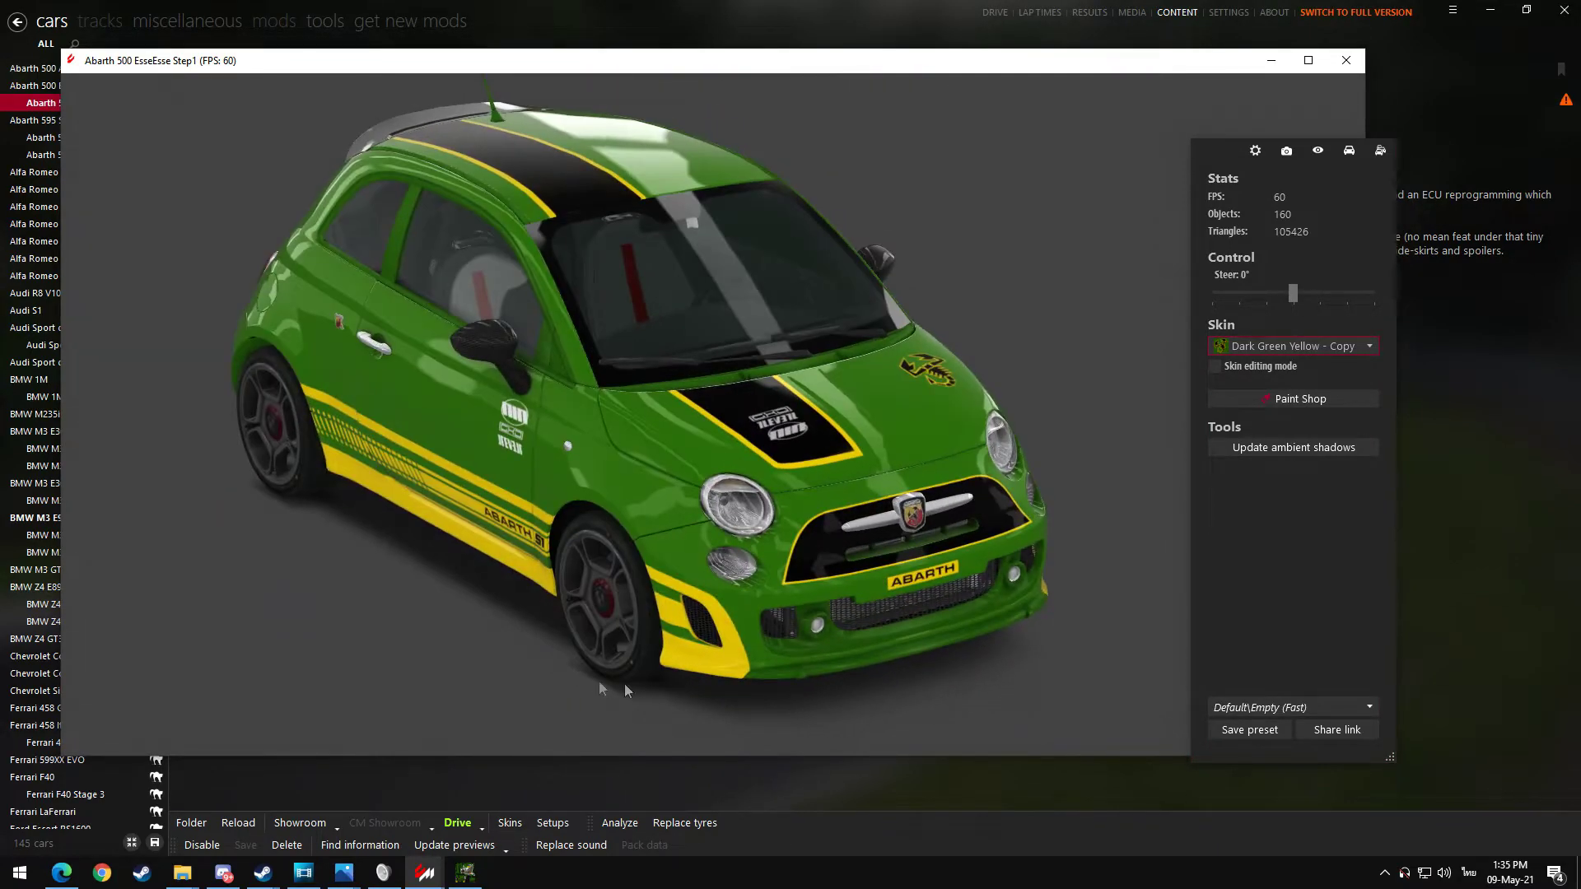
left_click(725, 444)
left_click_drag(747, 458, 783, 639)
- Return from GIMP to the showroom and select the car's door to examine its material and texture list
key("alt+Tab")
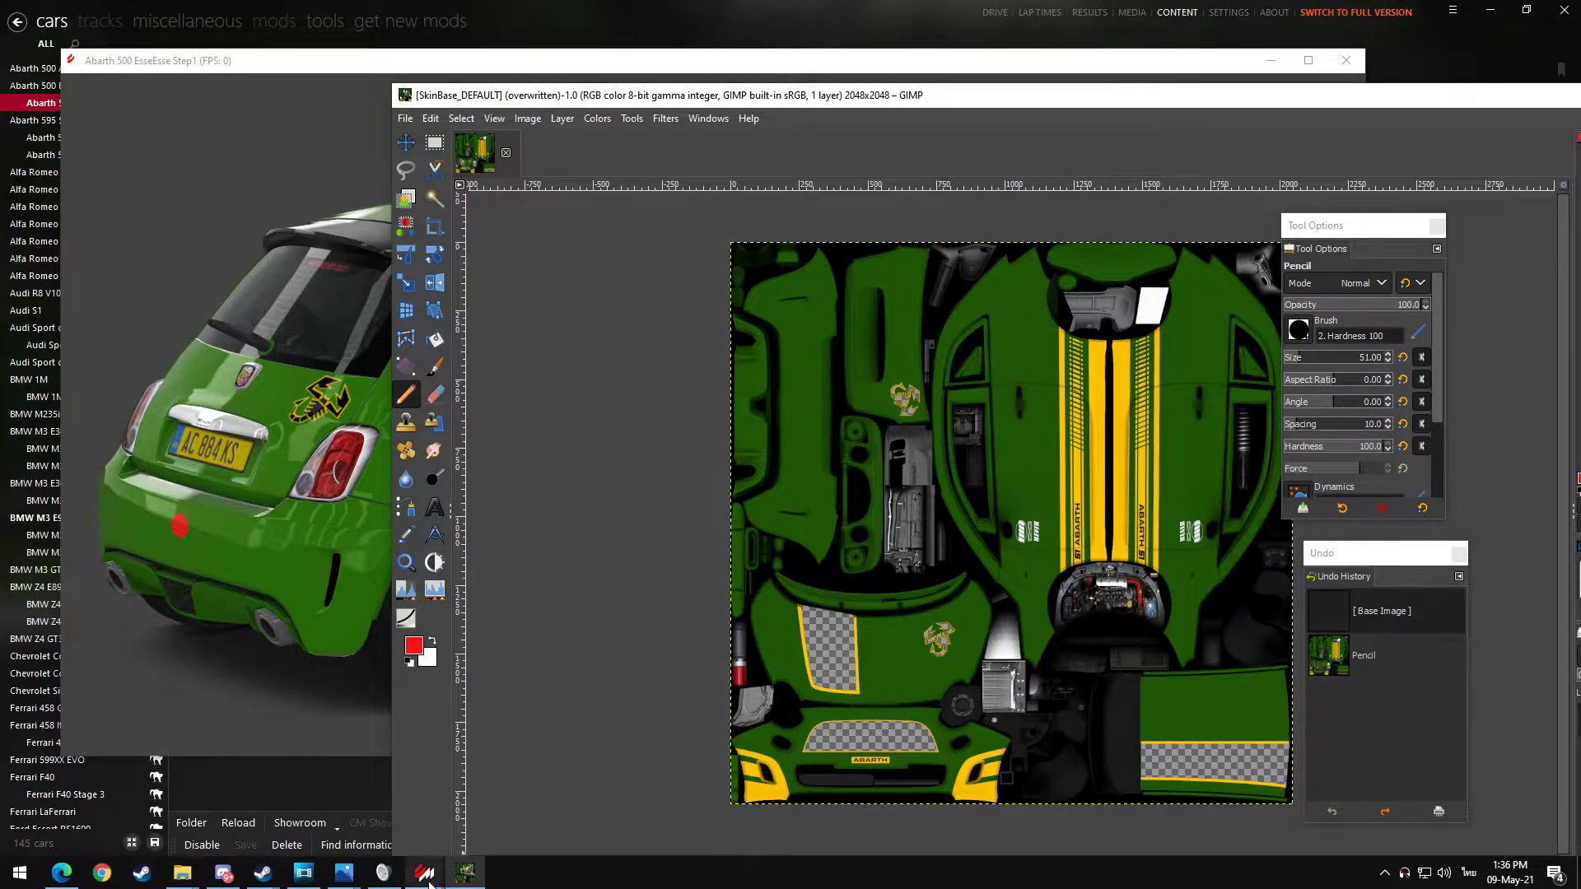
mouse_move(425, 873)
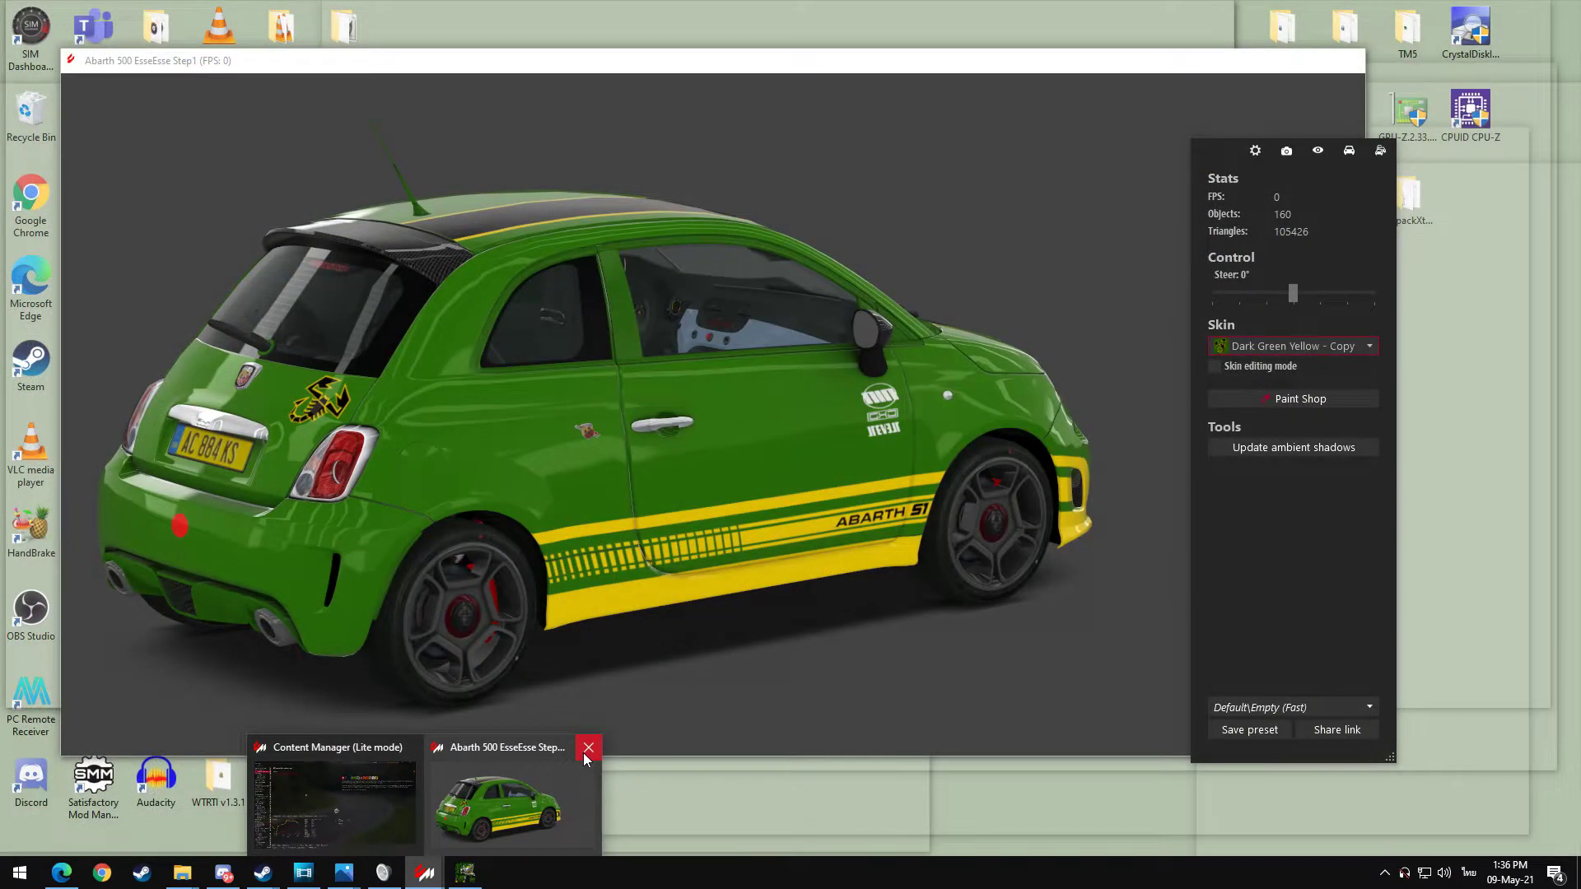
left_click(544, 797)
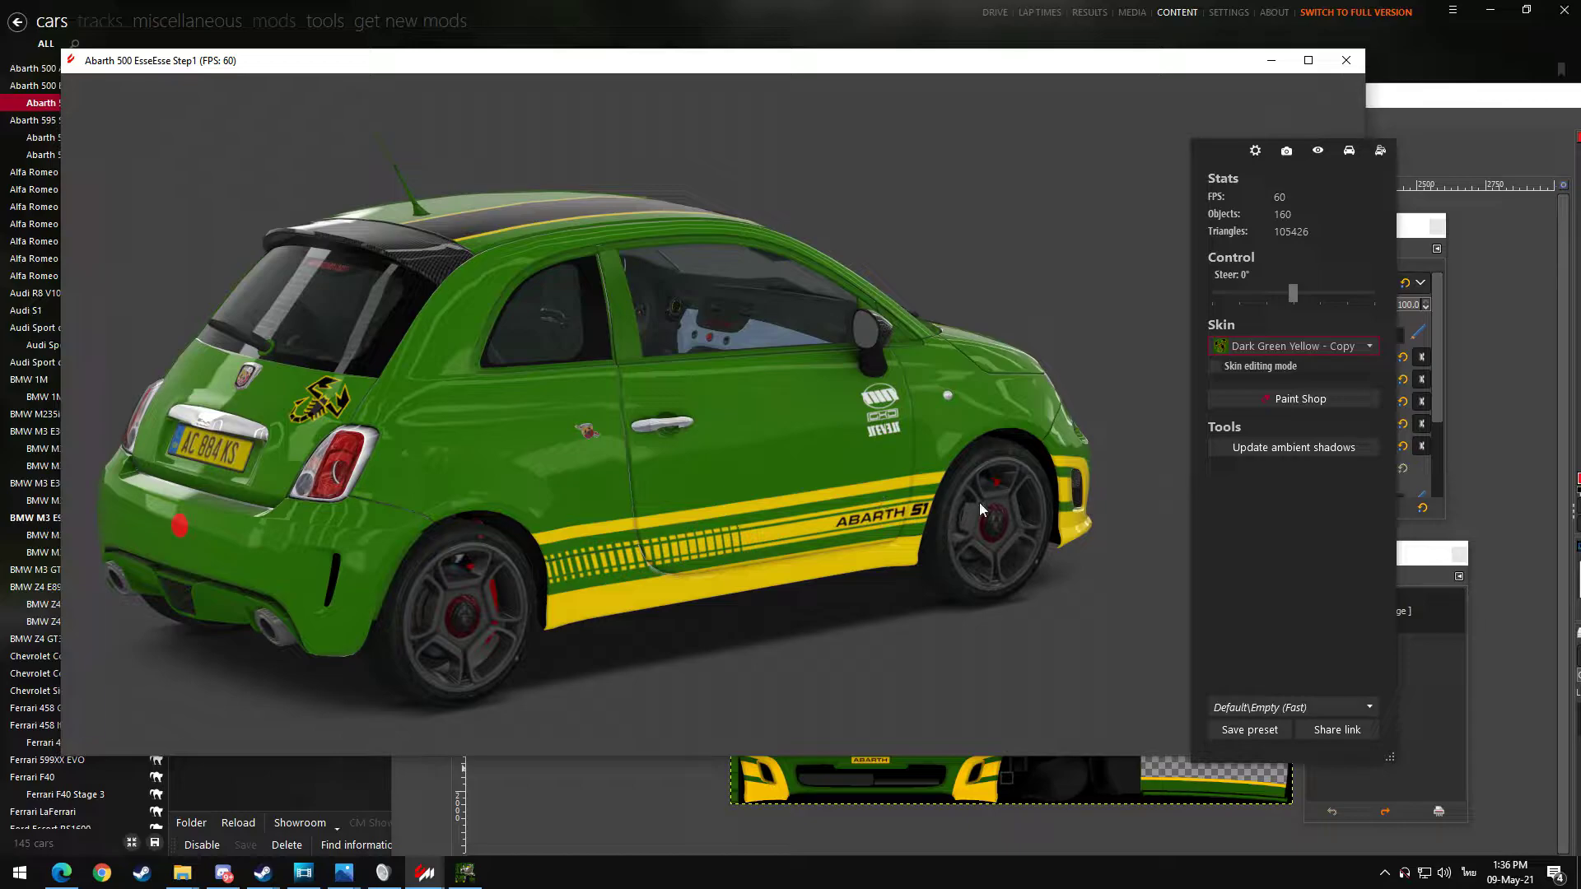
left_click_drag(1037, 634, 771, 697)
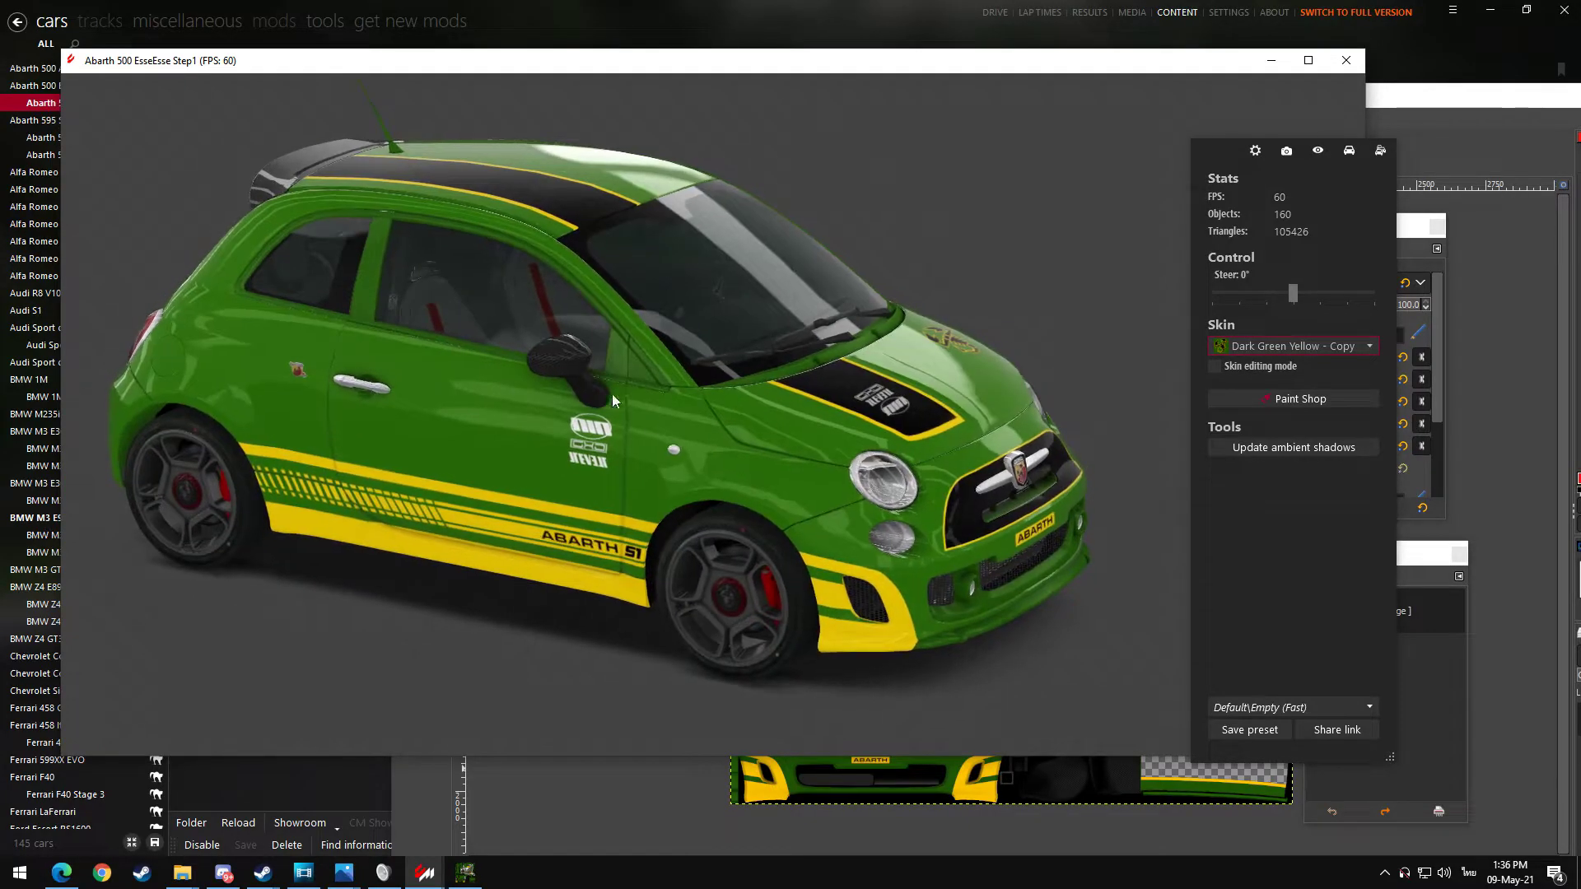
left_click(511, 463)
left_click_drag(540, 700, 824, 659)
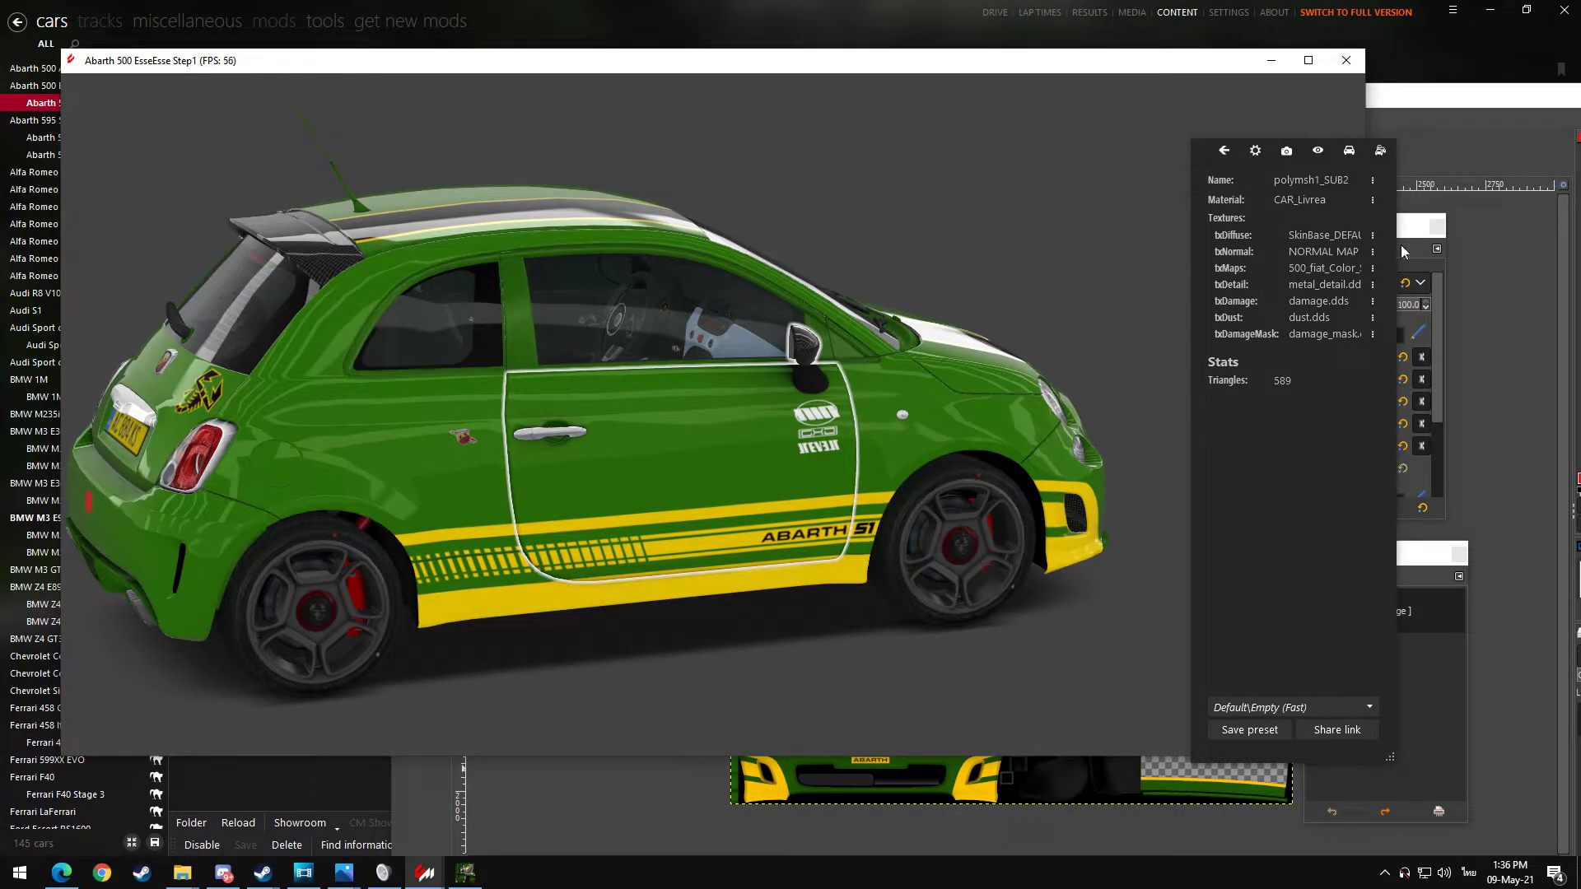
left_click_drag(1071, 461, 919, 552)
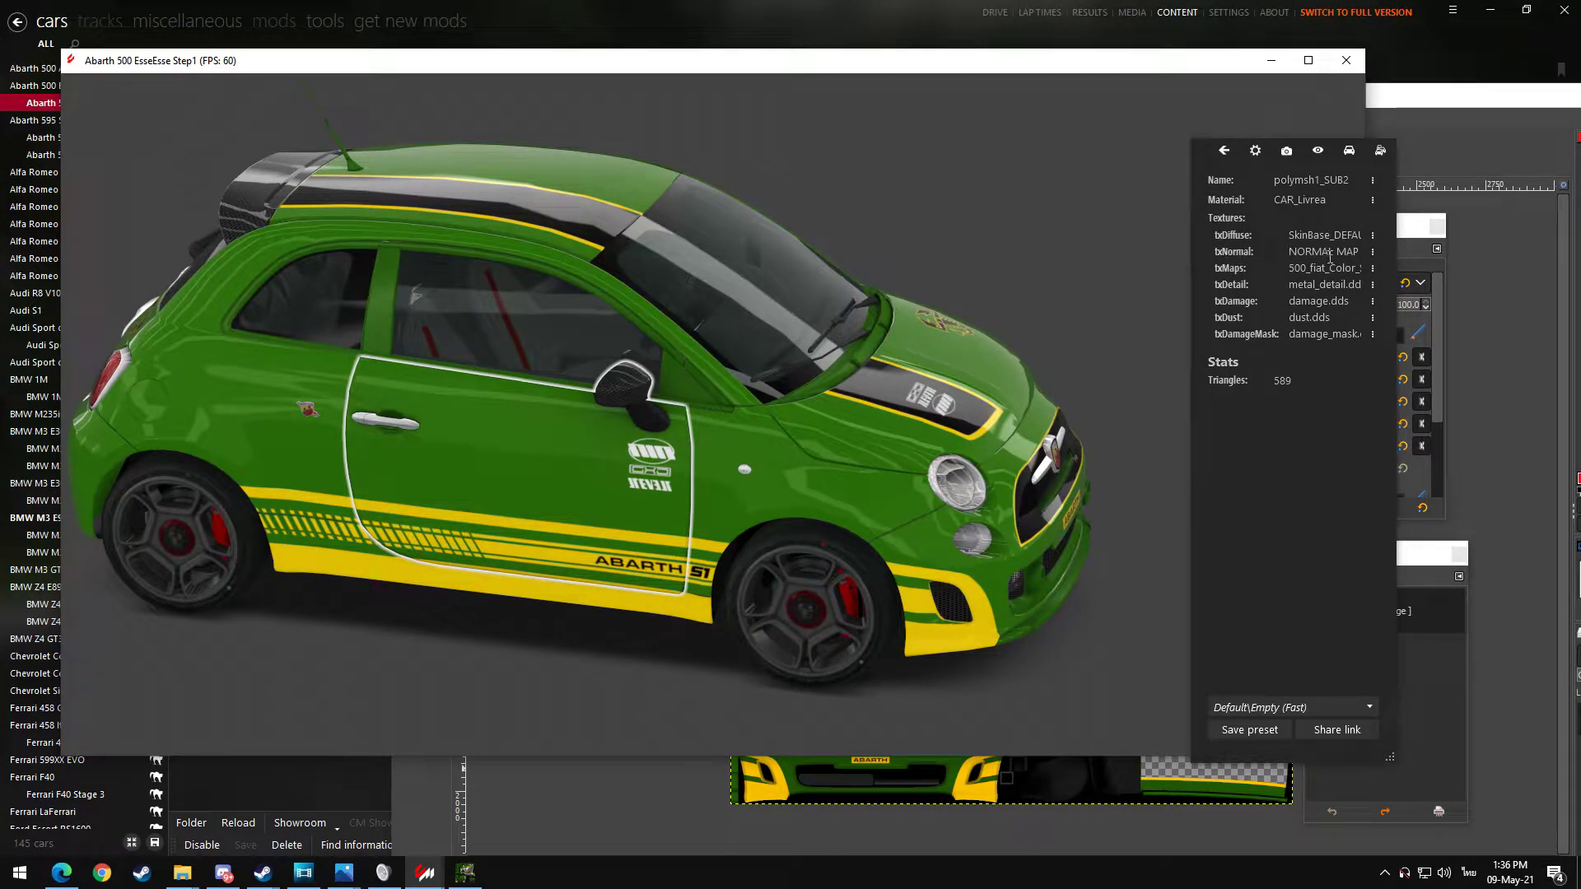
- Export the door material's generated AO map over SkinBase_DEFAULT.dds in the skins/dark_green_yellow - Copy folder
left_click(1367, 234)
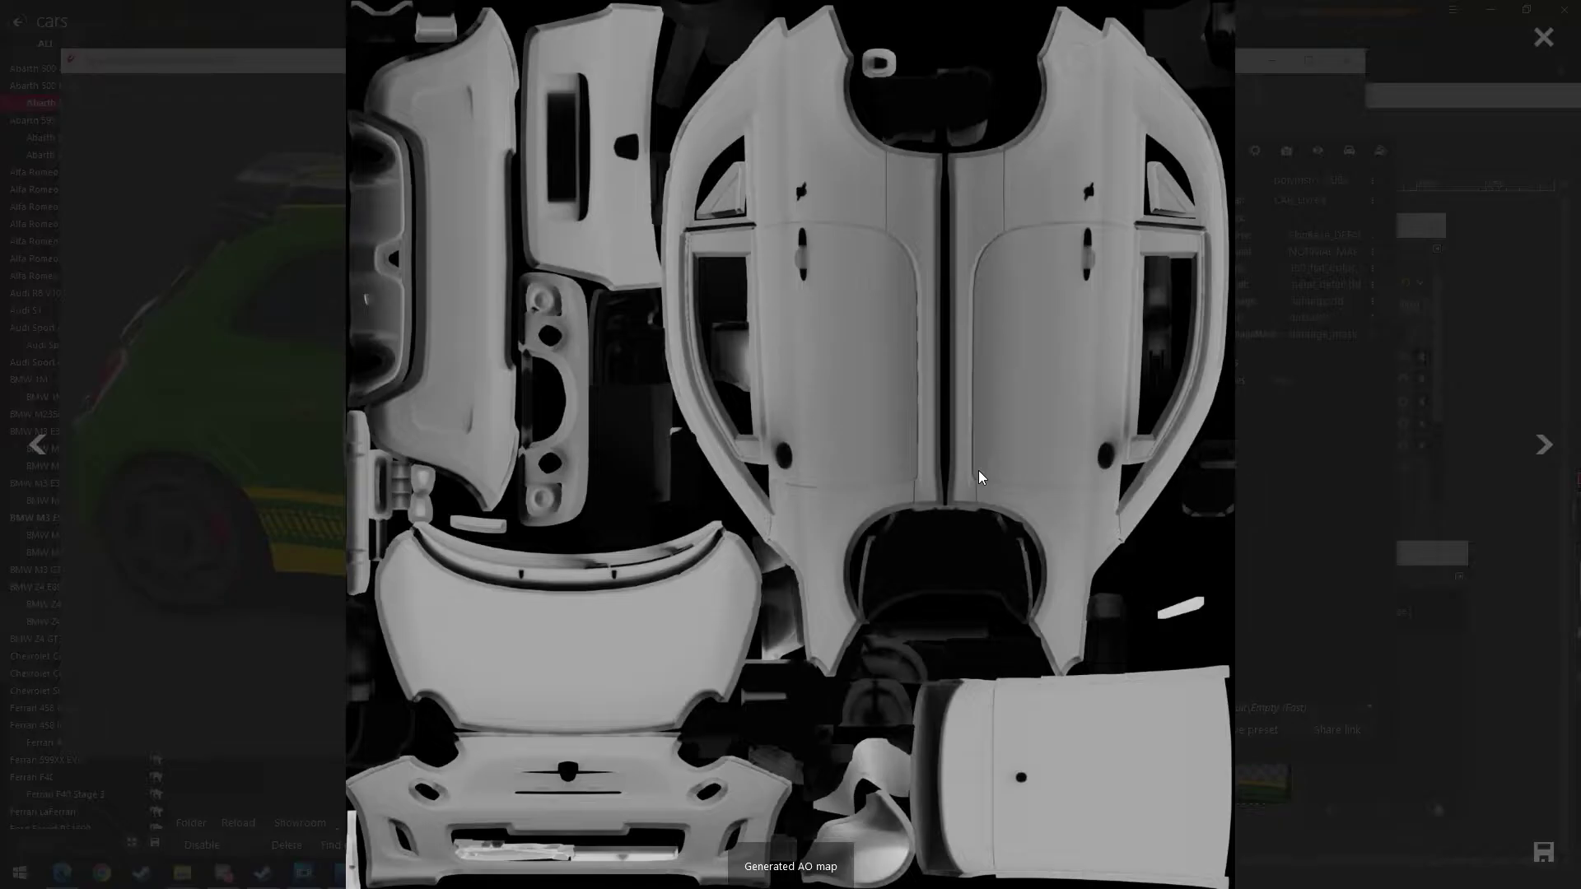
left_click(1543, 852)
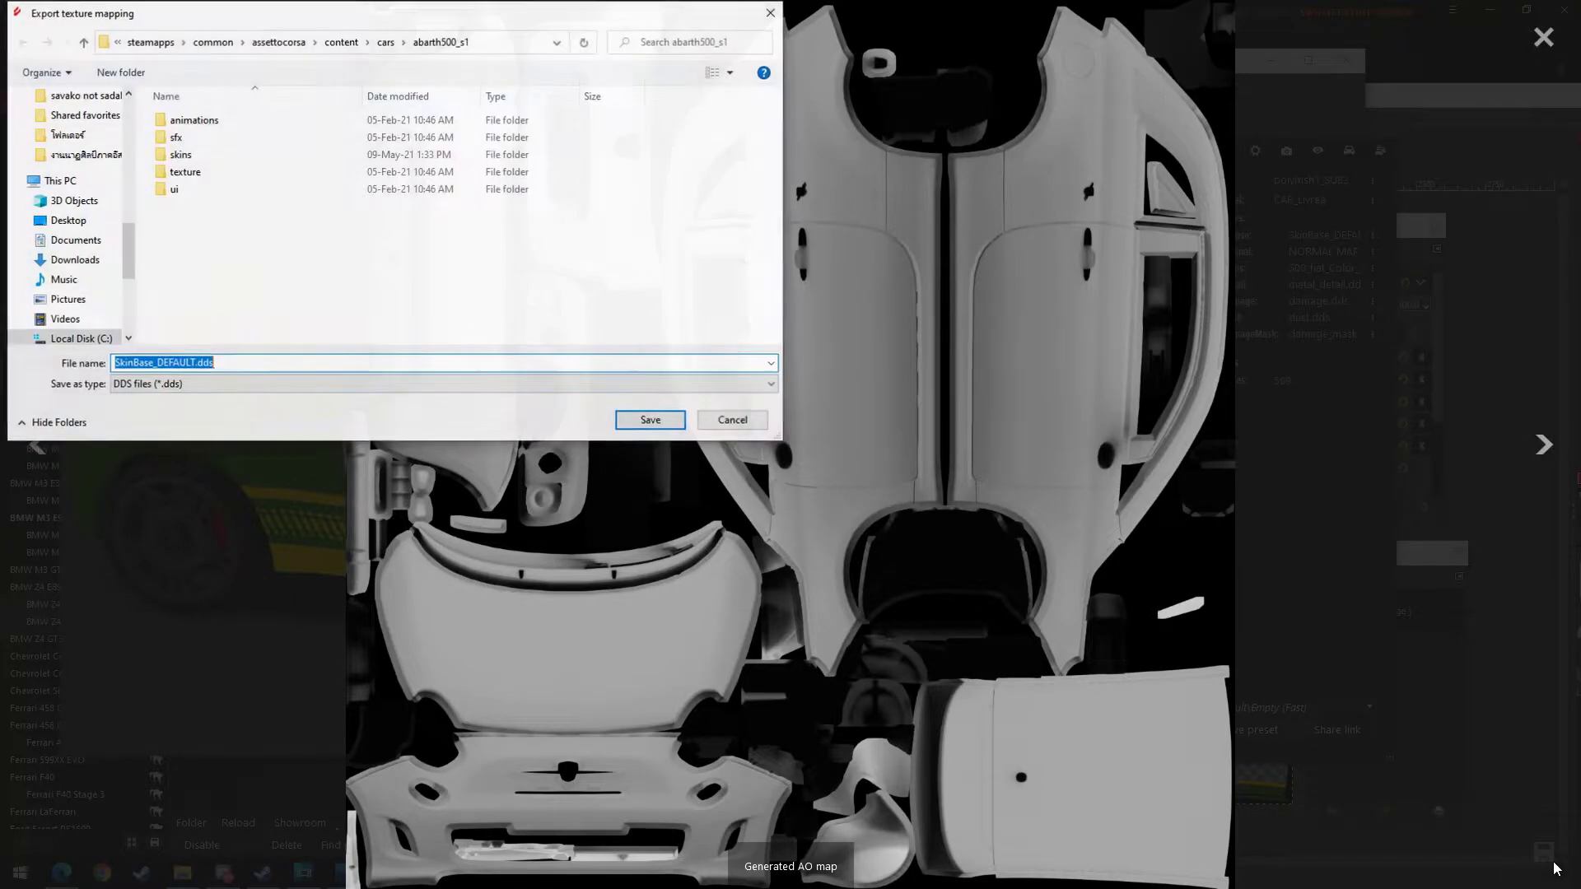
double_click(213, 162)
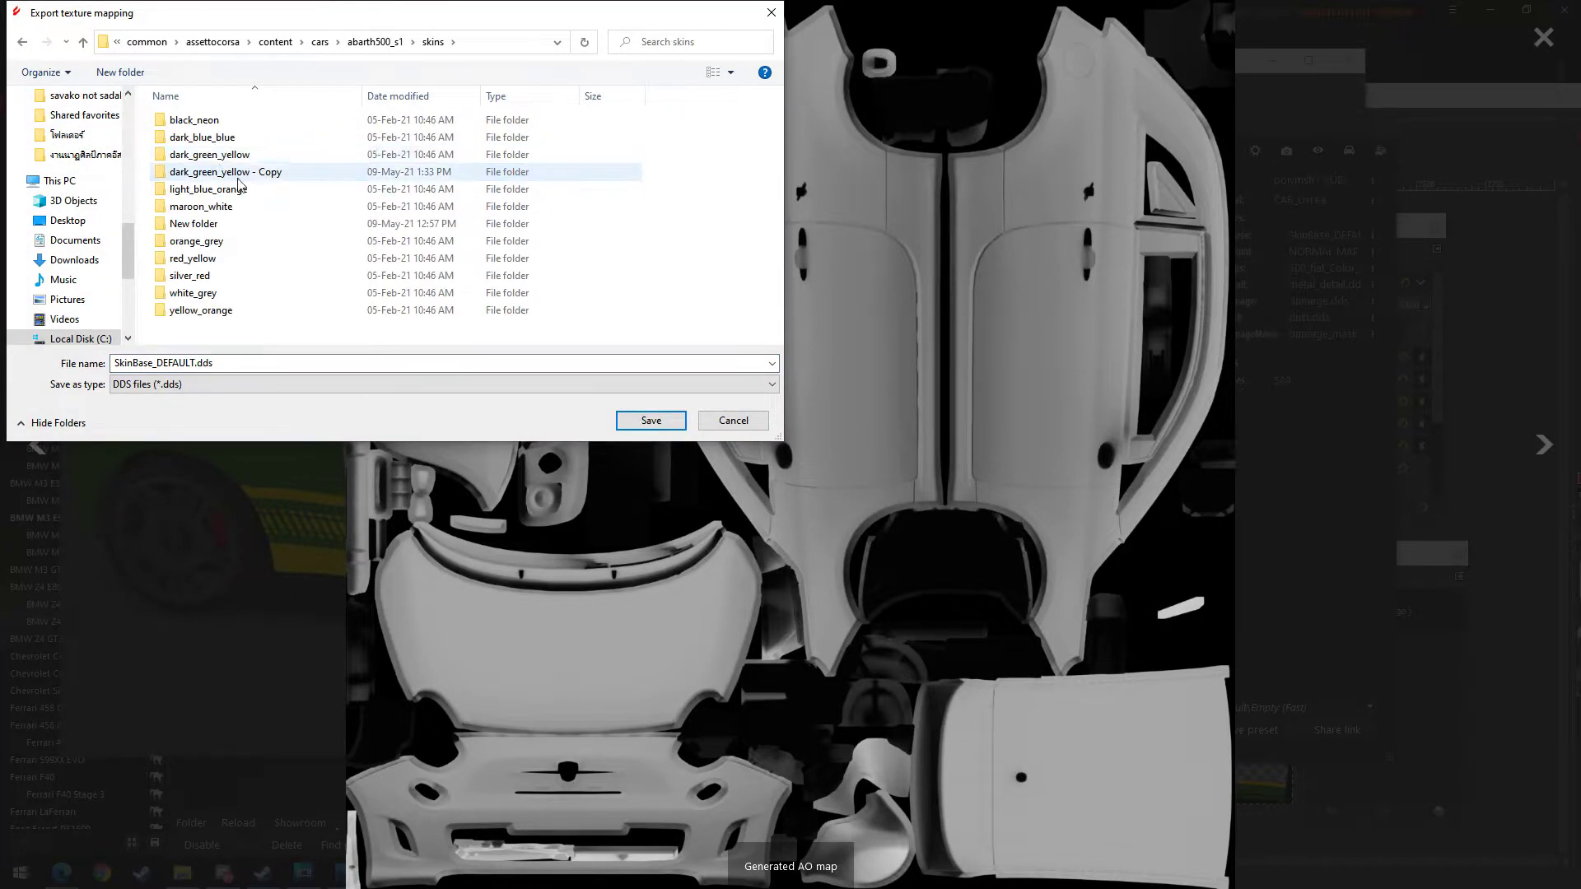
double_click(266, 171)
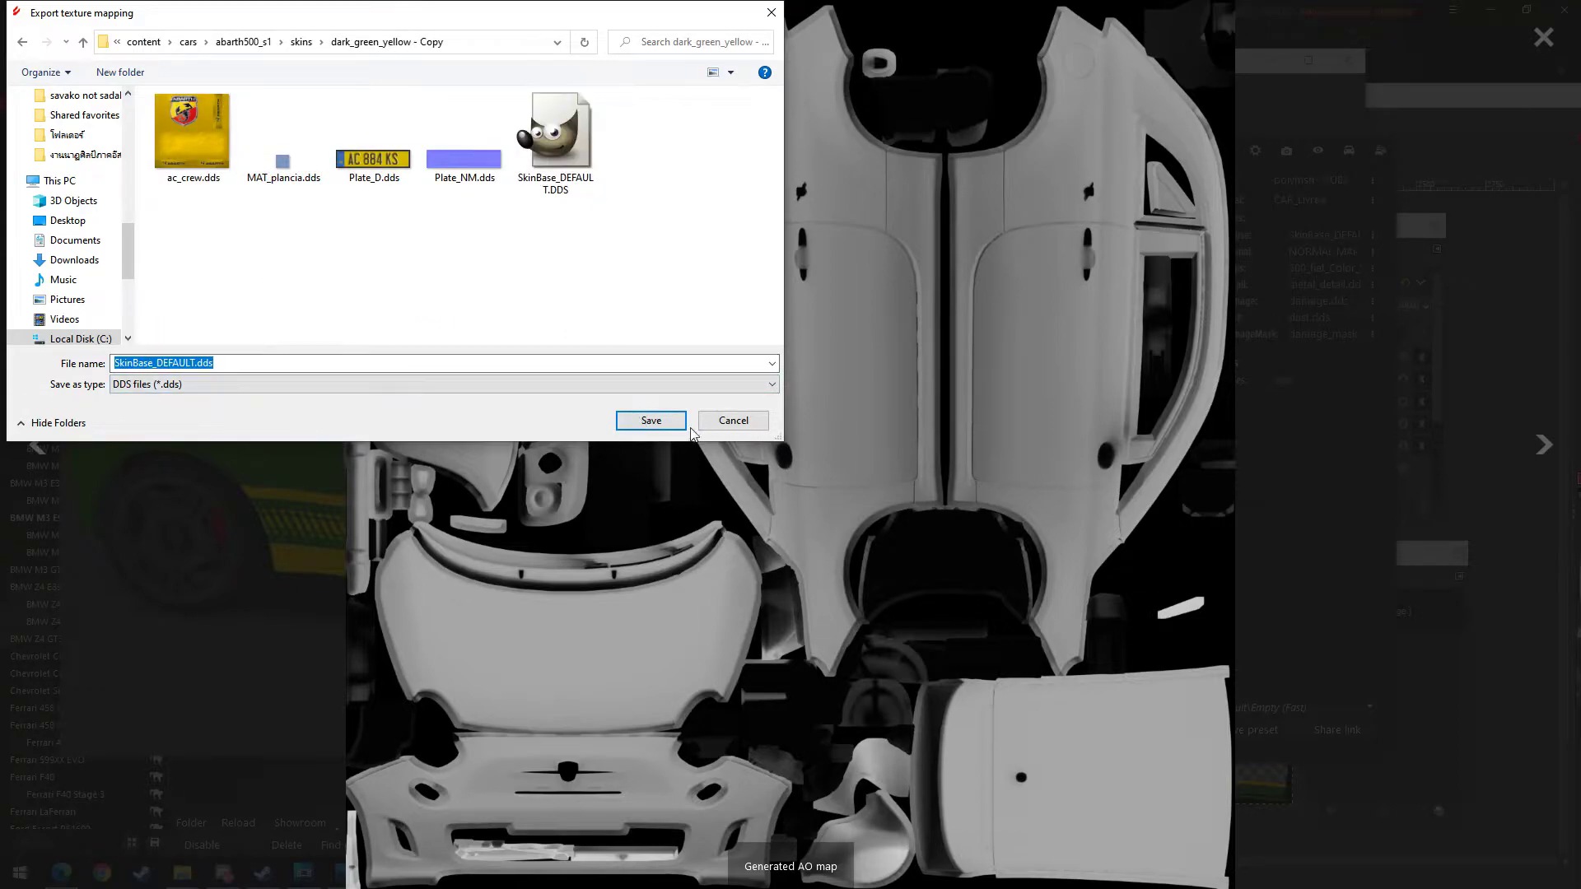
left_click(651, 421)
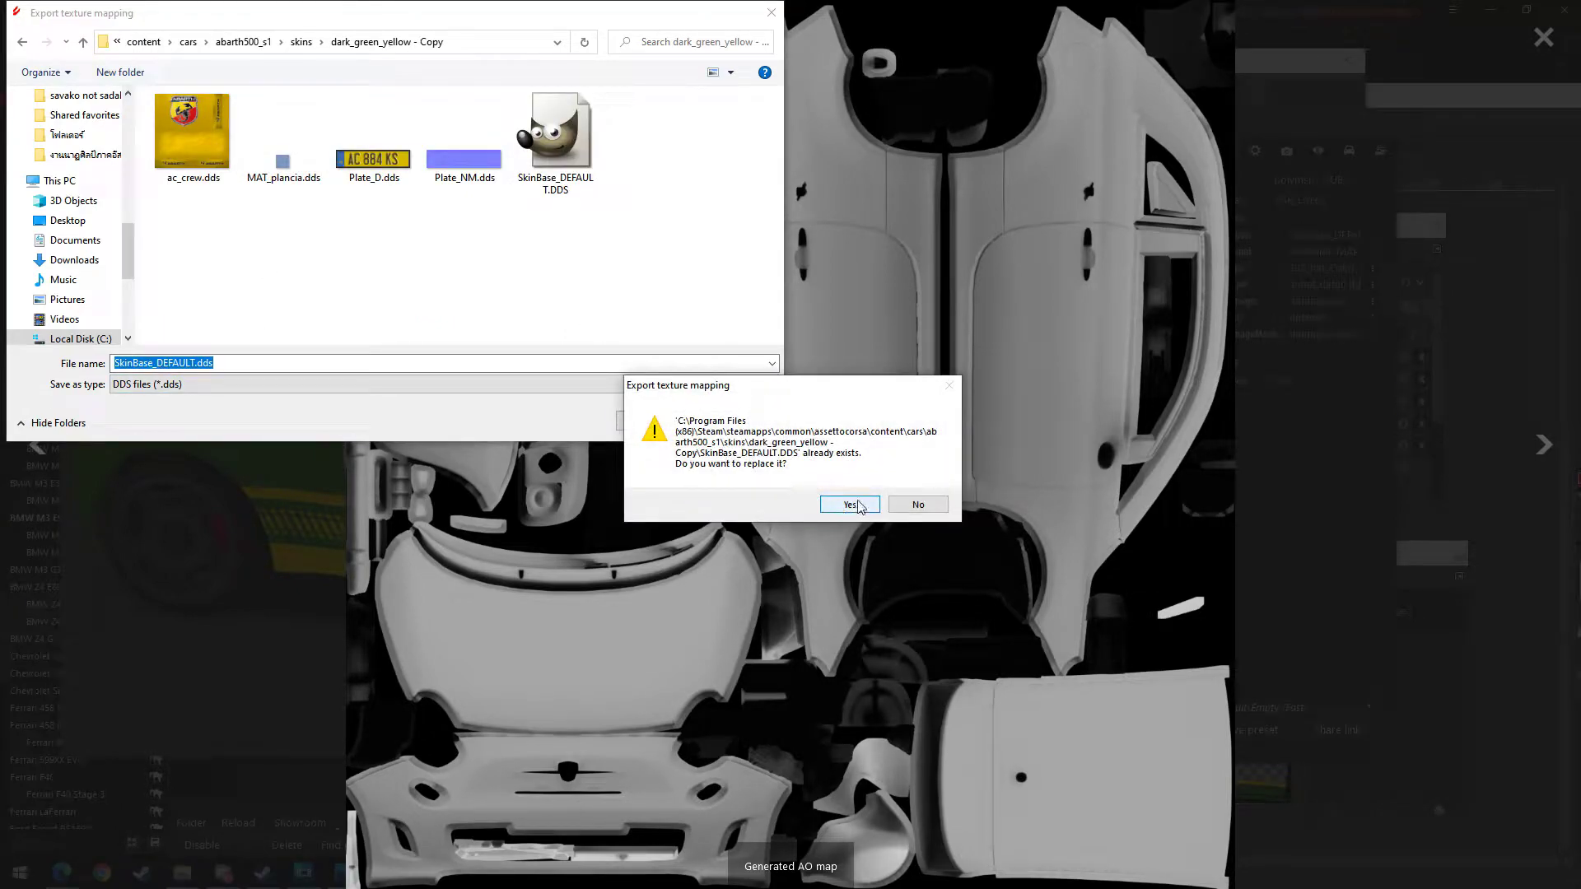
left_click(858, 505)
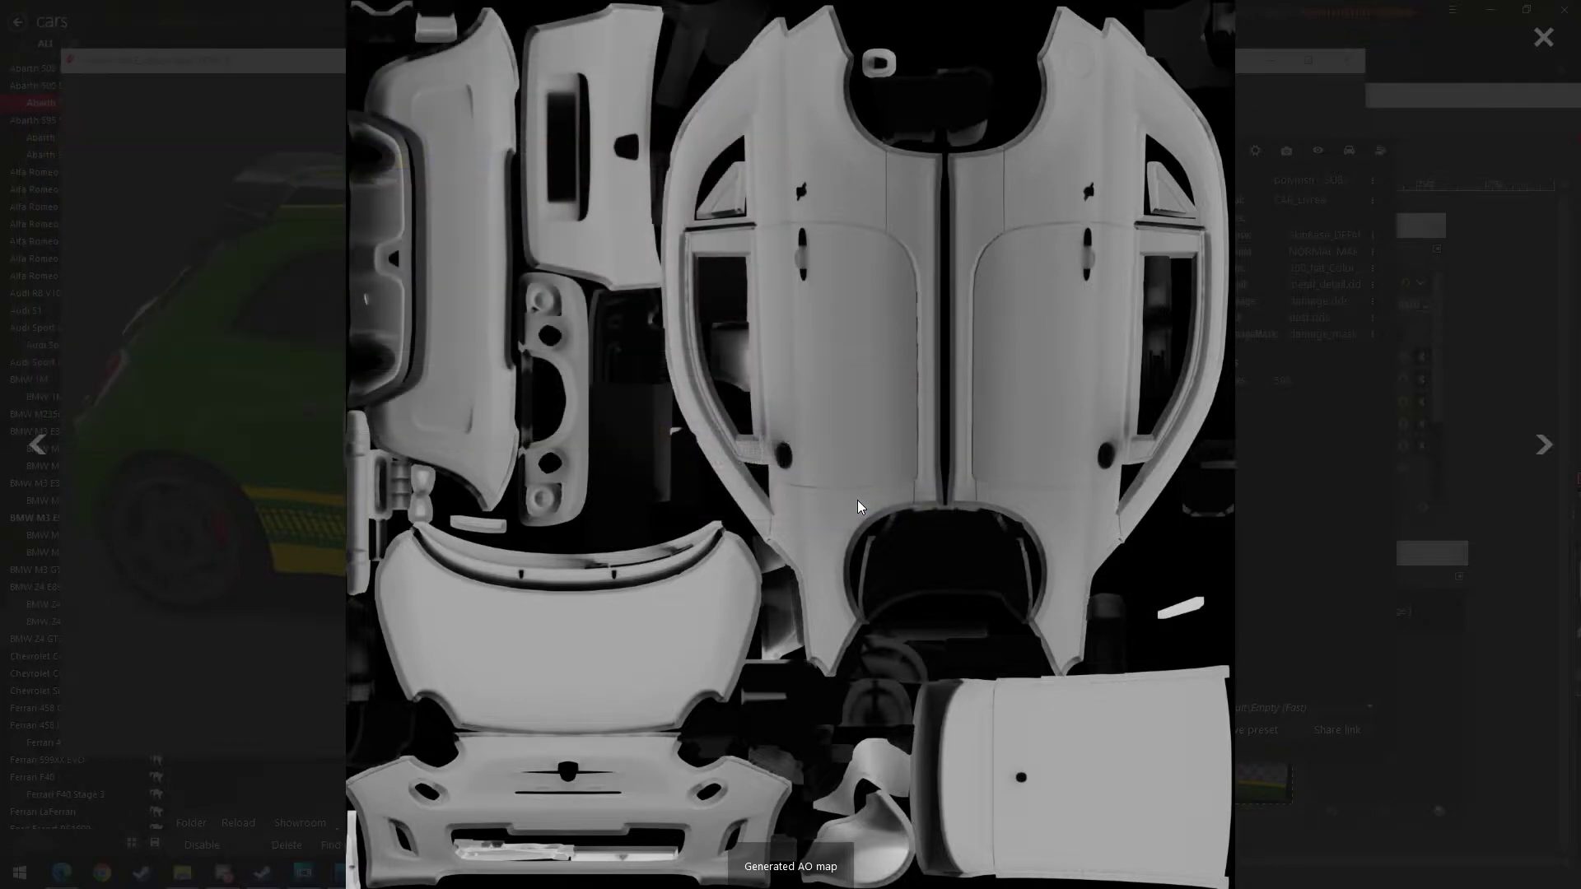
- Load SkinBase_DEFAULT into GIMP with its mipmaps, review the mipmap layers and close the image
key("alt+Tab")
left_click(947, 176)
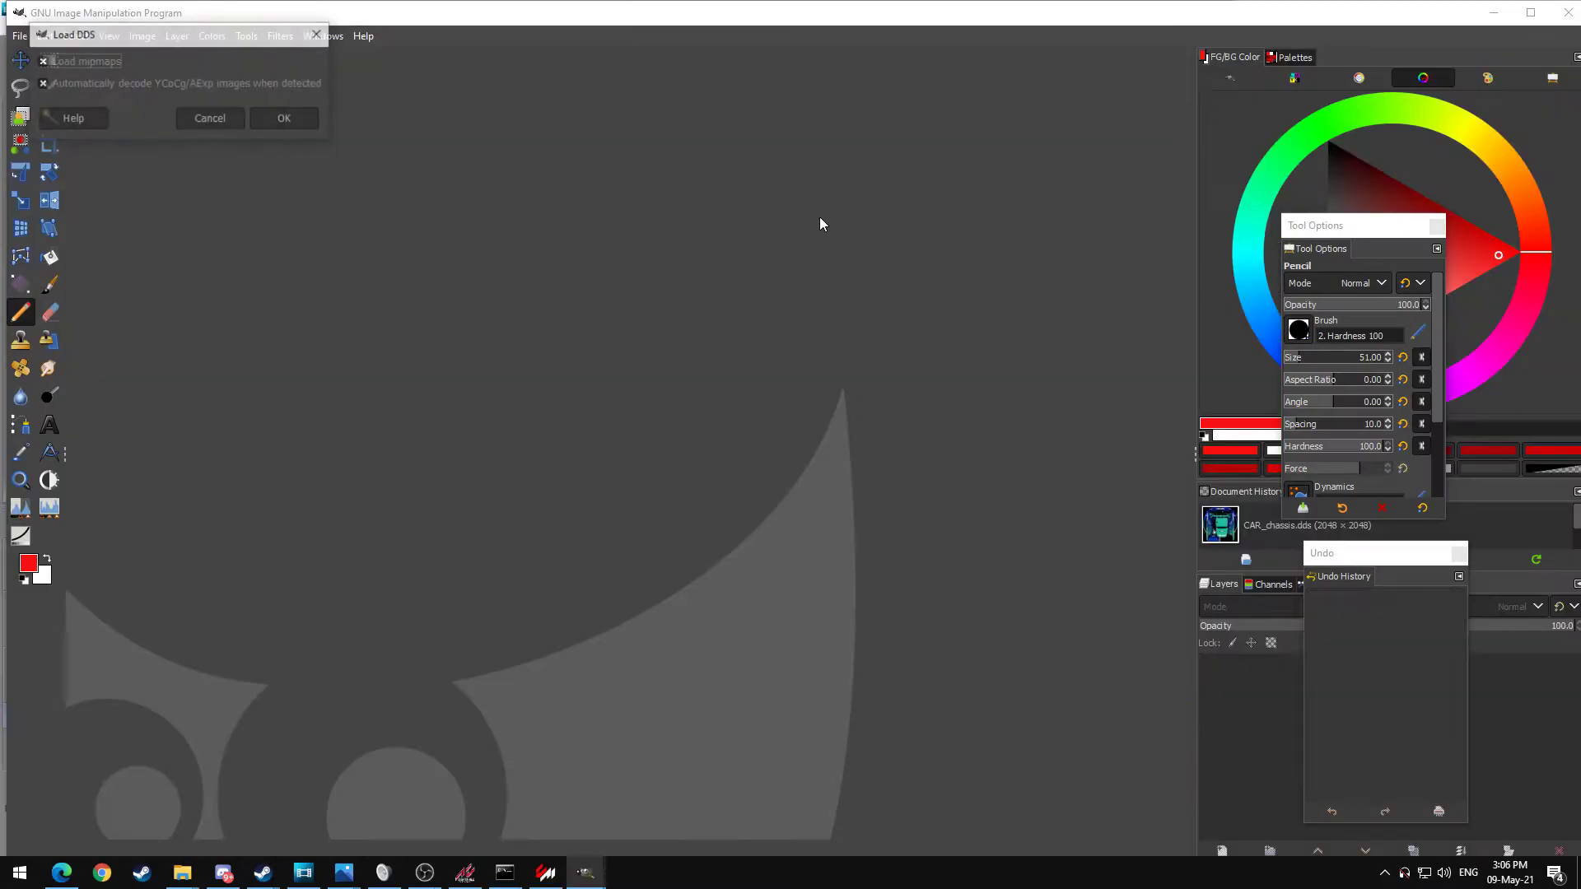
left_click(101, 63)
left_click(274, 115)
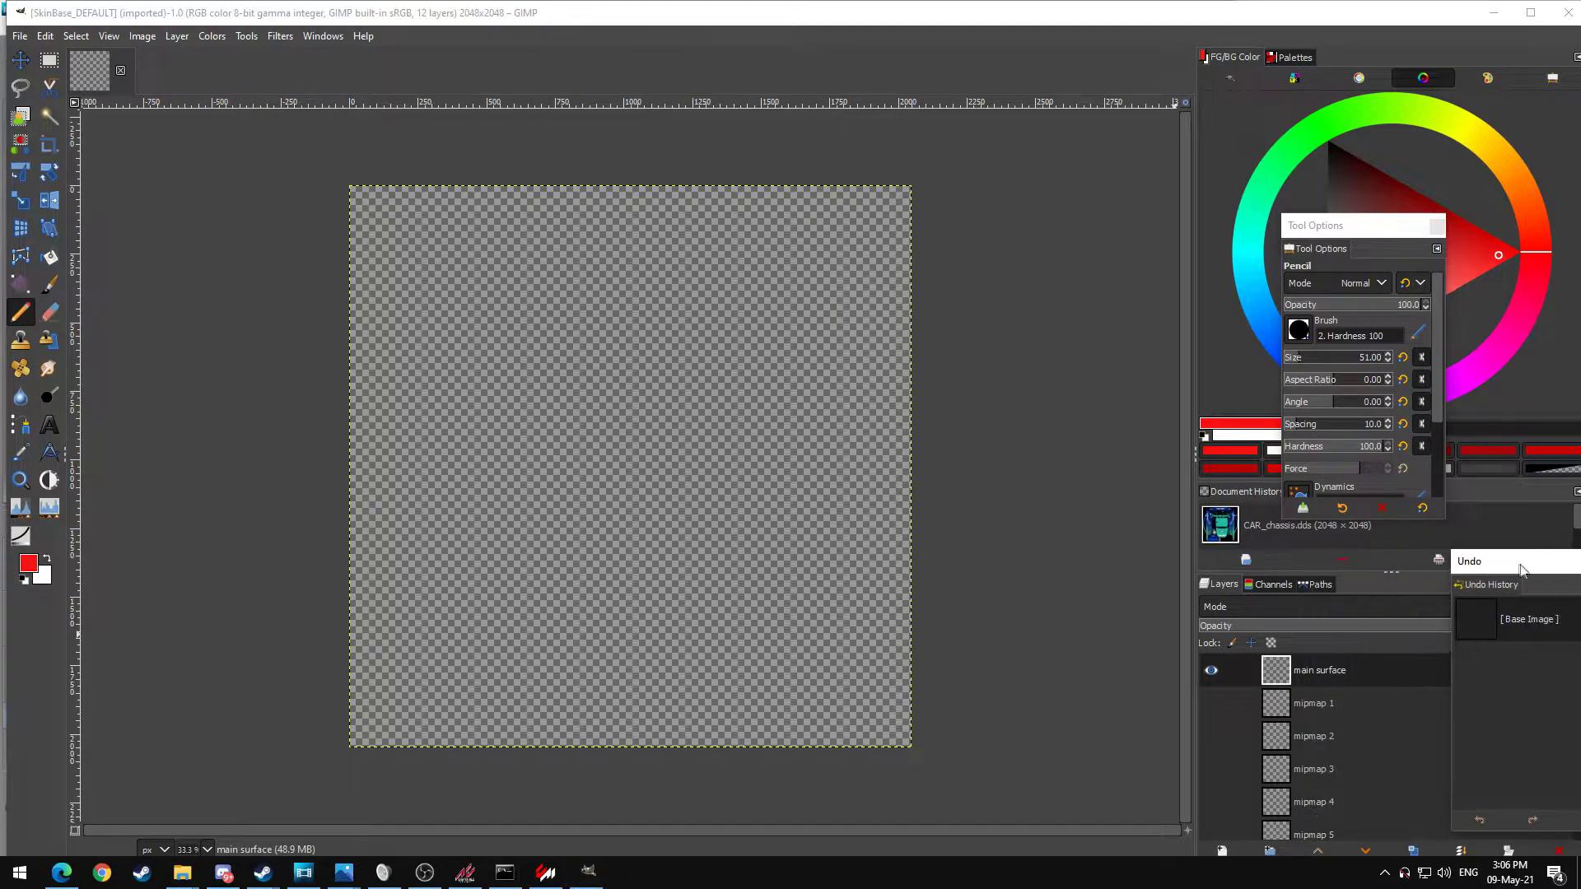
scroll(1350, 683, "down", 5)
scroll(1336, 797, "up", 5)
left_click(120, 70)
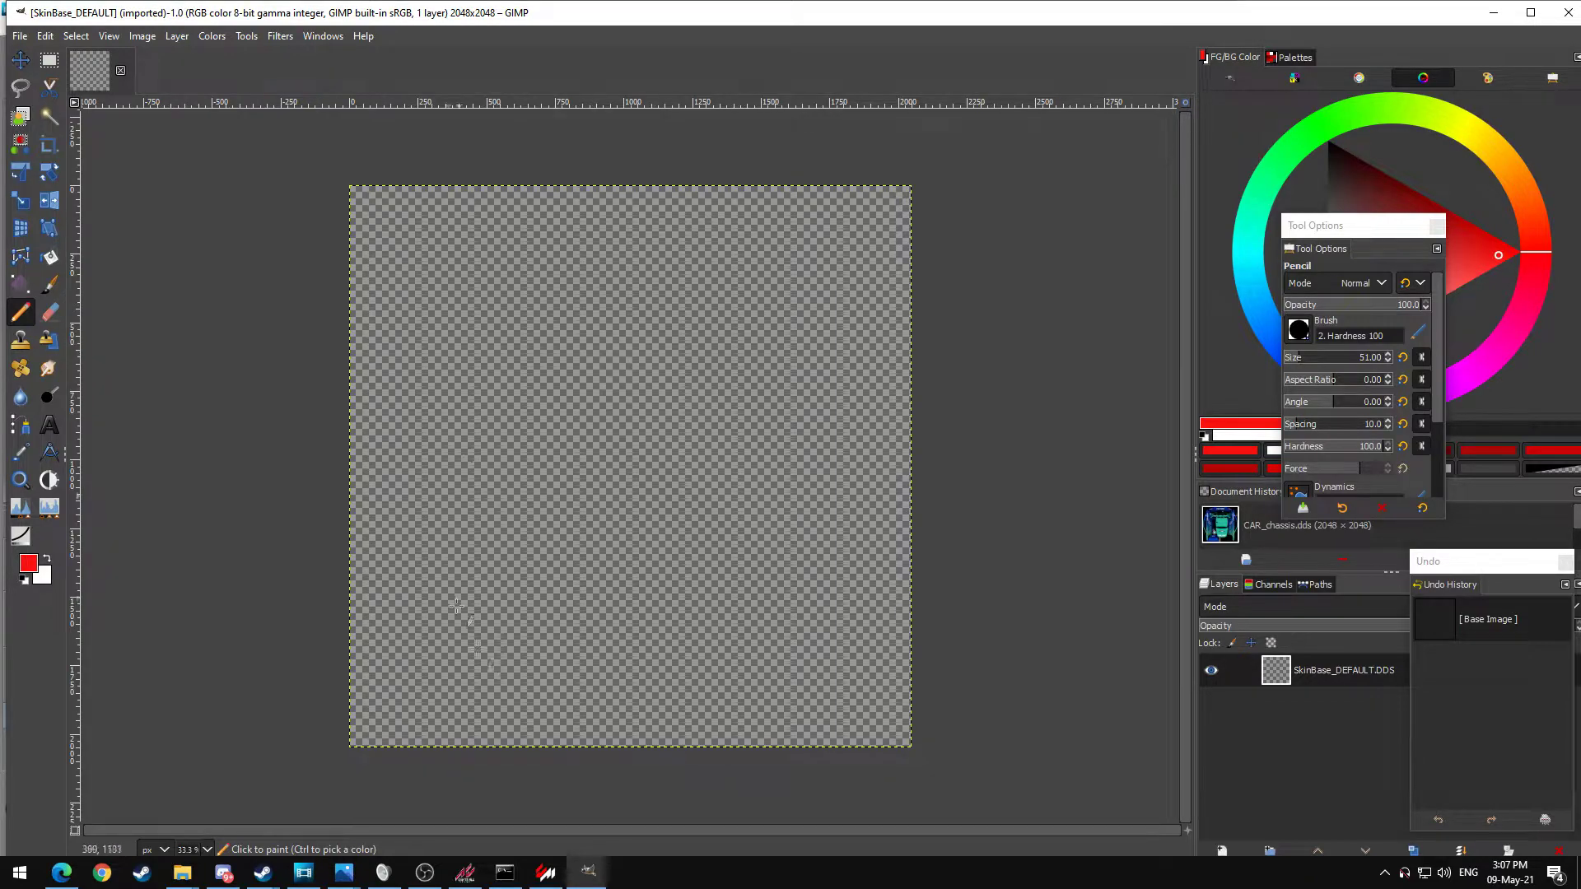
- Switch to the Content Manager showroom and open Paint Shop for the Dark Green Yellow - Copy skin
key("alt+Tab")
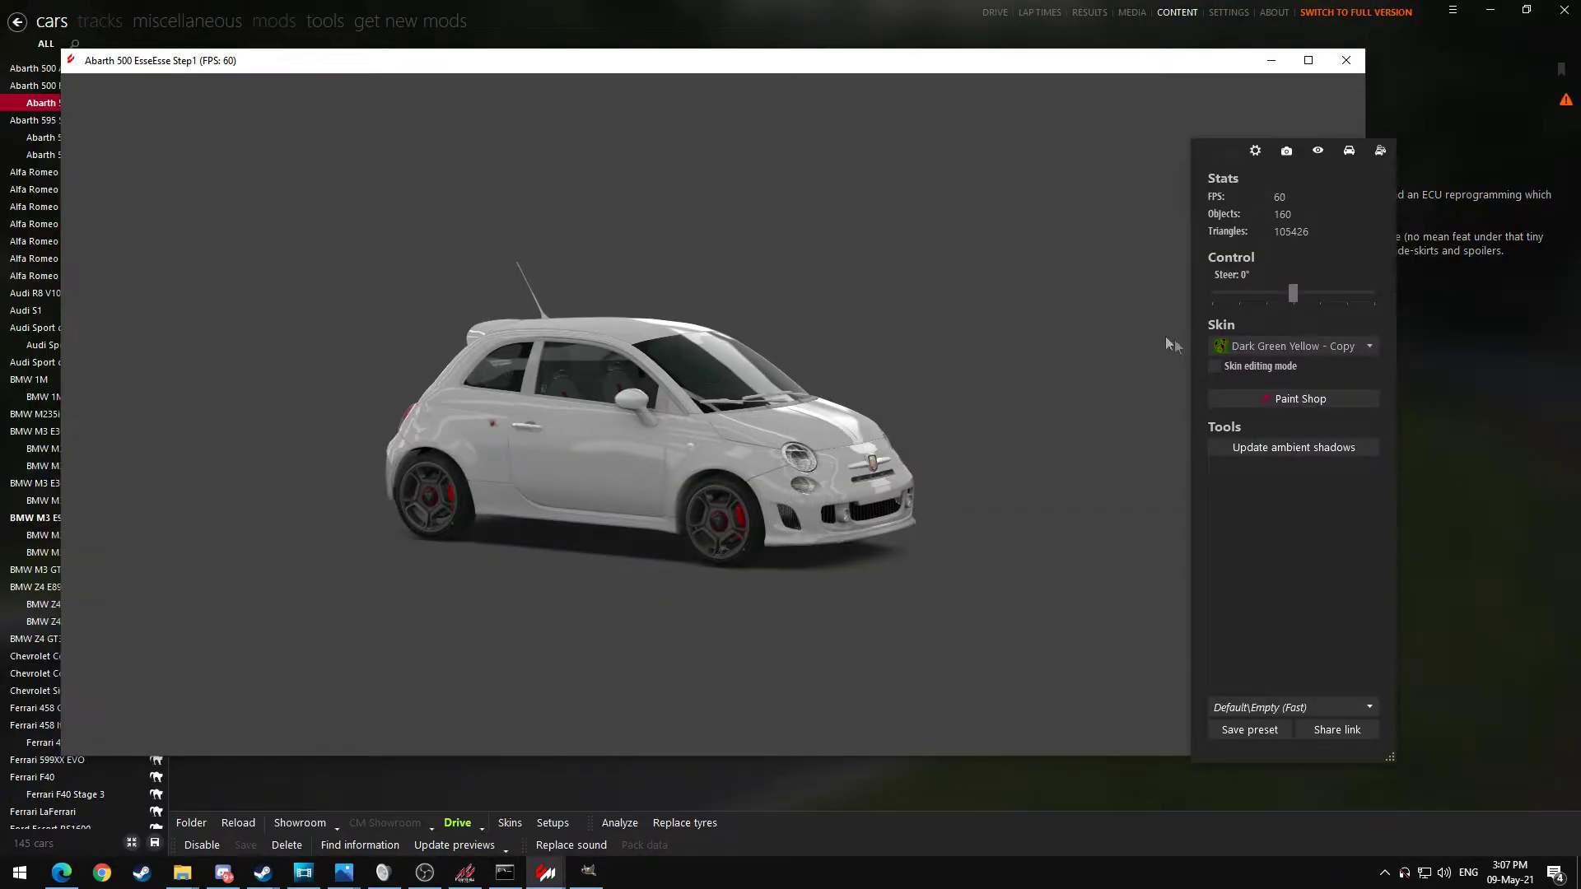
left_click(1302, 400)
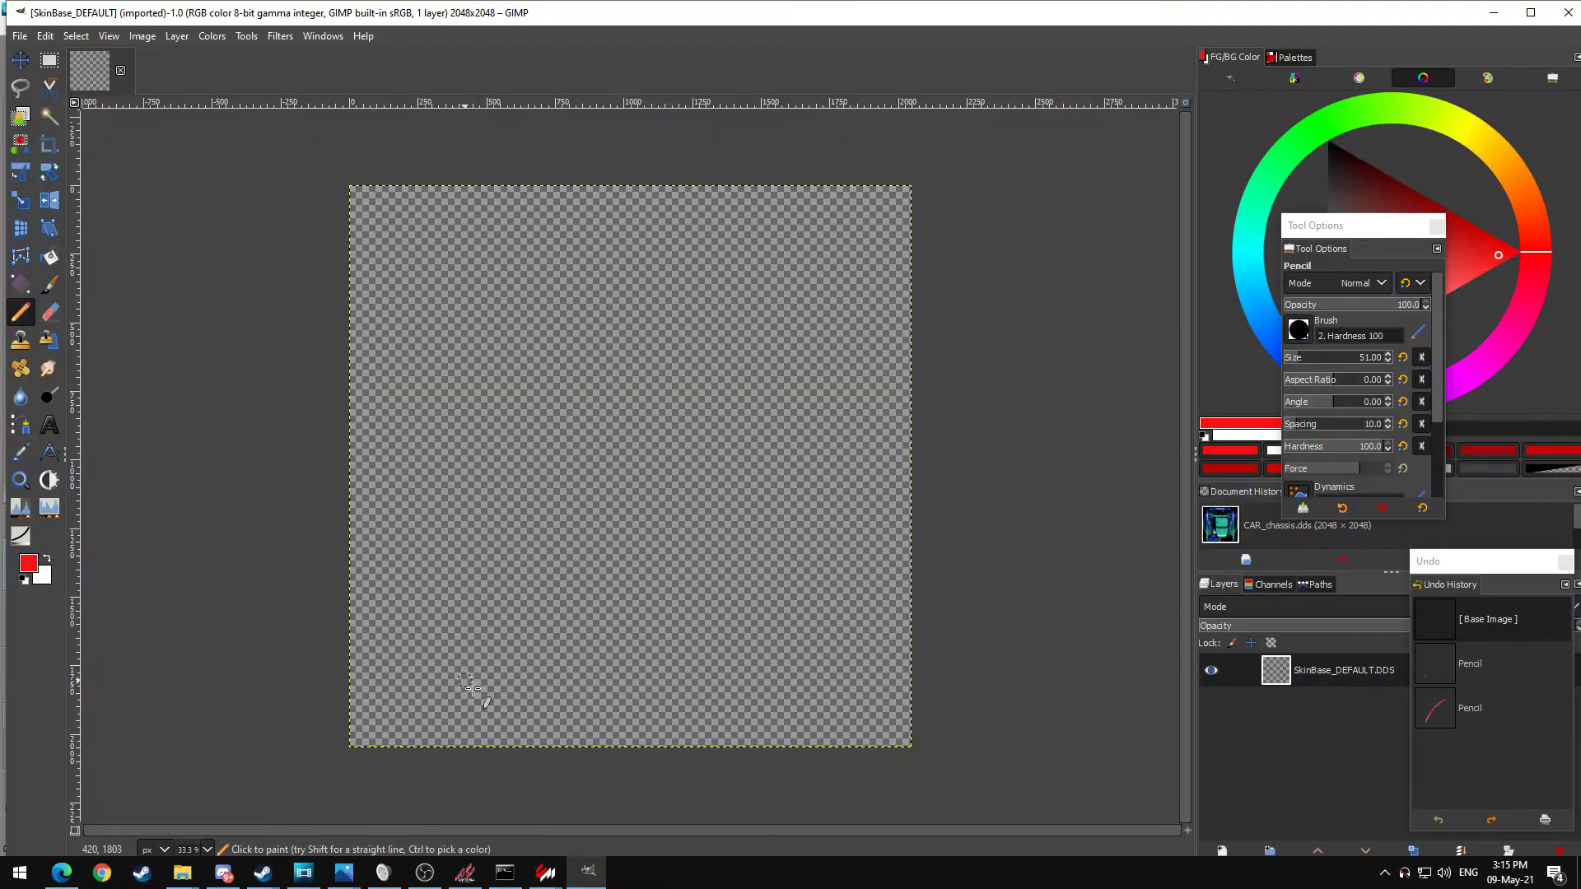
- Draw a diagonal red pencil stroke across the blank texture and start exporting it over SkinBase_DEFAULT.DDS in the dark_green_yellow - Copy folder
mouse_move(461, 686)
left_mouse_down()
mouse_move(679, 408)
mouse_move(797, 262)
left_mouse_up()
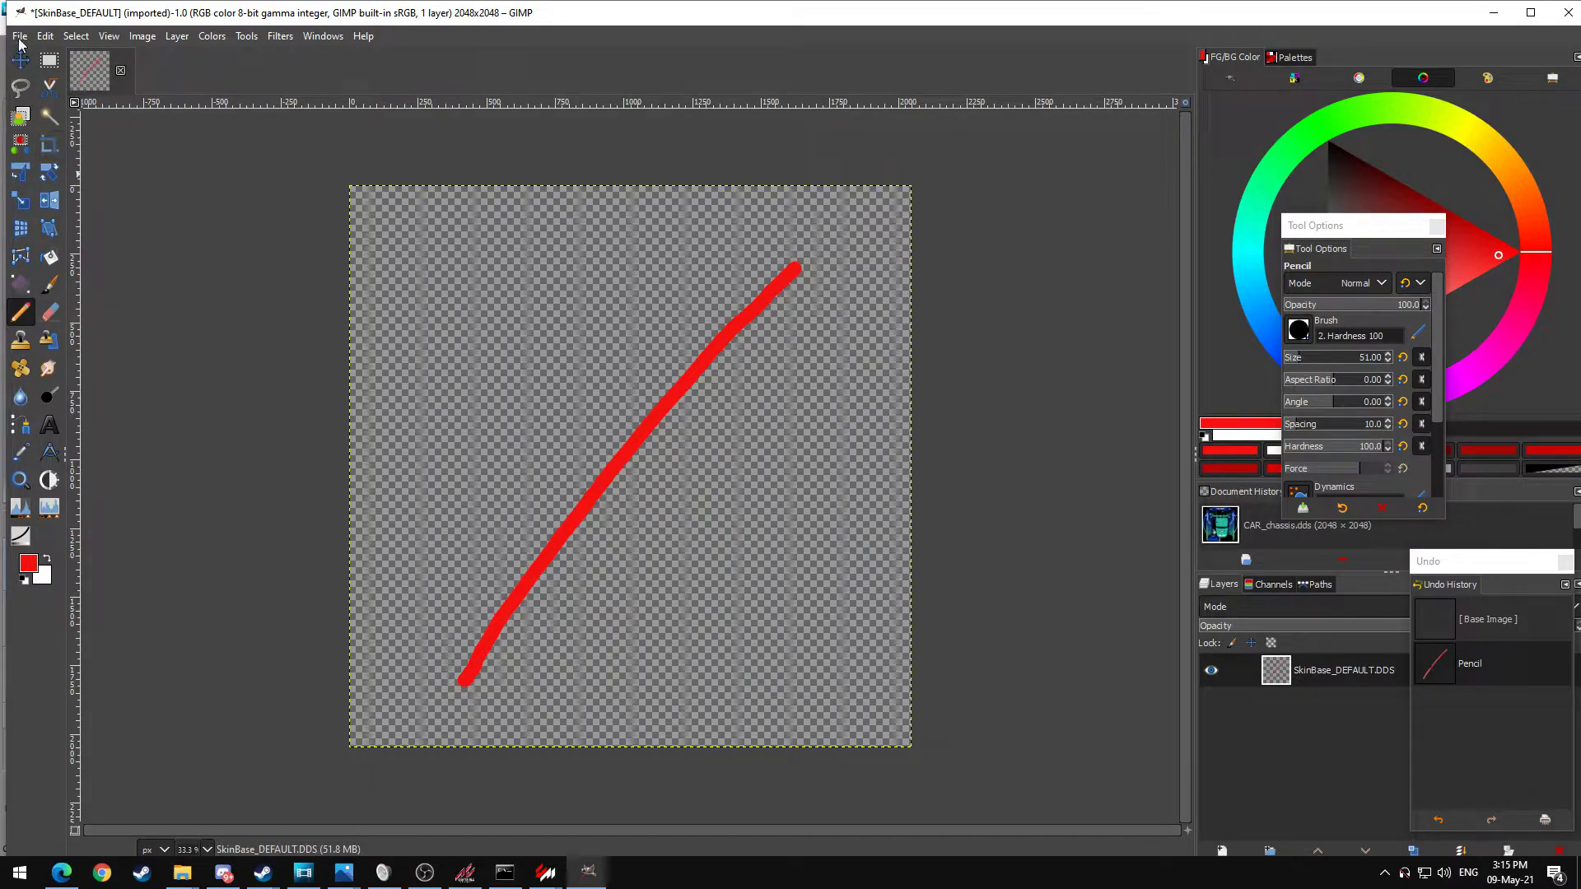
left_click(19, 36)
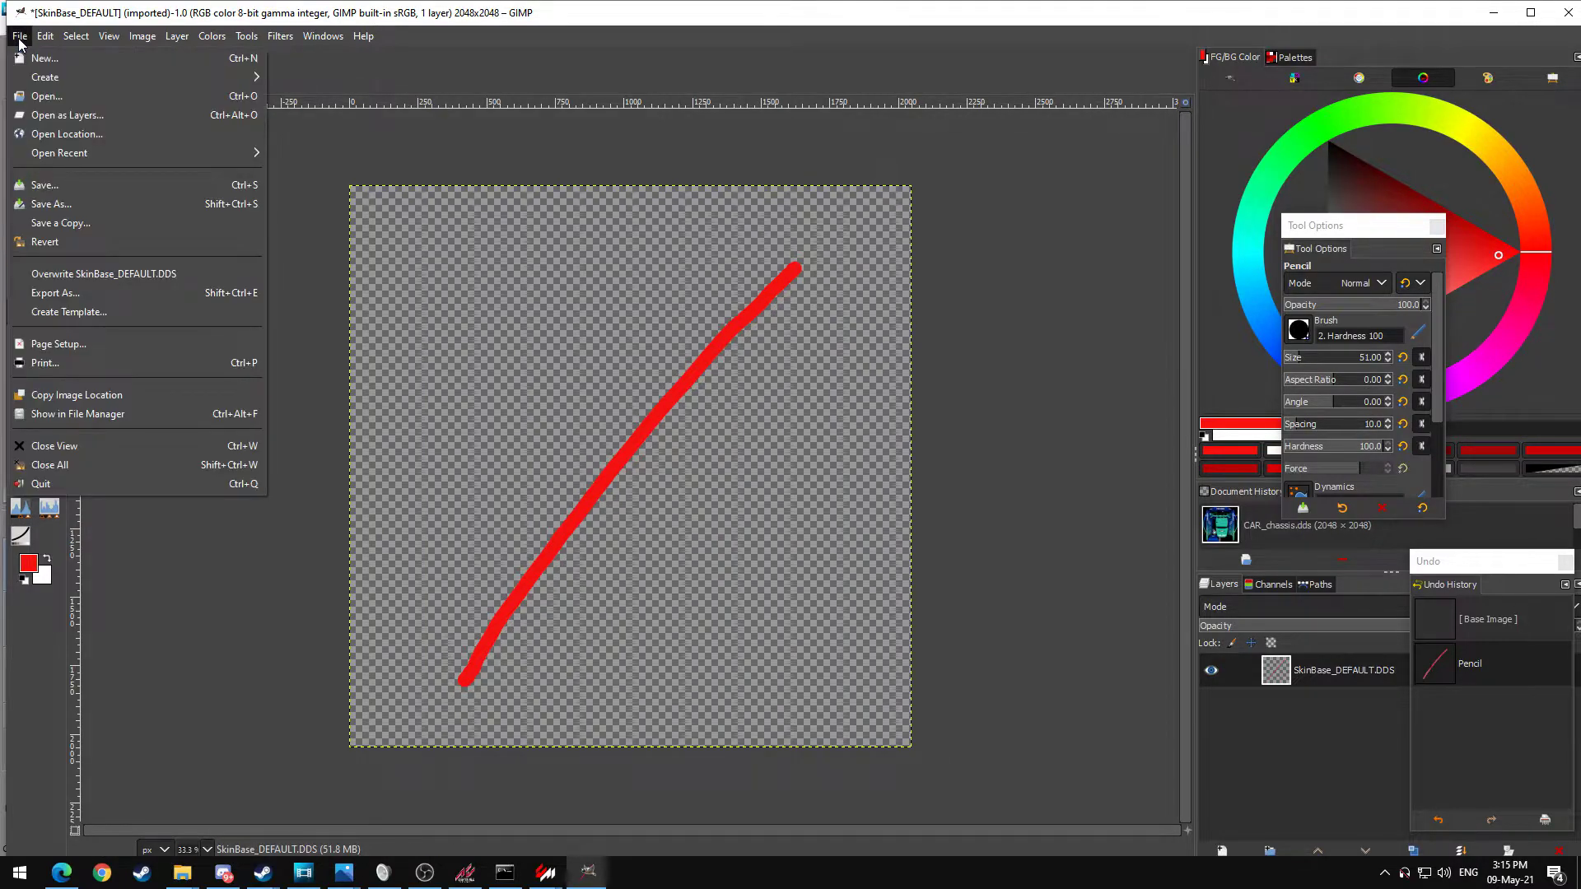
left_click(140, 291)
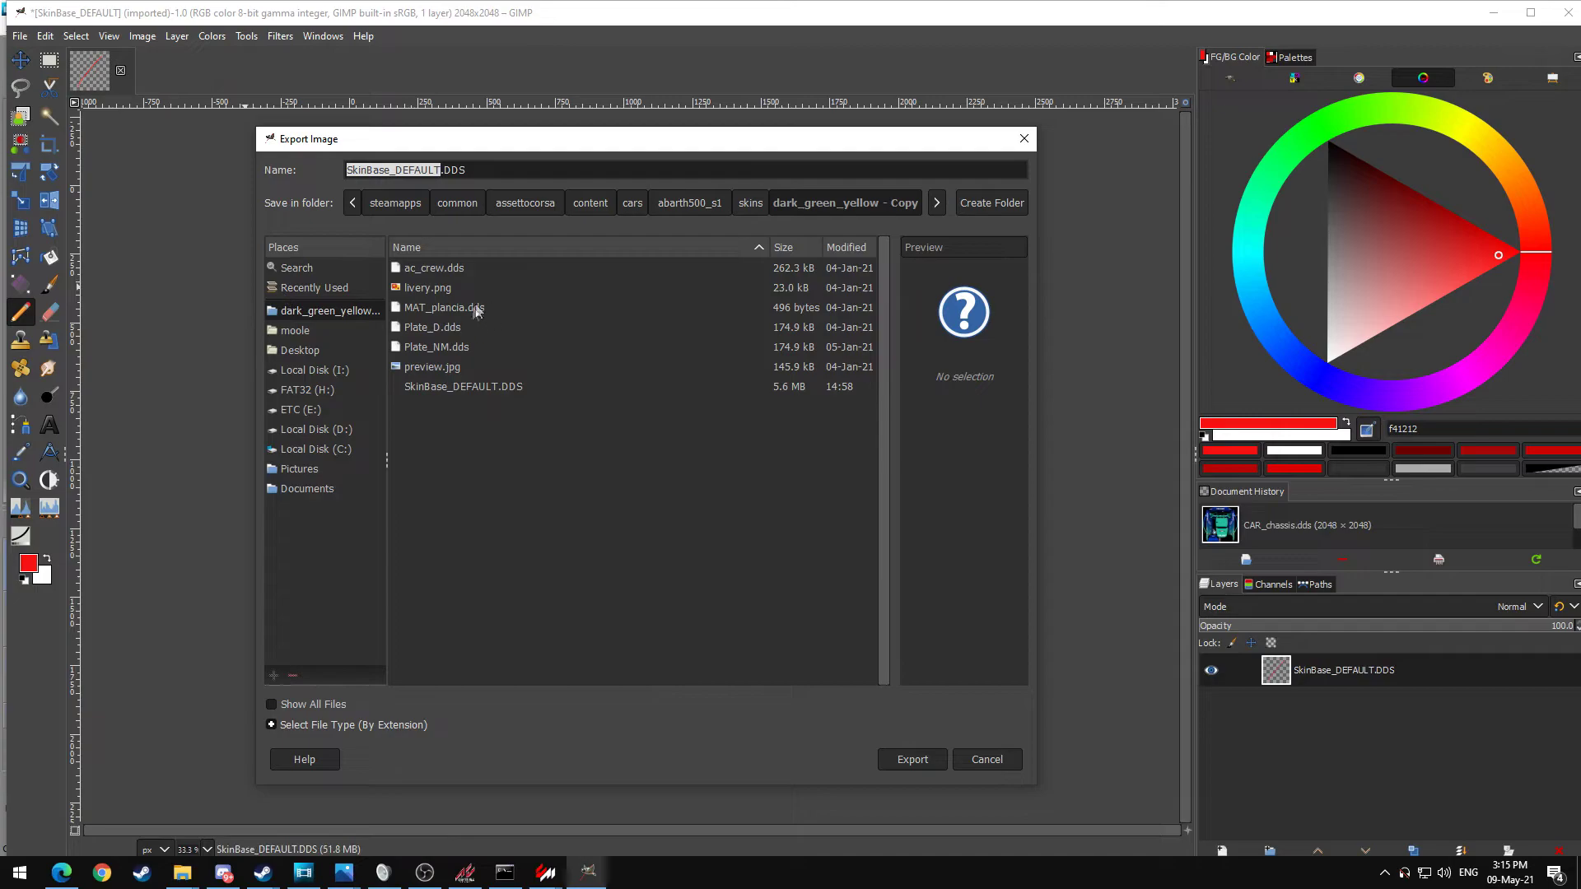
left_click(471, 386)
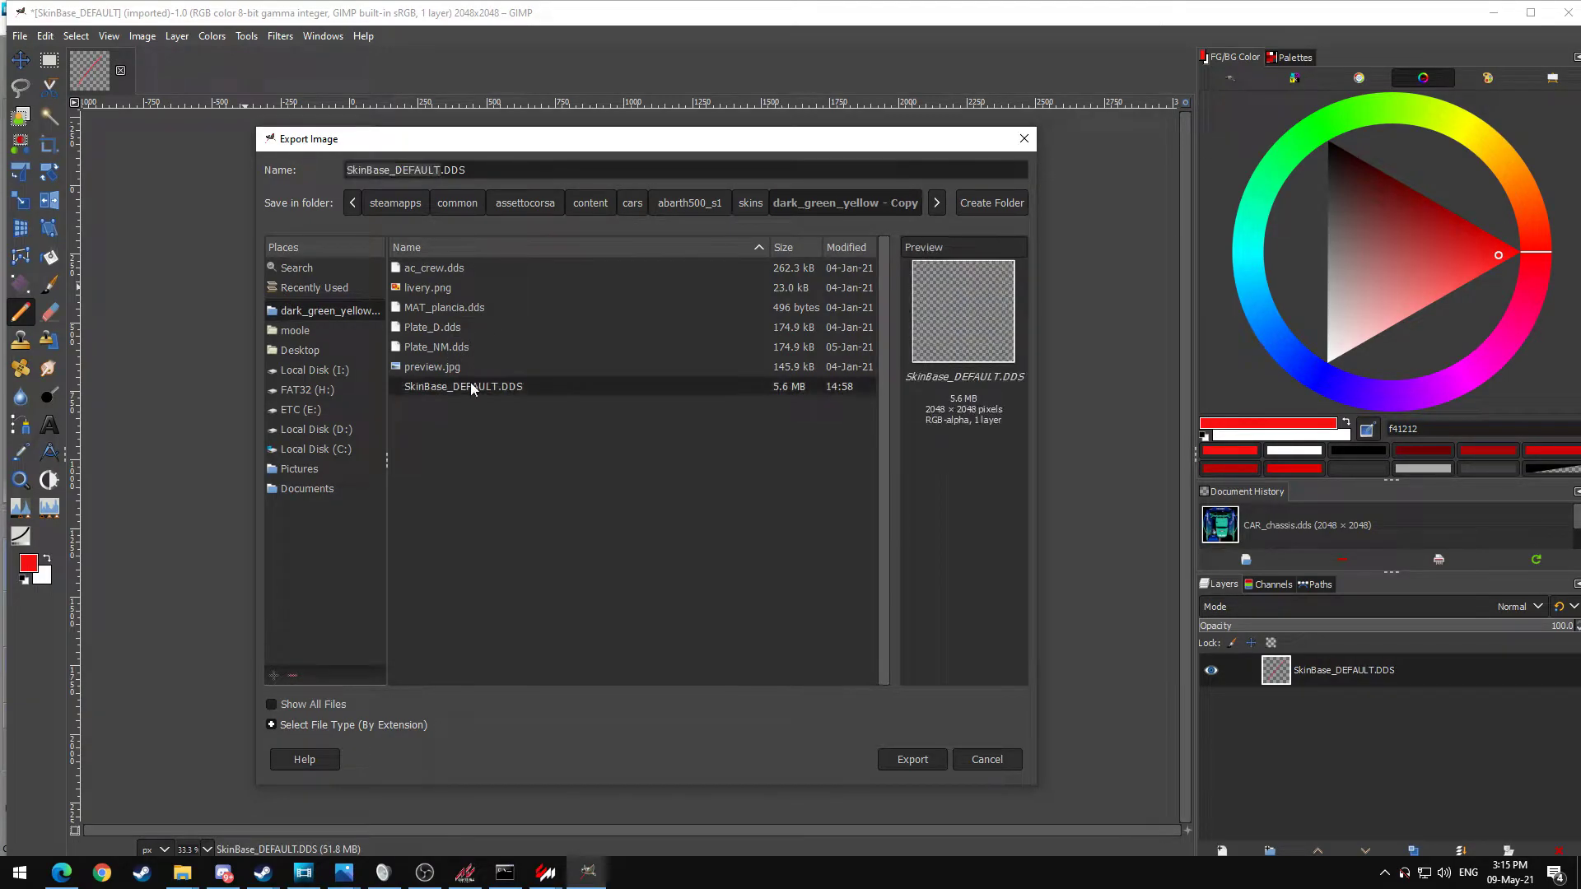
left_click(912, 762)
left_click(699, 540)
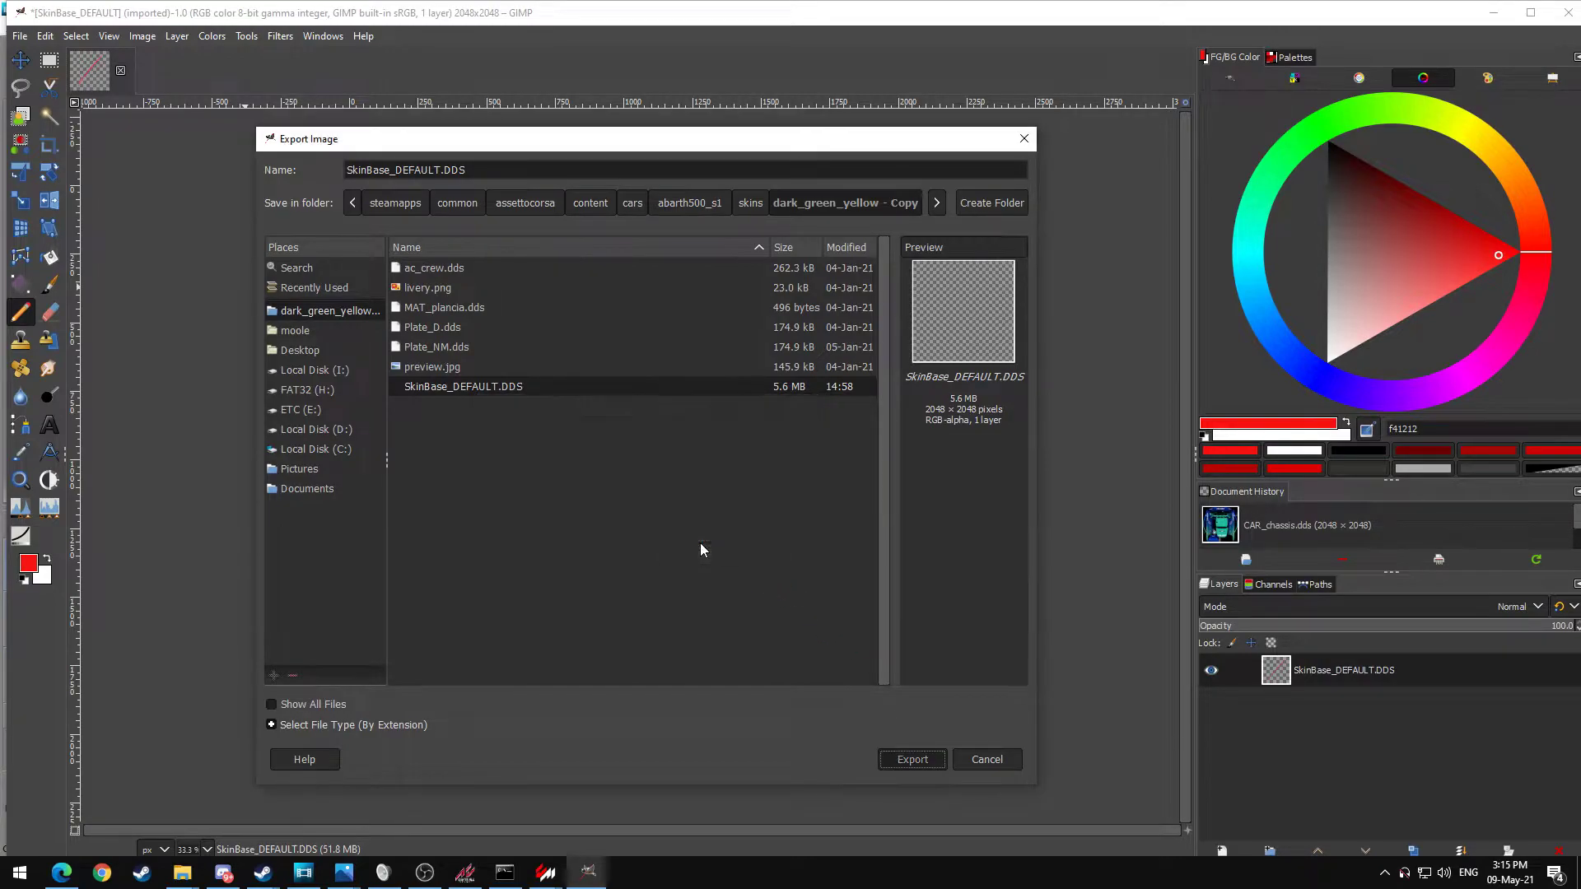
- Check the original texture's format in the showroom and export the DDS with BC3 / DXT5 compression and generated mipmaps
left_click(268, 102)
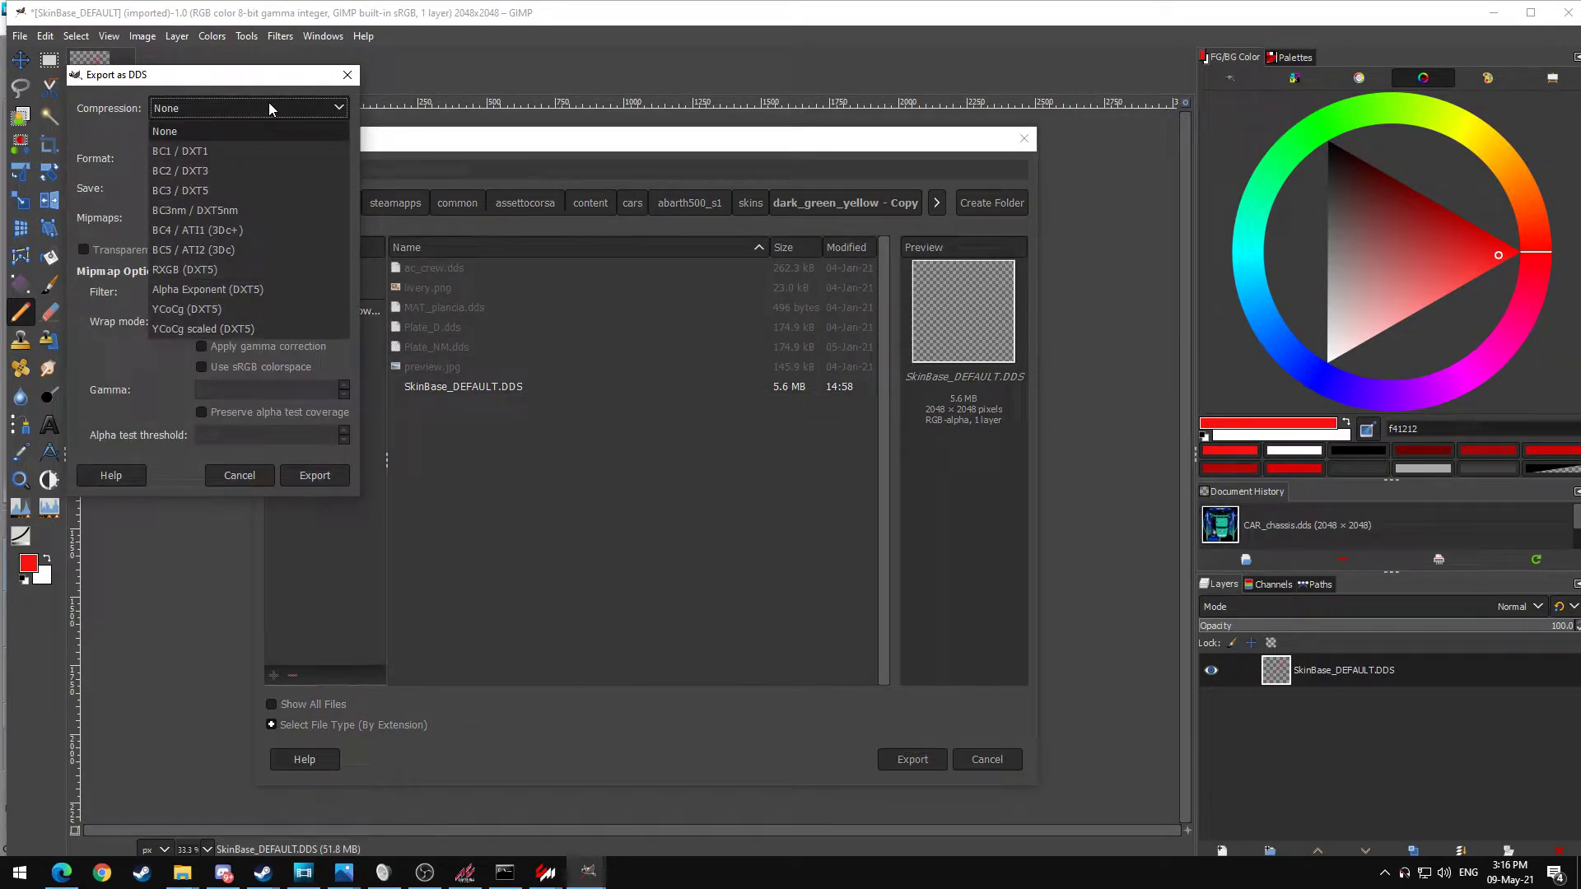
left_click(206, 194)
mouse_move(465, 873)
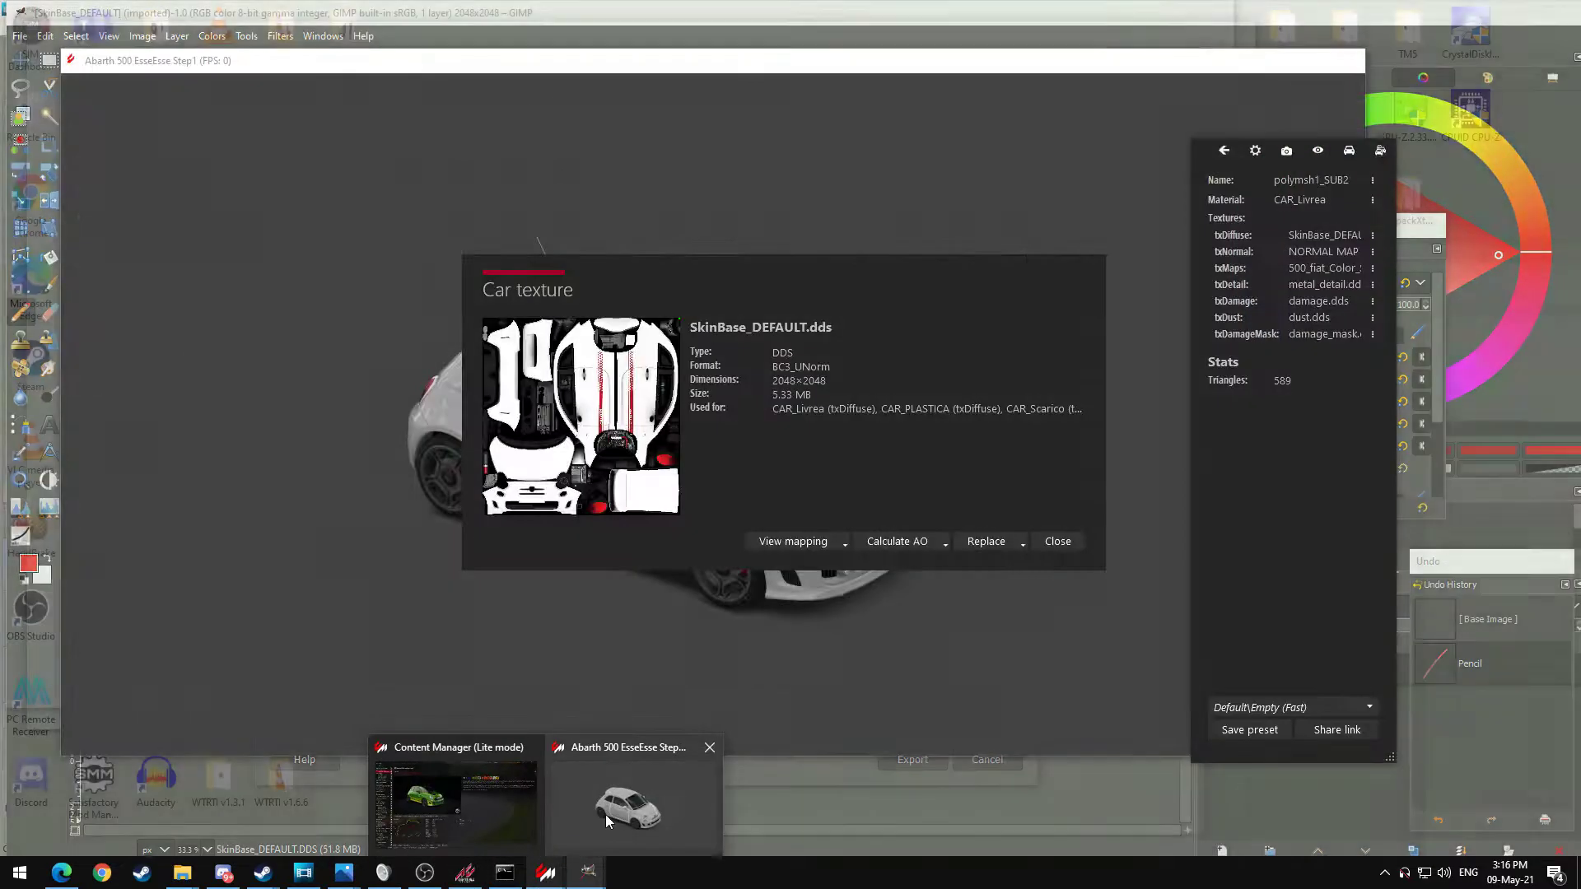
left_click(605, 814)
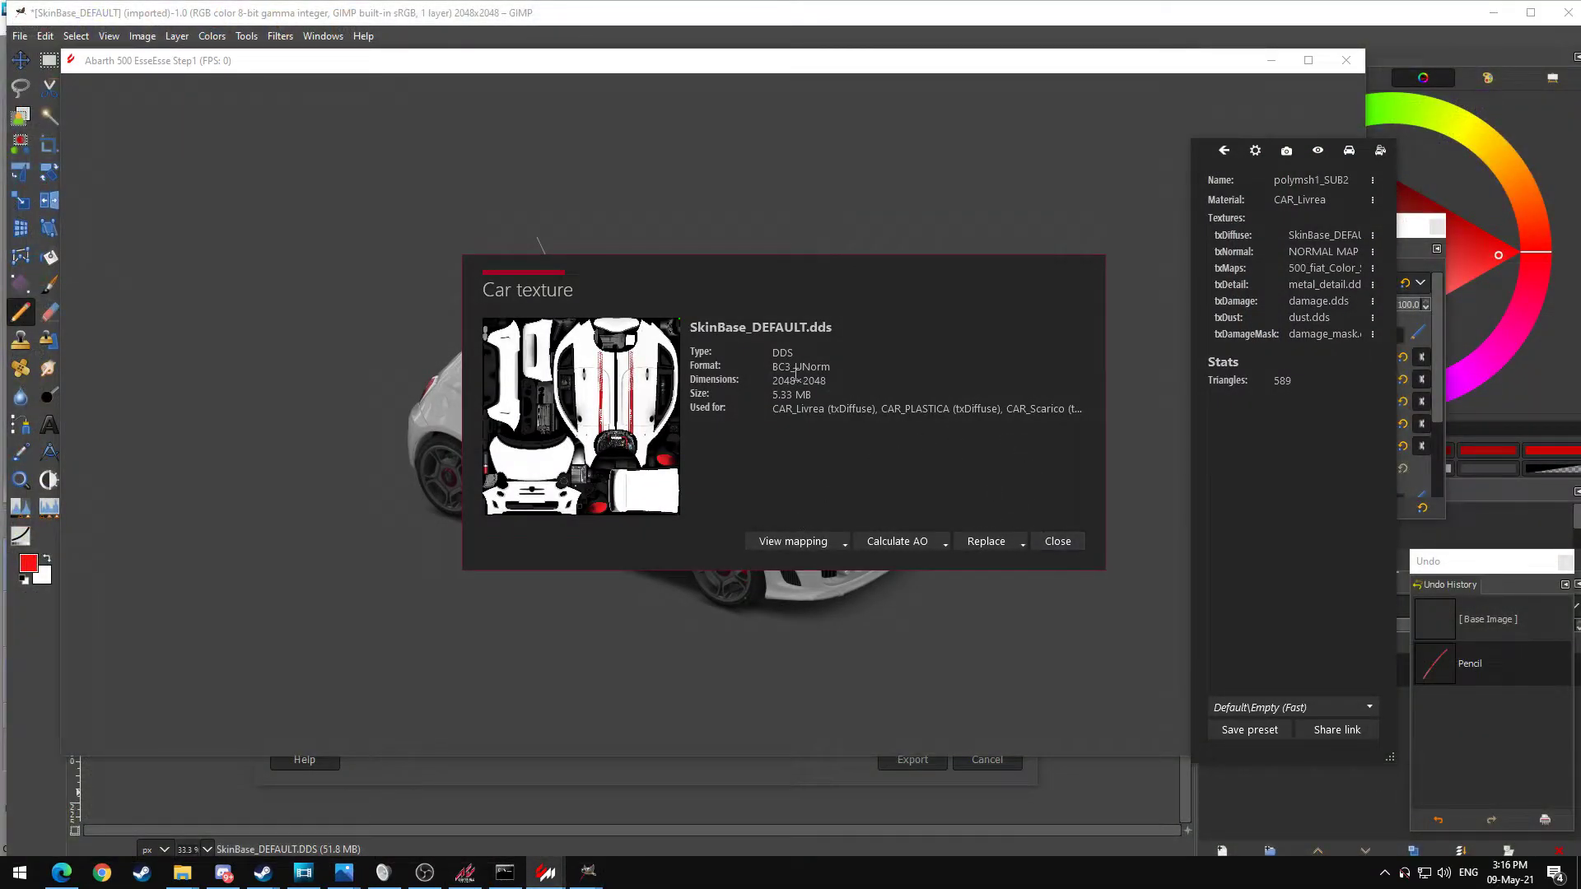
key("alt+Tab")
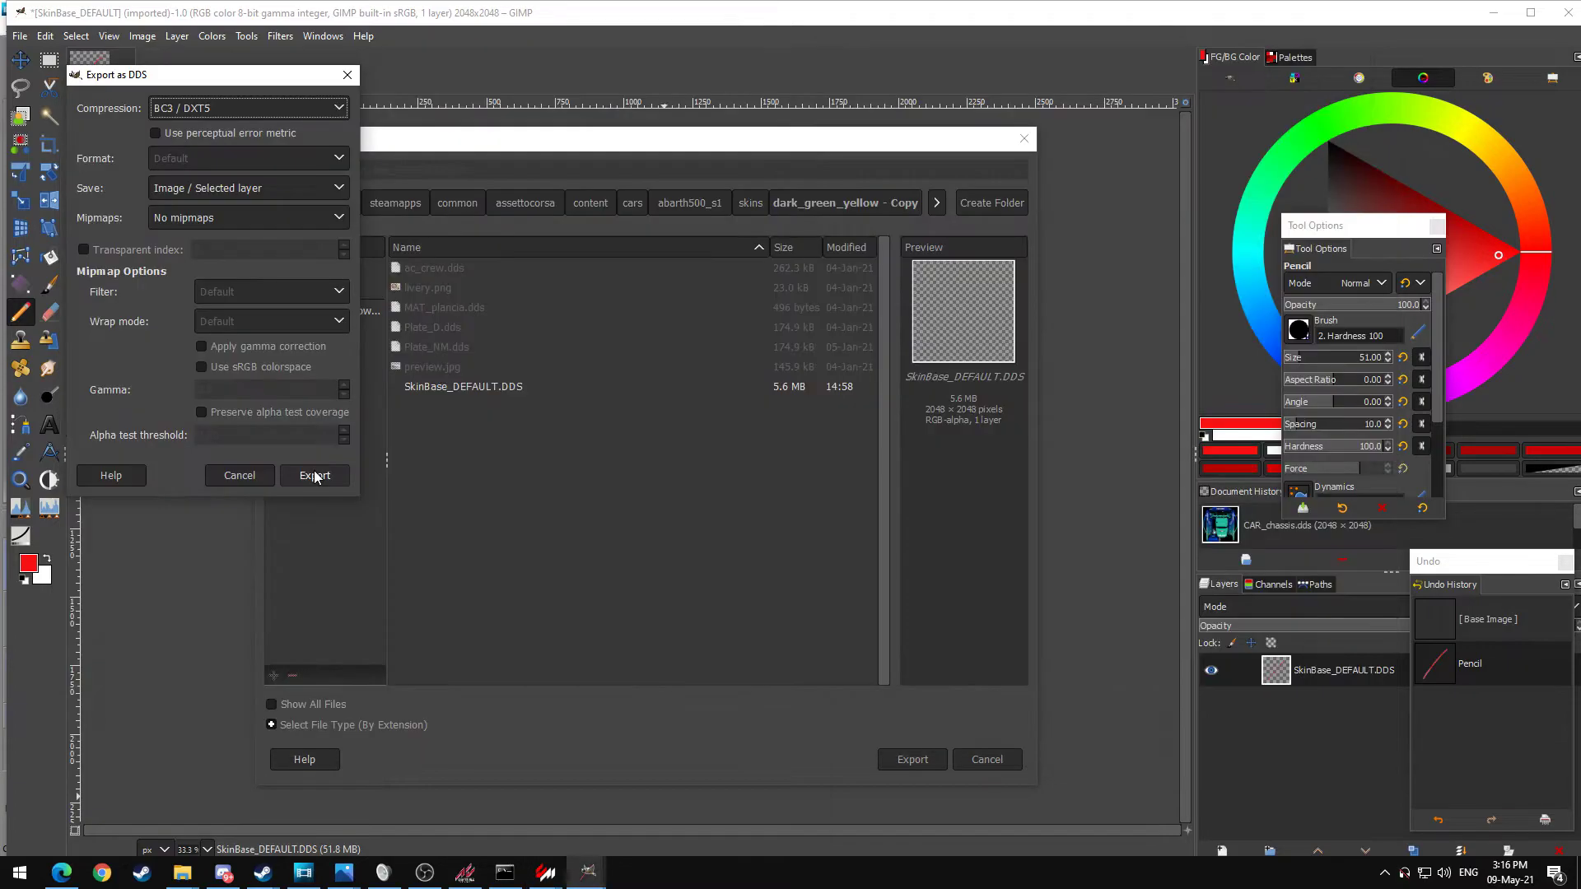
left_click(274, 214)
left_click(235, 269)
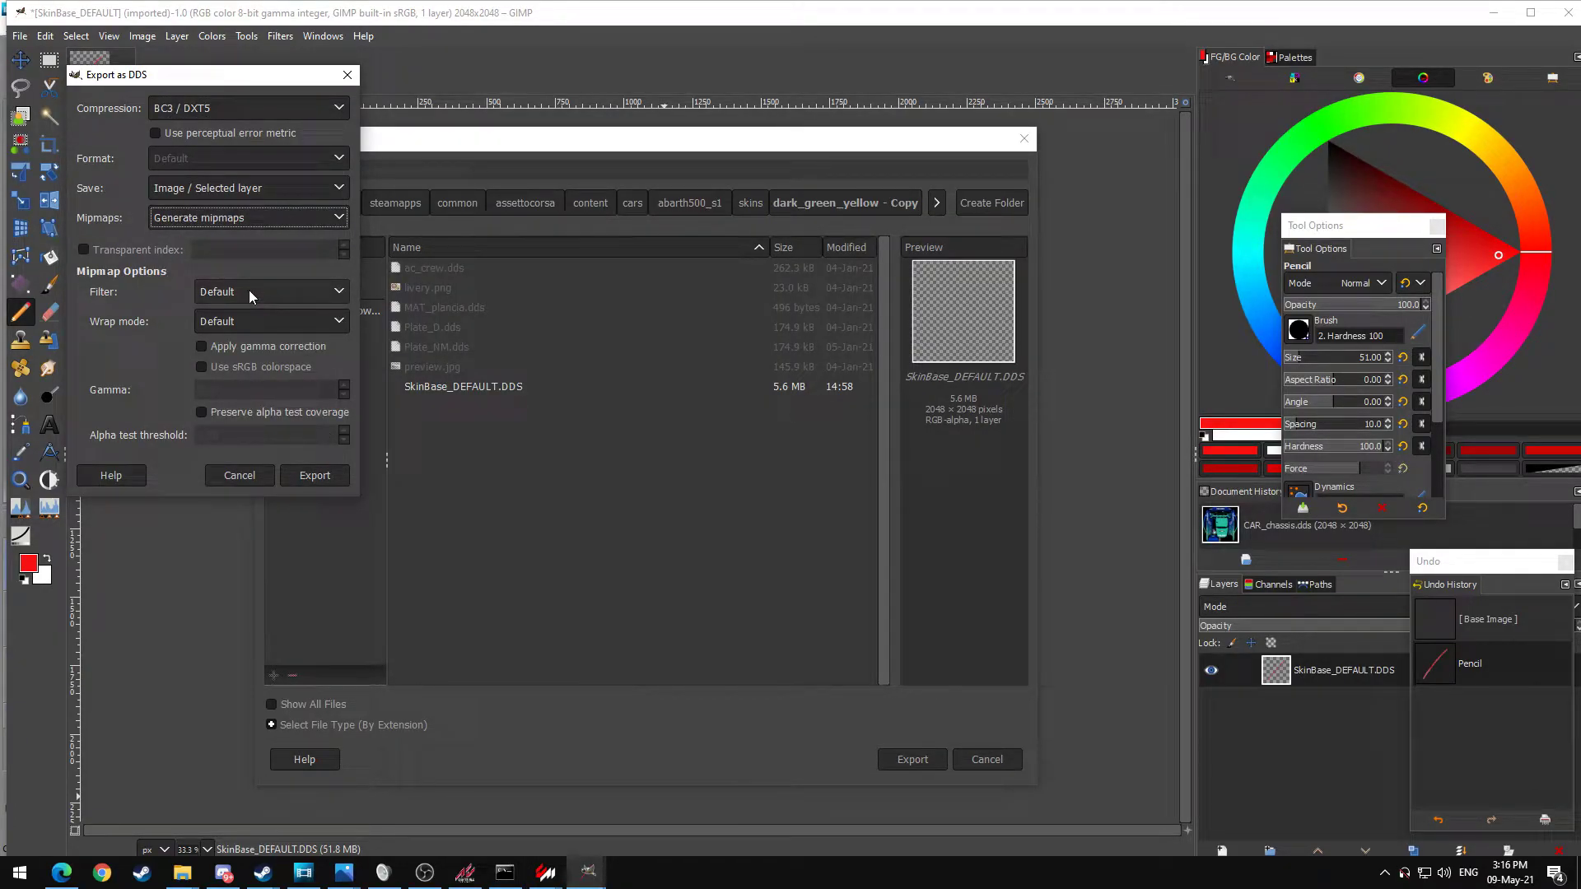
left_click(315, 476)
- Switch to the showroom, close the car texture details and examine the exported stroke on the car
key("alt+Tab")
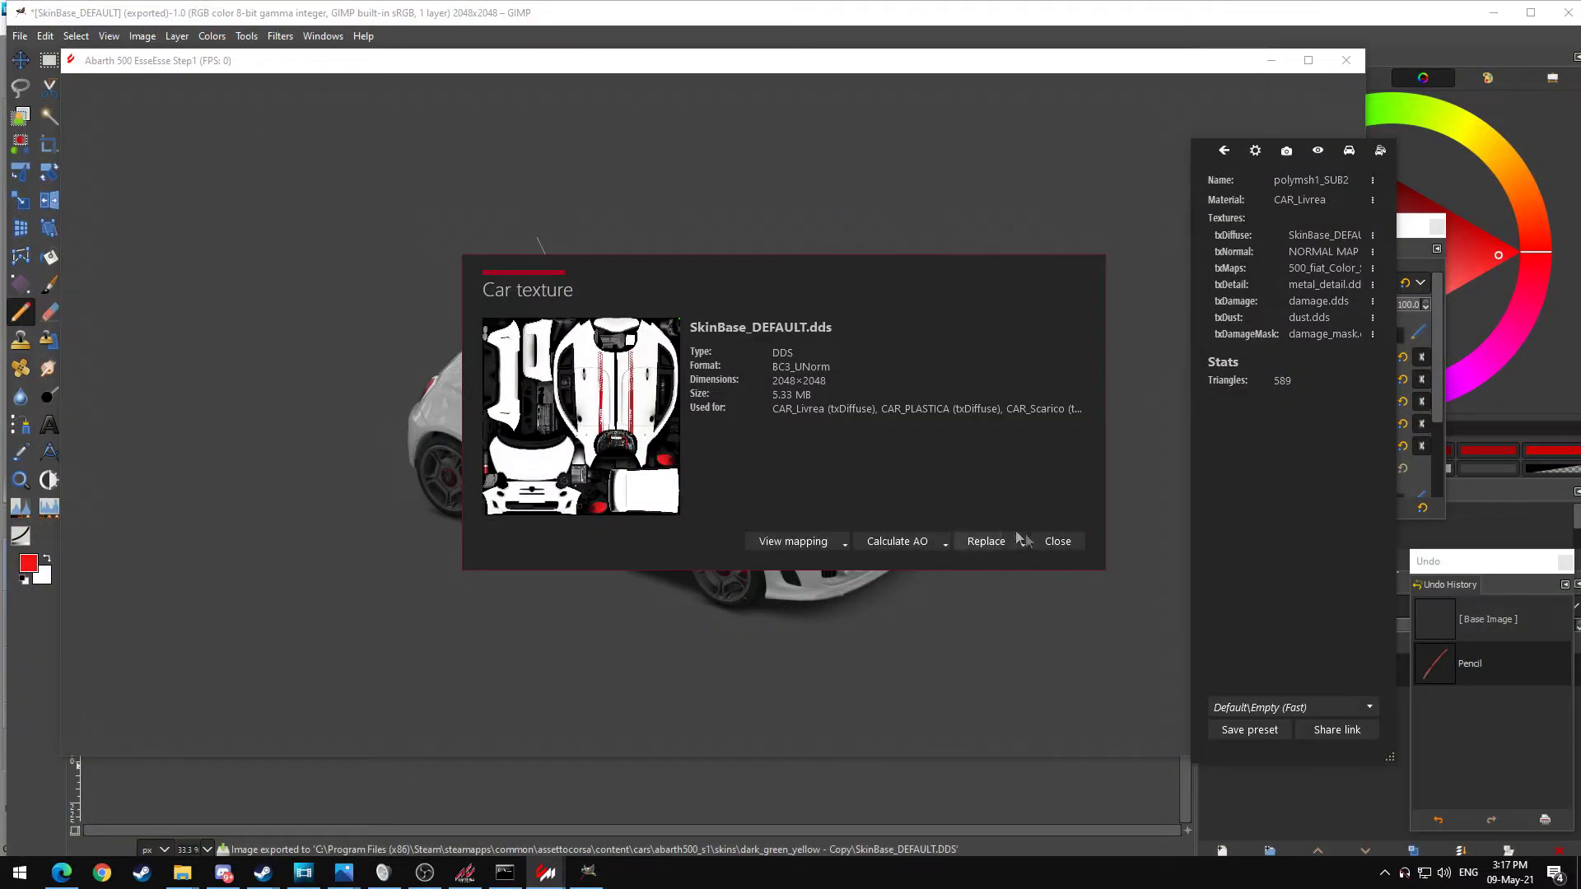
left_click(1081, 544)
left_click_drag(1082, 544, 610, 695)
left_click(610, 694)
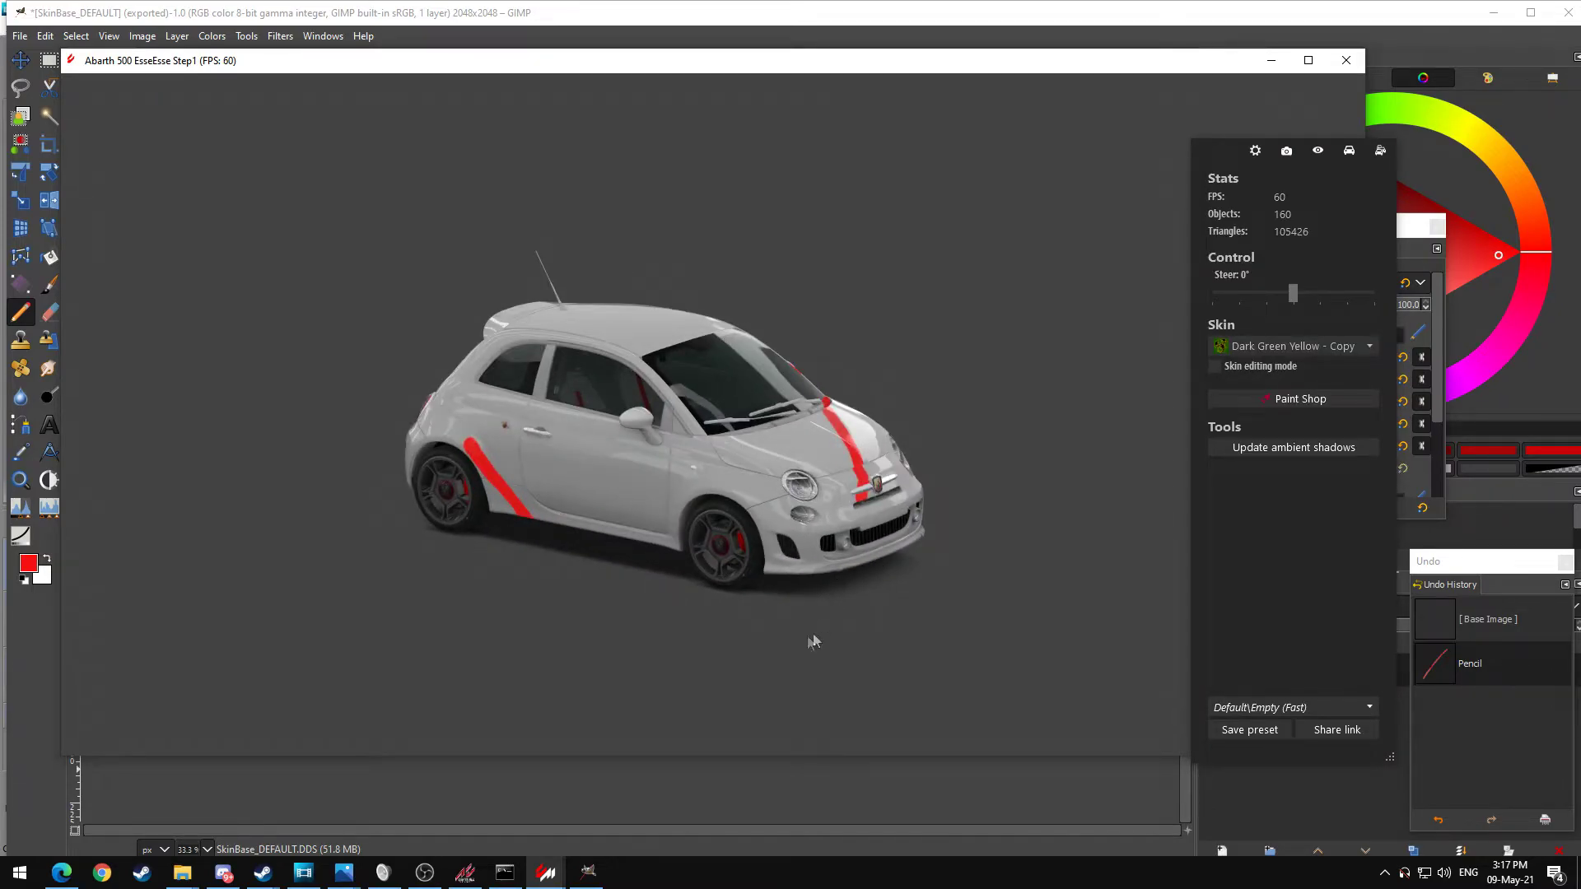
- Return to GIMP and undo the red pencil stroke
left_click(580, 10)
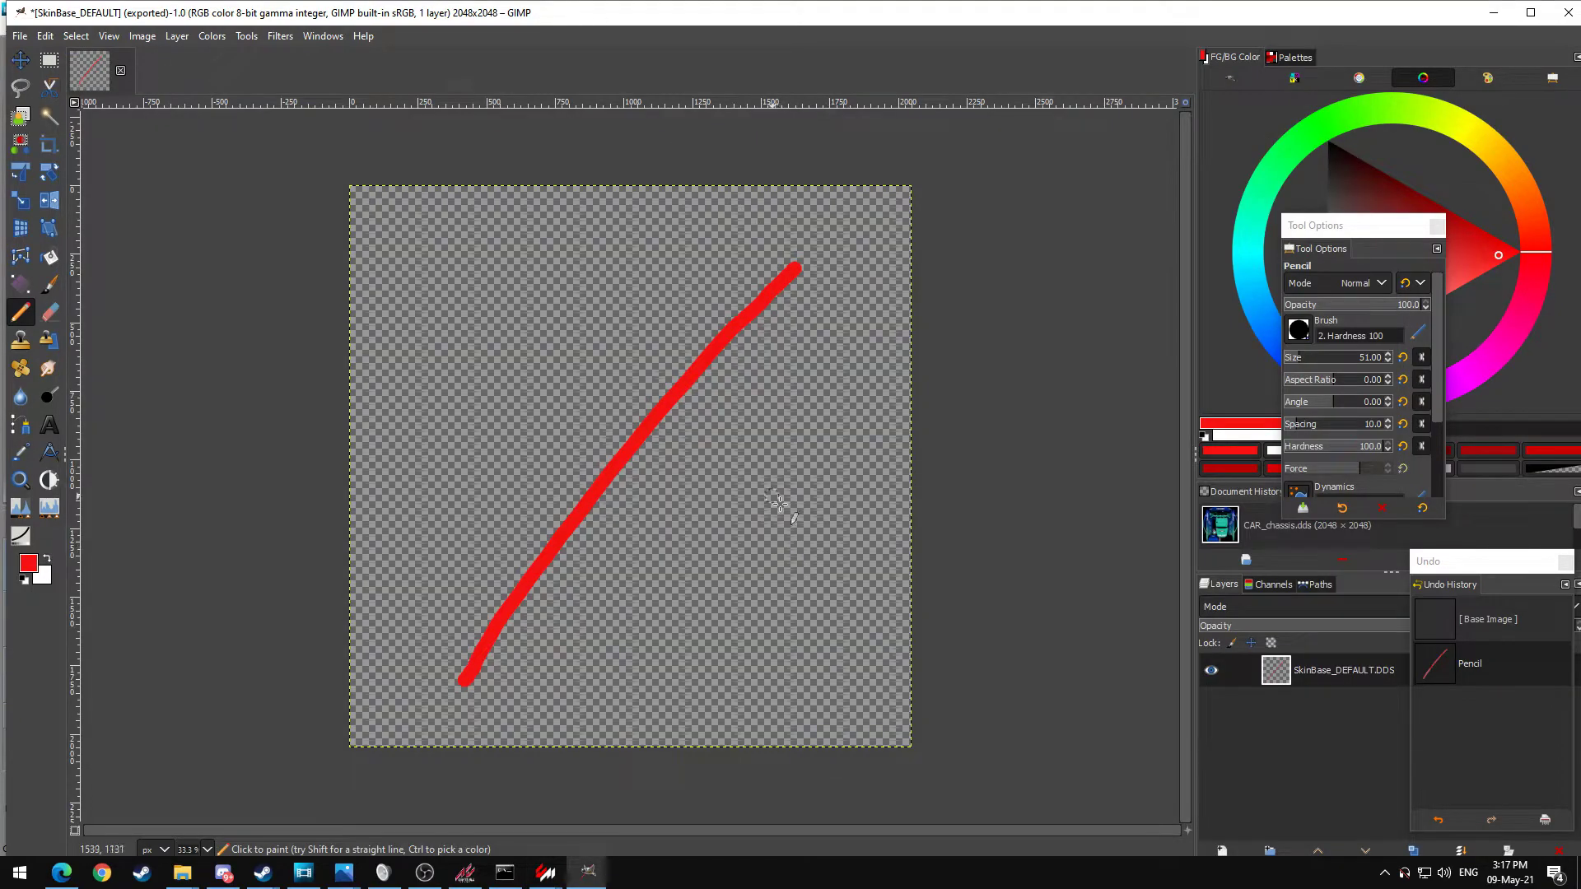
key("ctrl+z")
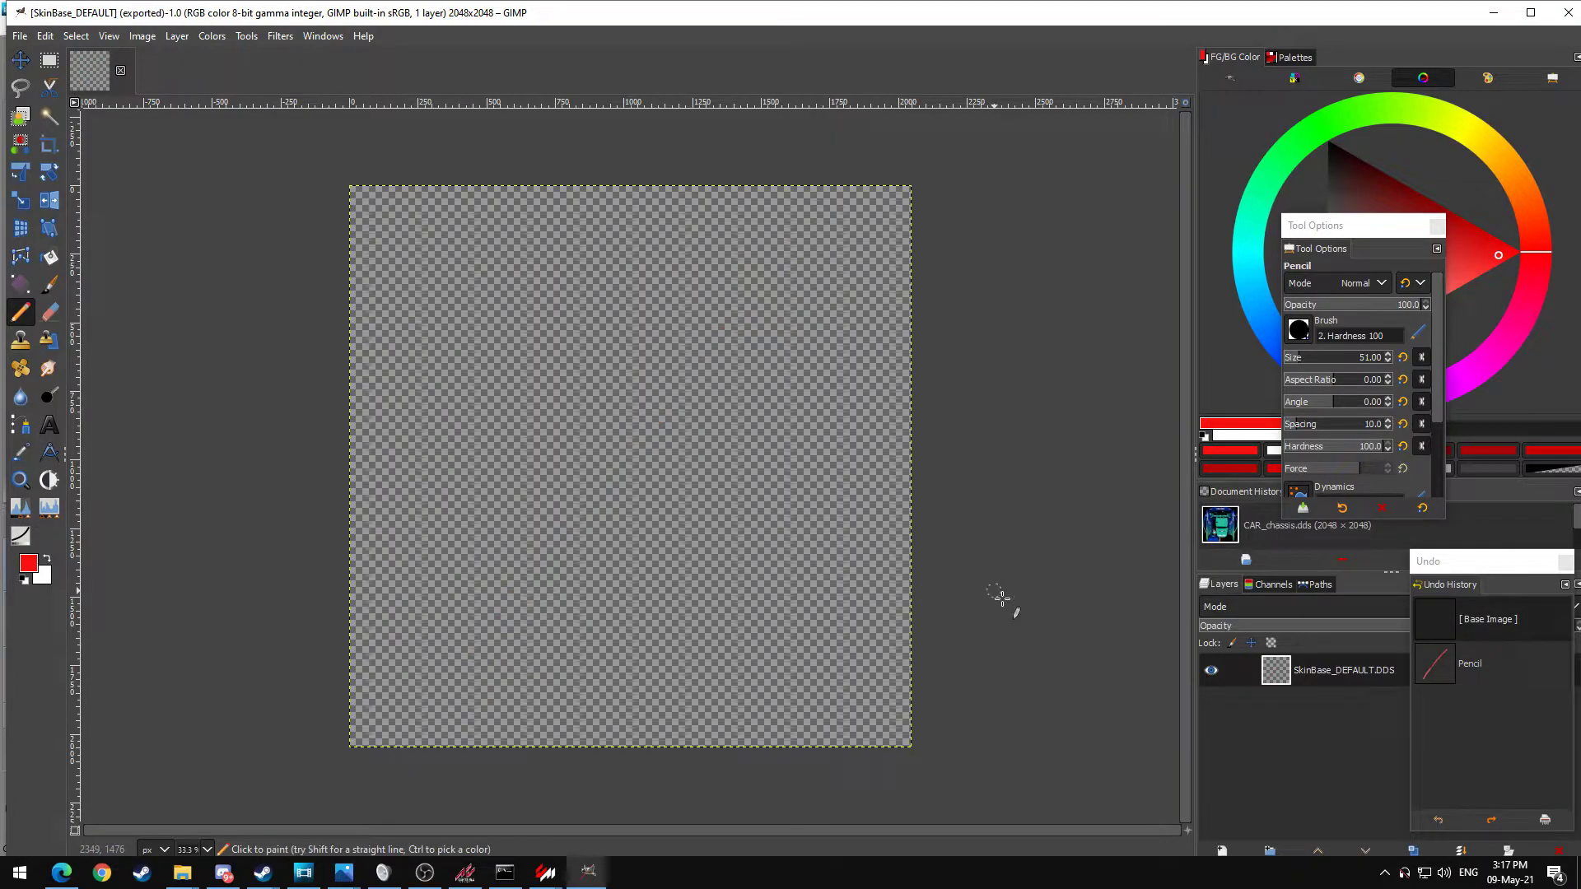
key("alt+Tab")
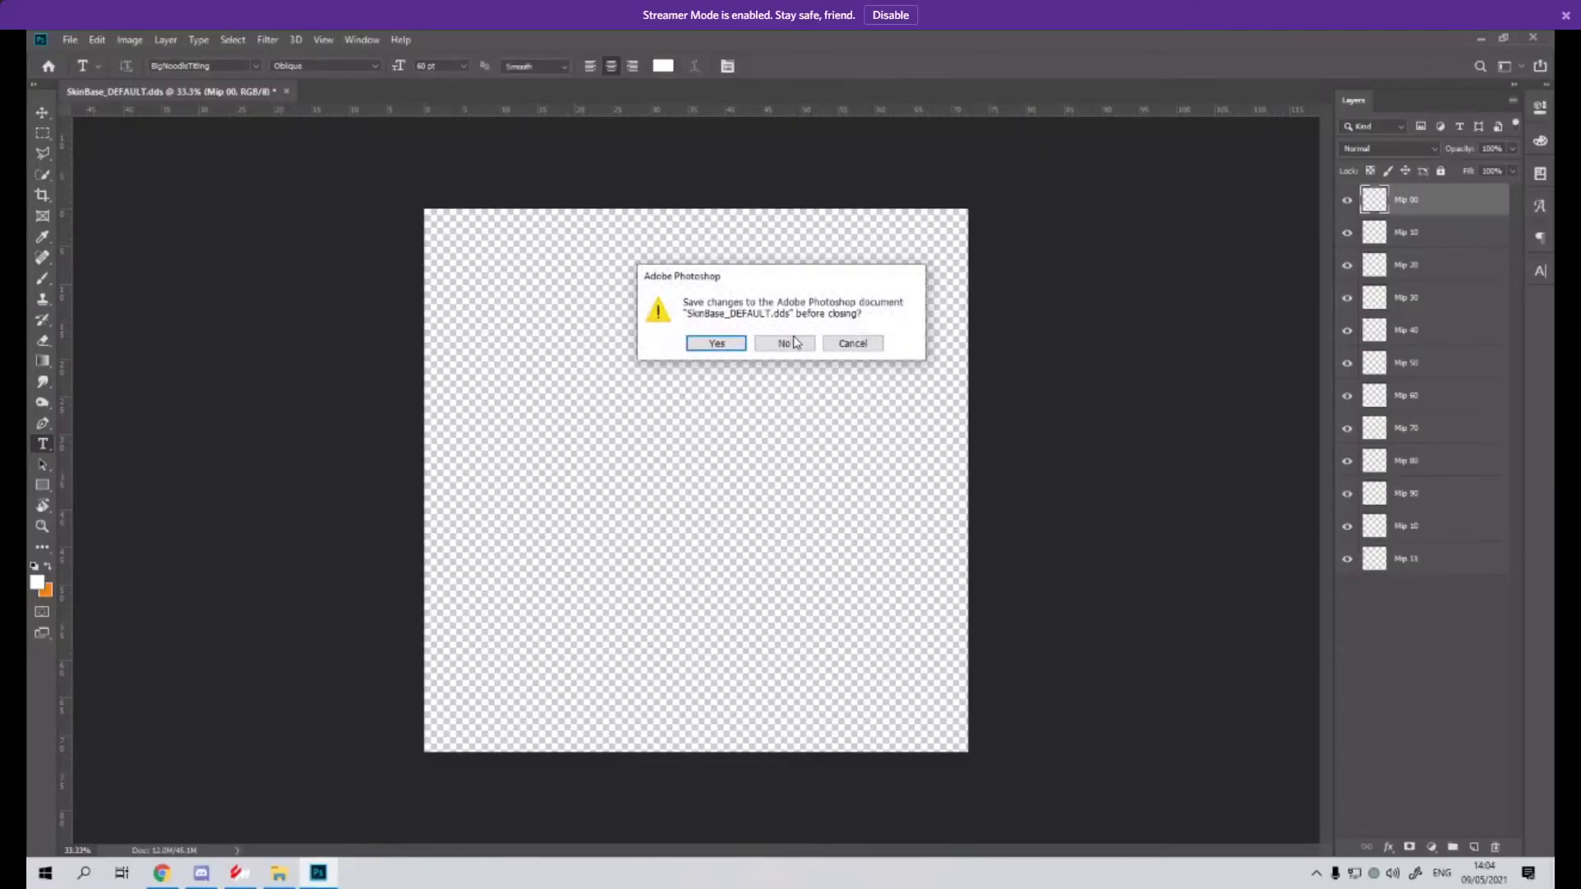
- In Photoshop, close SkinBase_DEFAULT.dds without saving, reopen it with mipmap loading turned off and select the Rectangular Marquee tool
left_click(784, 343)
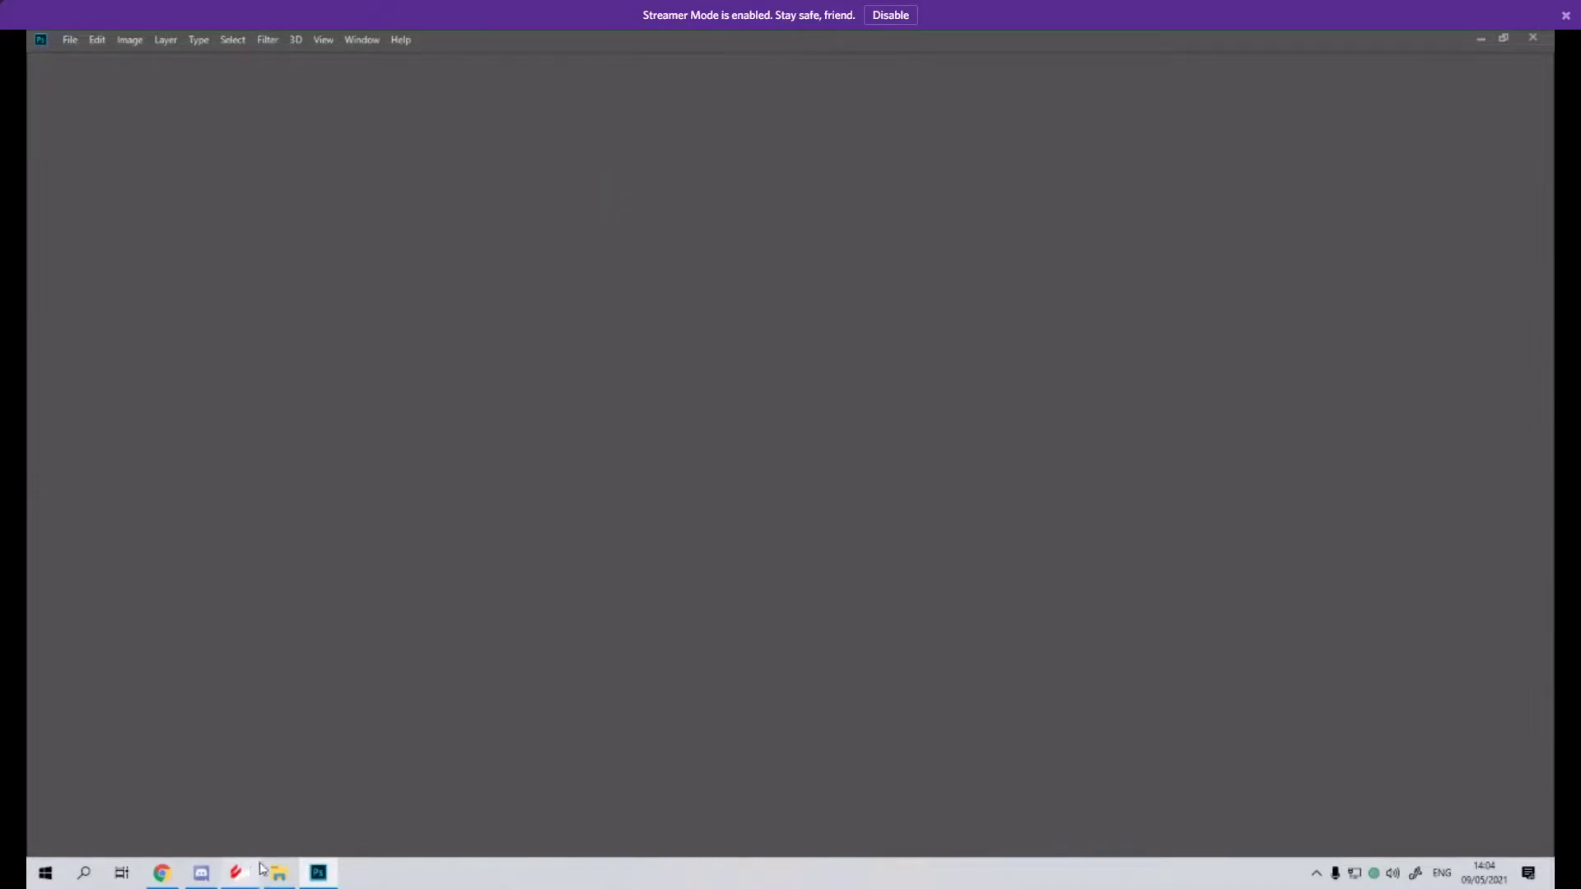
left_click(278, 872)
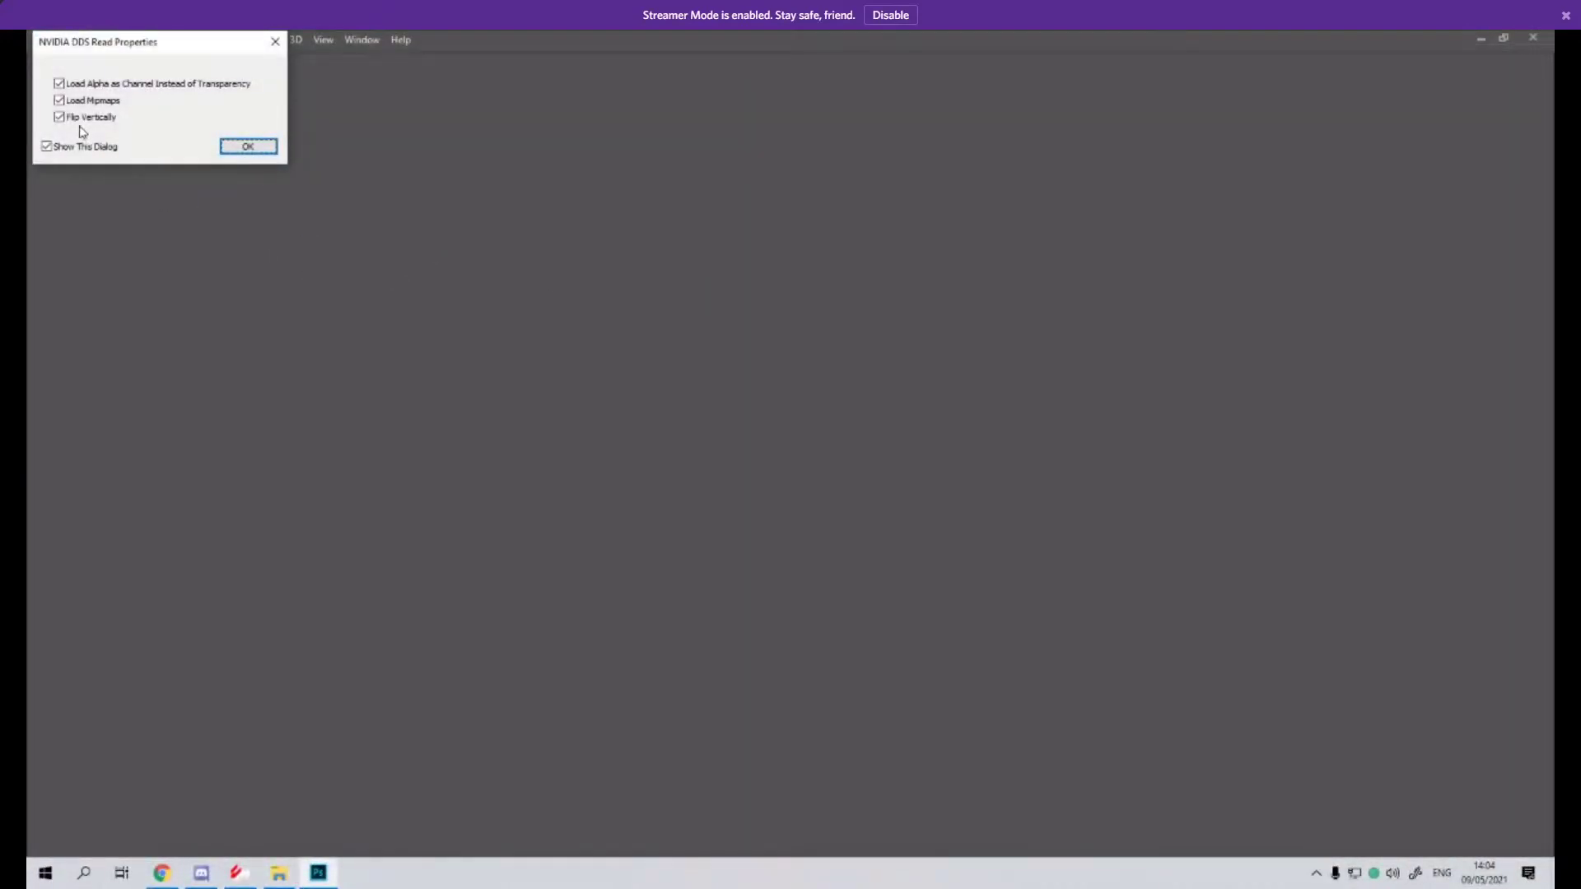
left_click(85, 119)
left_click(86, 120)
left_click(95, 100)
left_click(260, 145)
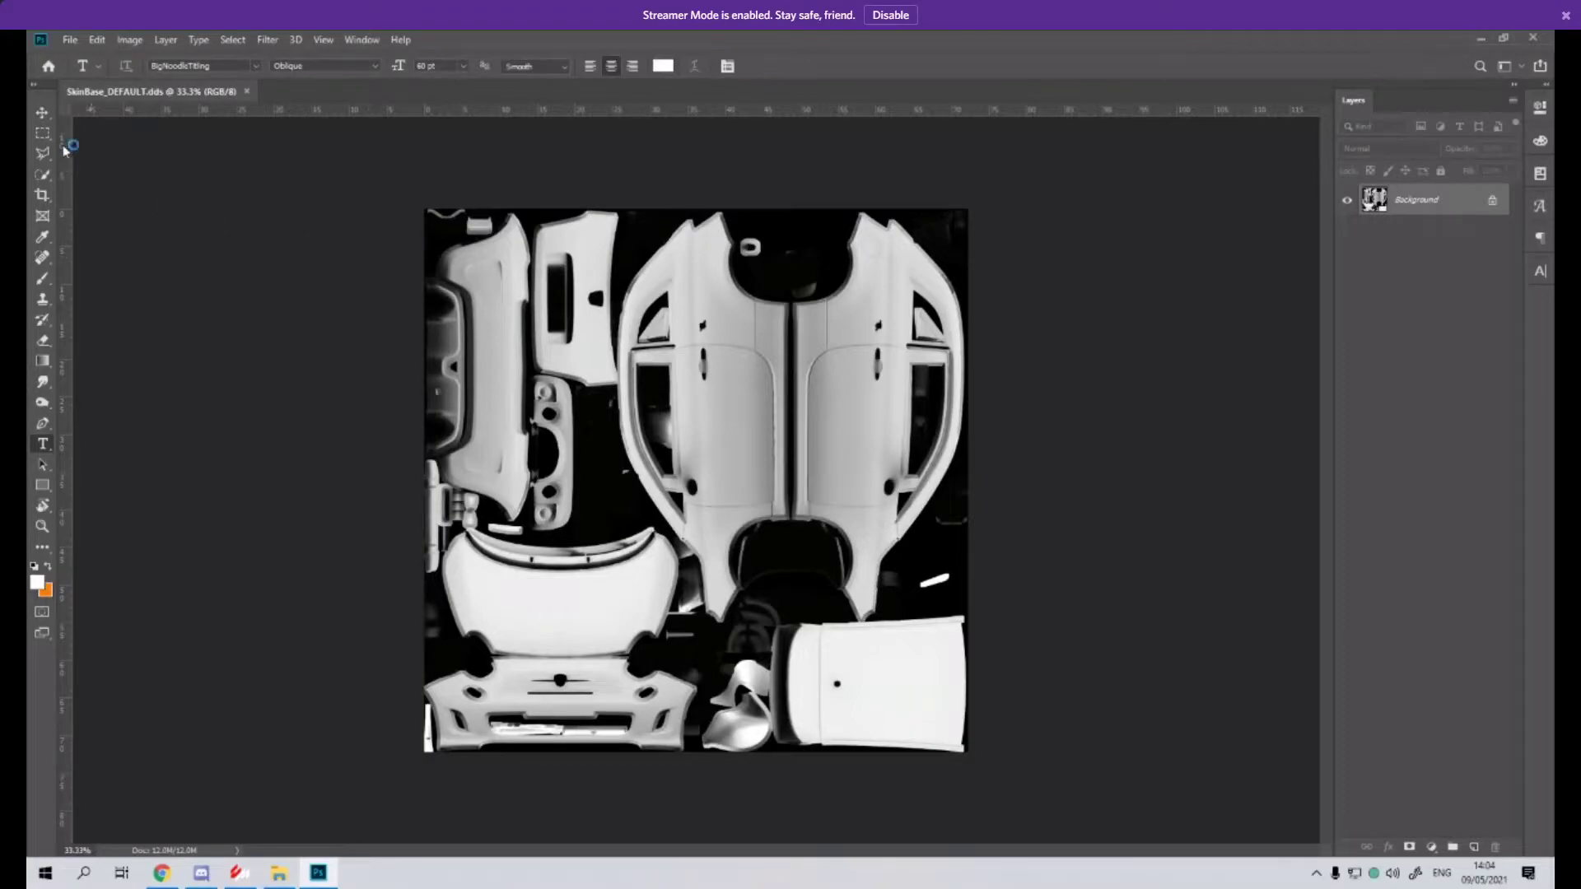
left_click(43, 132)
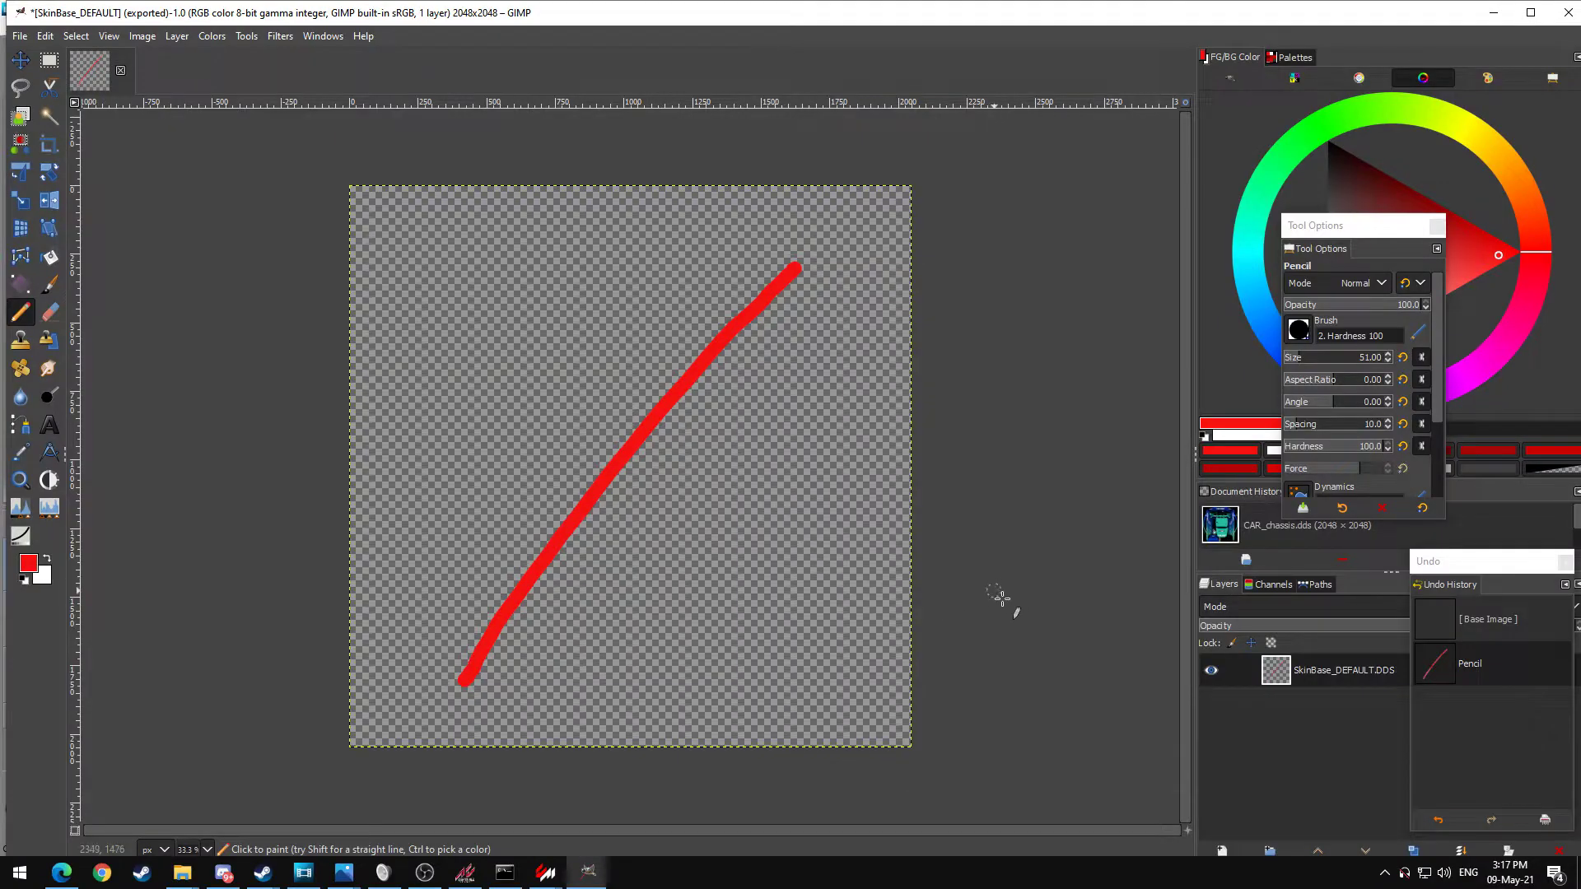
- Clear the red stroke in GIMP and display the UV mapping of the door's SkinBase_DEFAULT.dds texture in the showroom
key("ctrl+z")
key("alt+Tab")
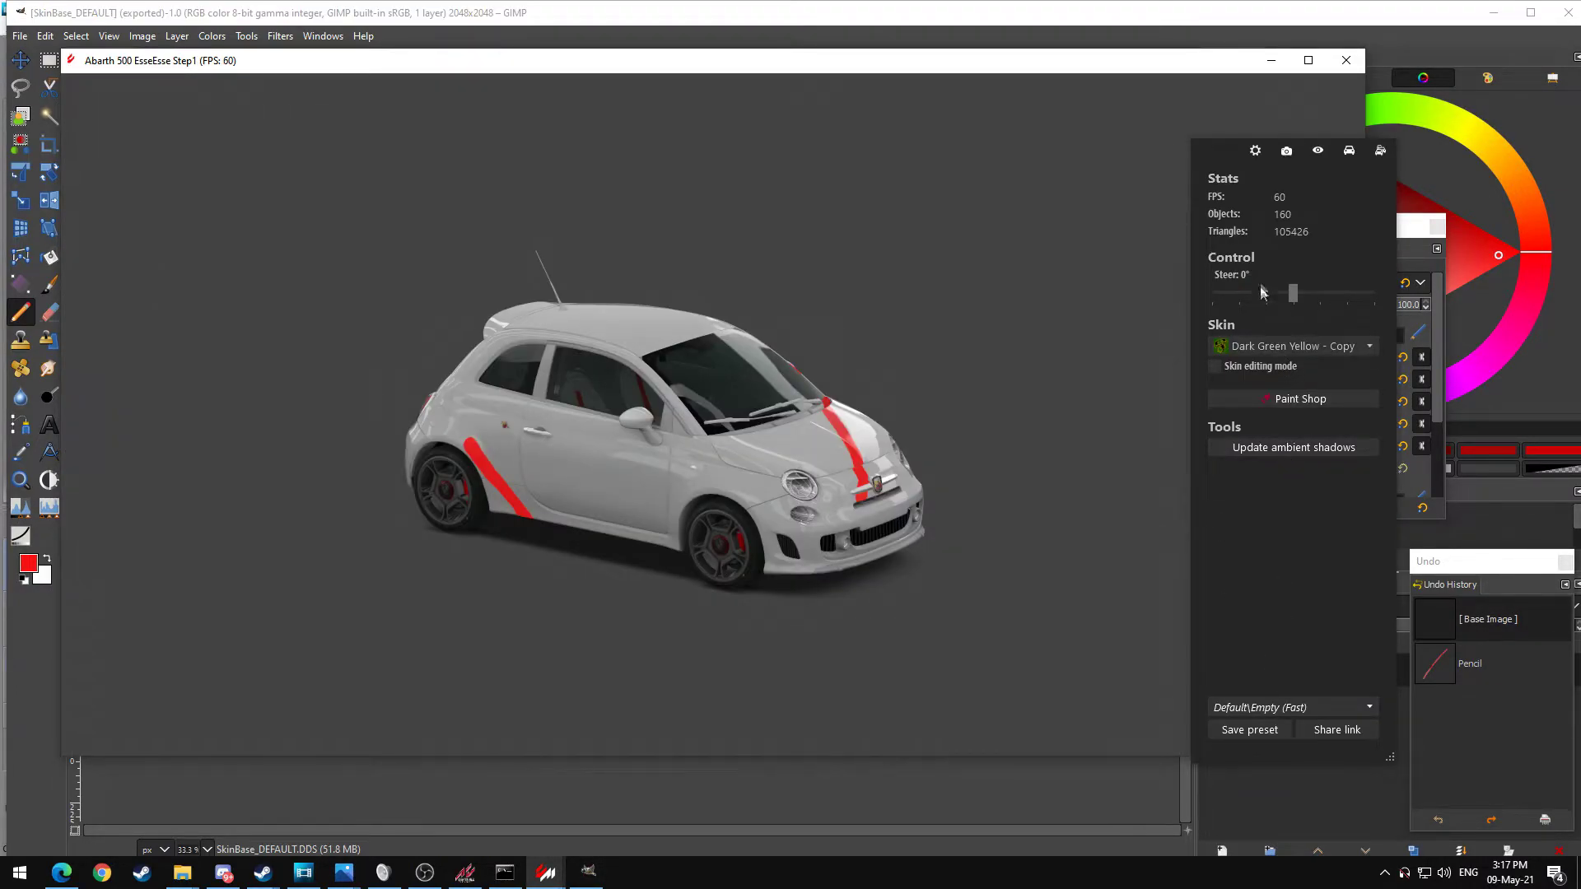
left_click(661, 474)
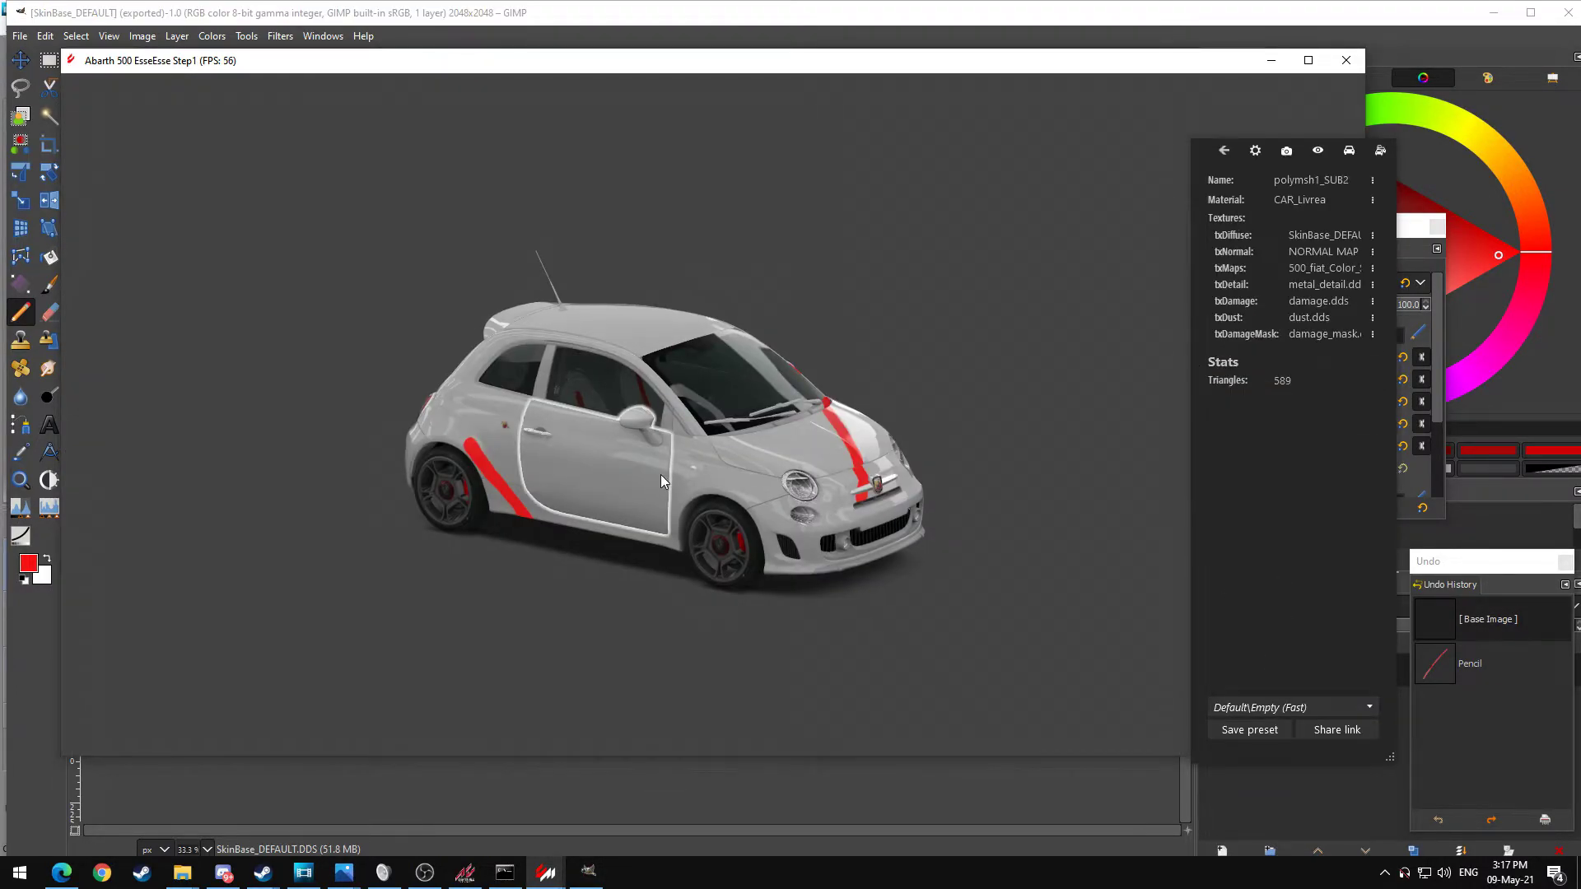
left_click(1374, 234)
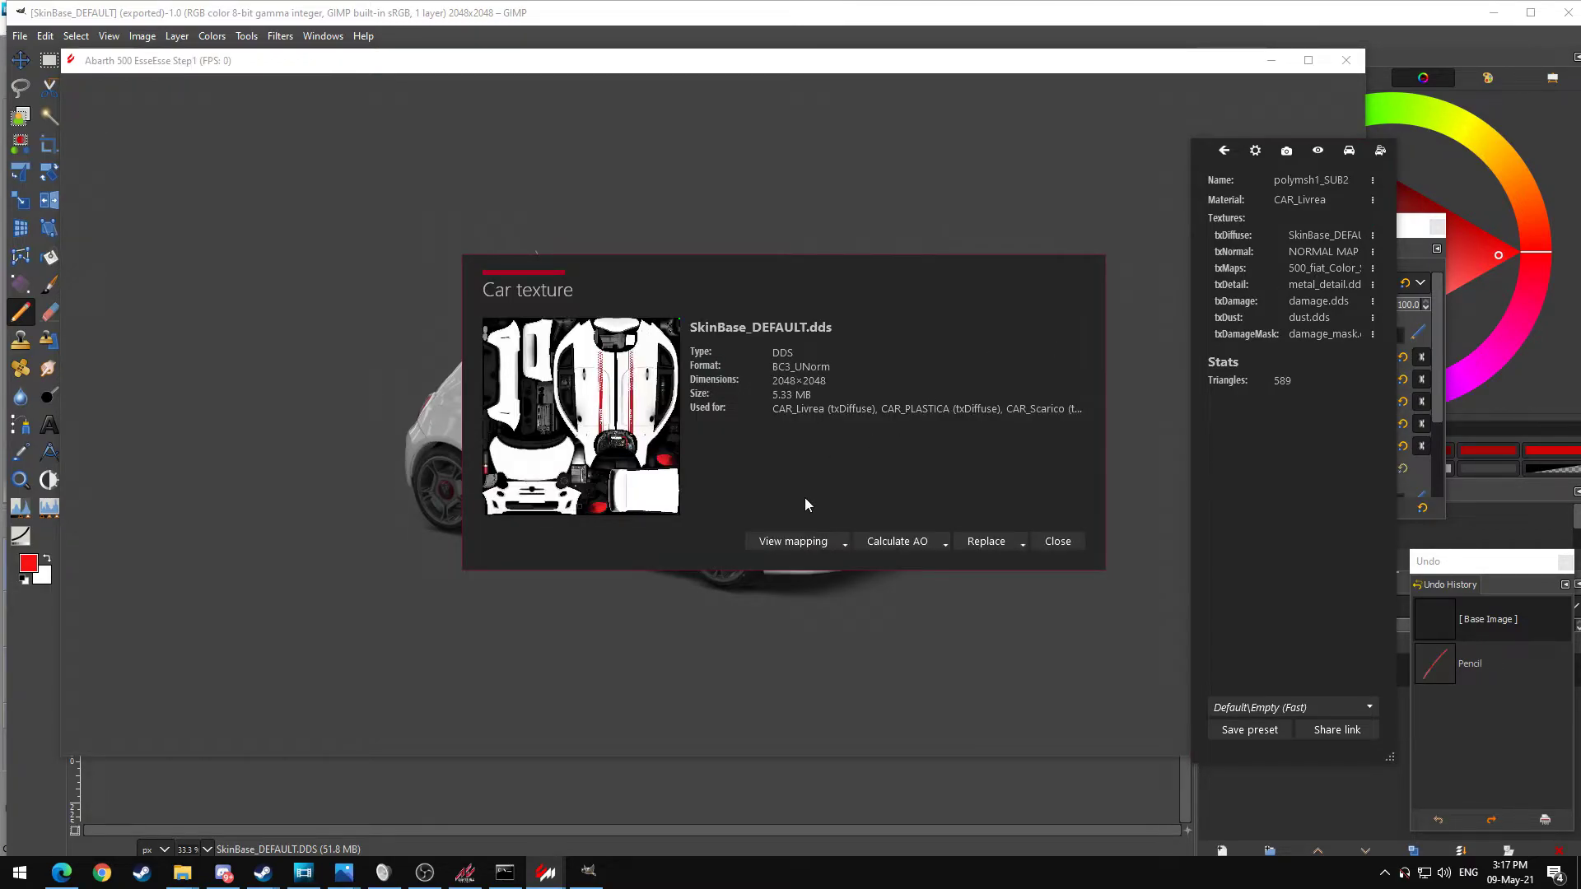
left_click(793, 541)
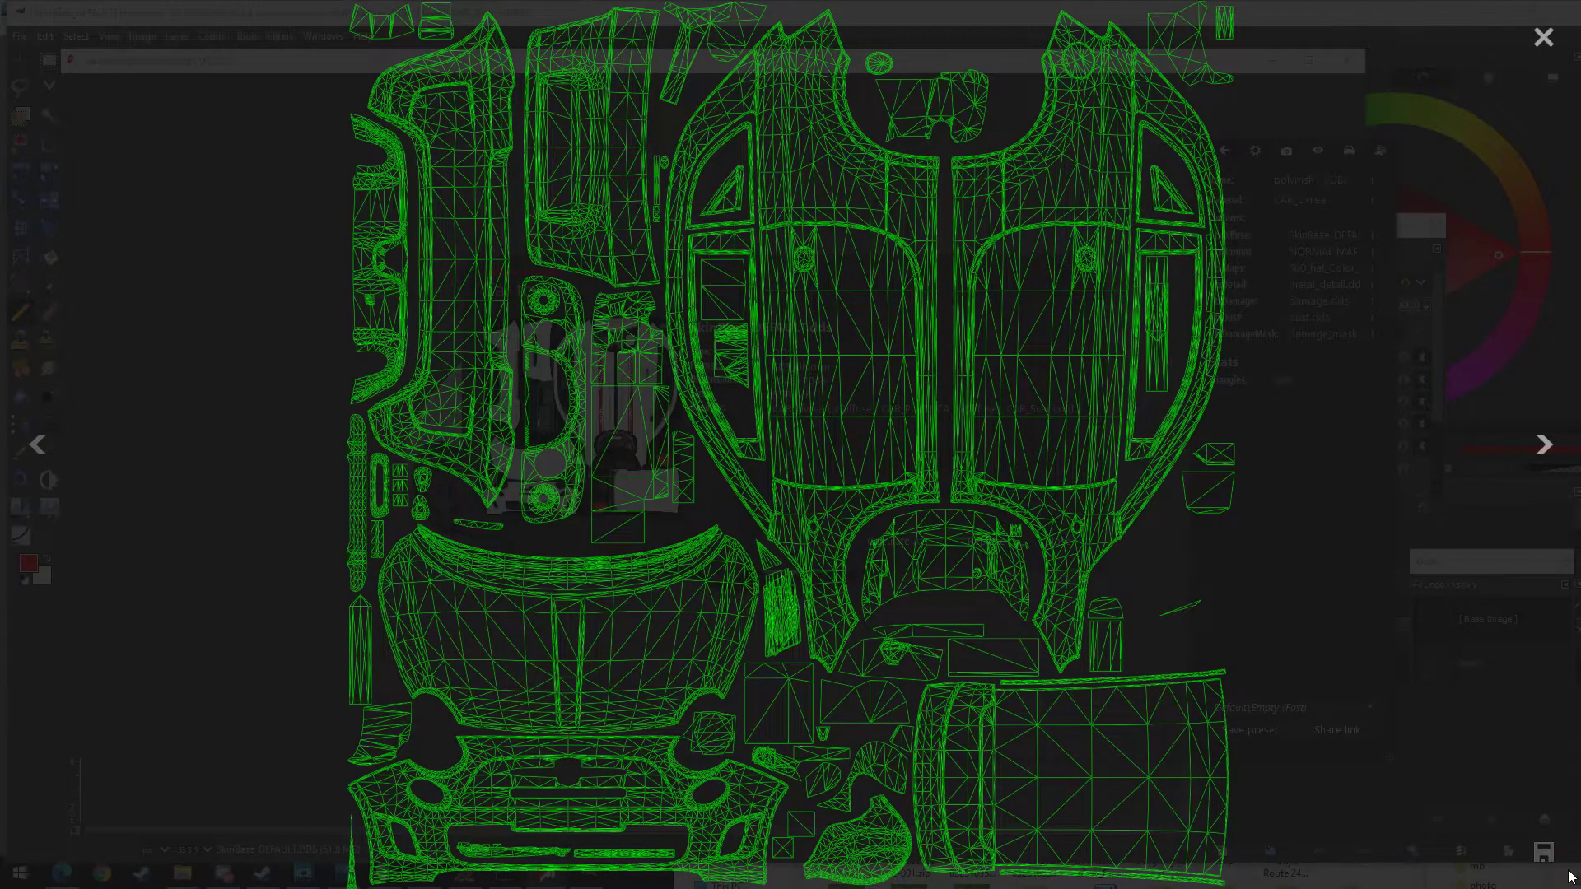
- Save the texture mapping as a PNG named map in the skins/dark_green_yellow - Copy folder
left_click(1544, 856)
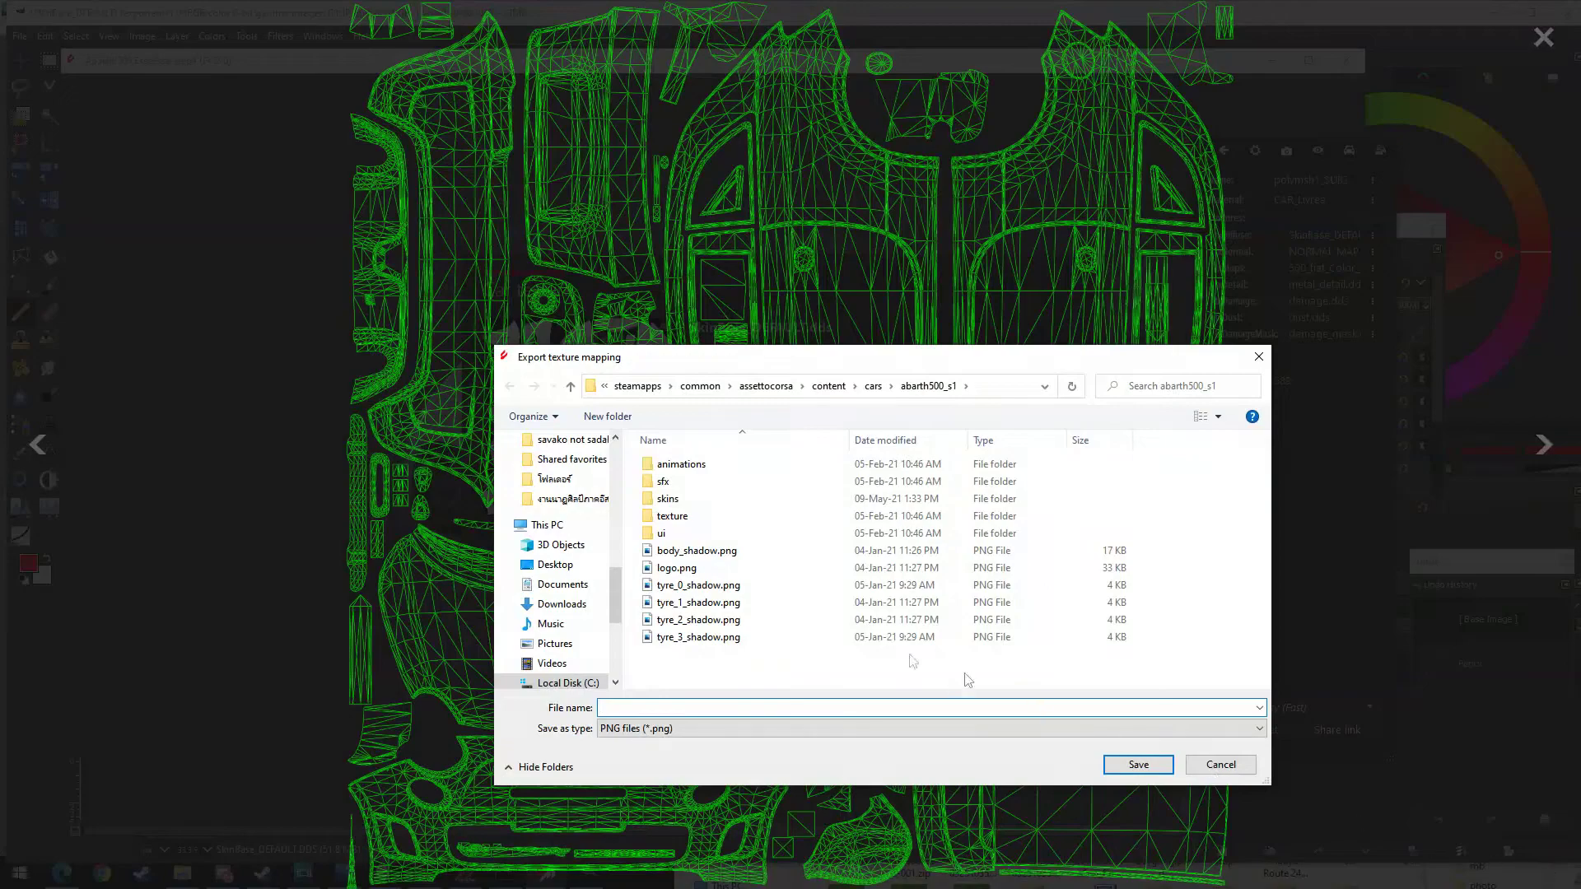
double_click(720, 499)
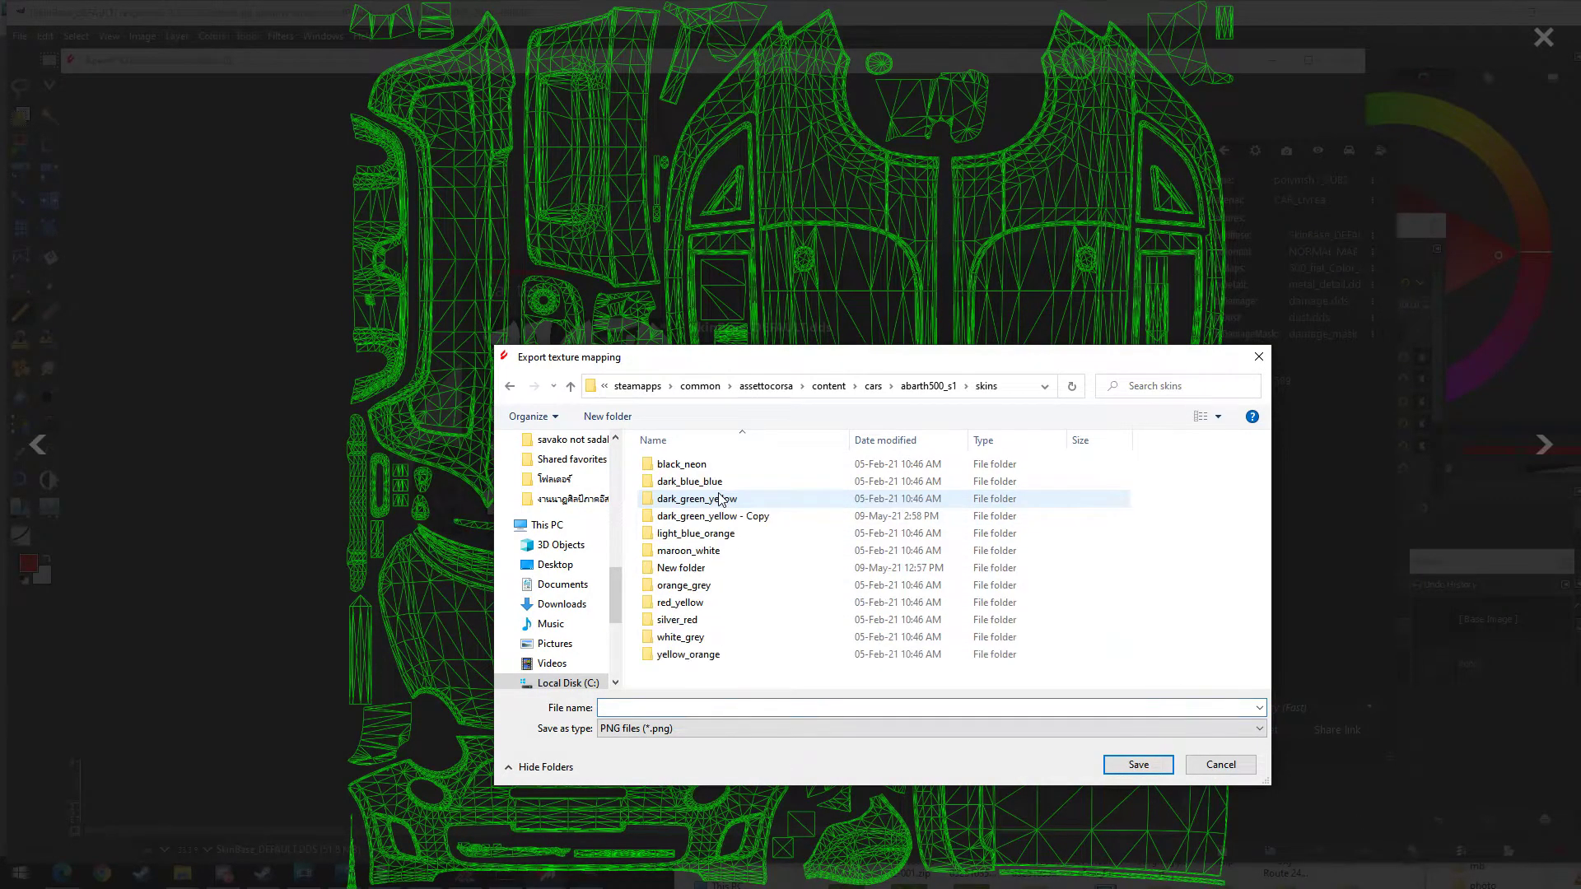
left_click(725, 517)
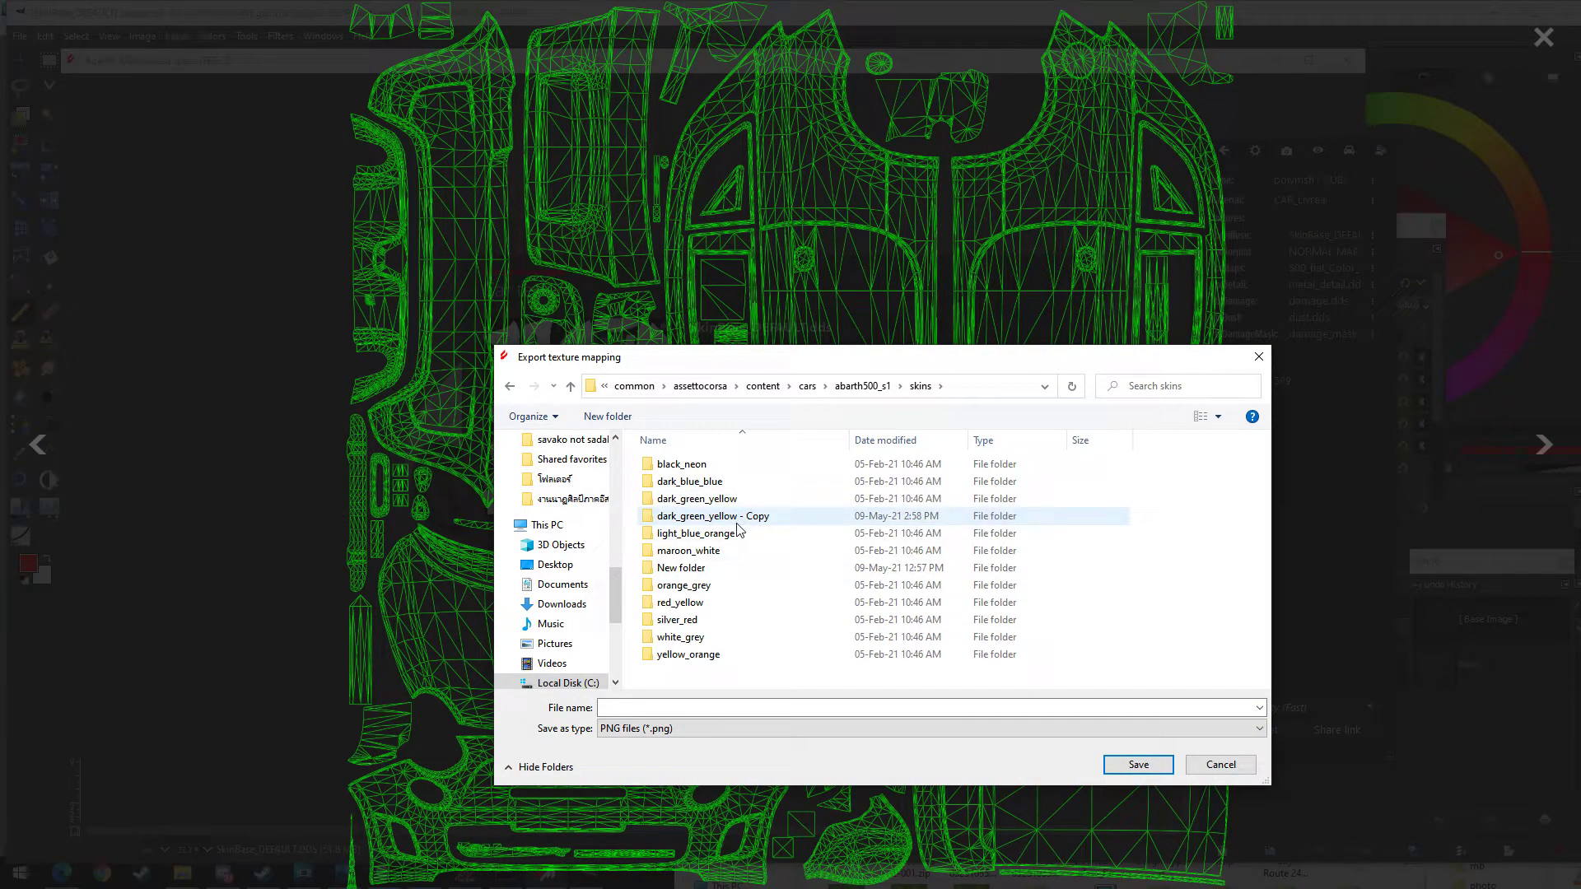
double_click(735, 517)
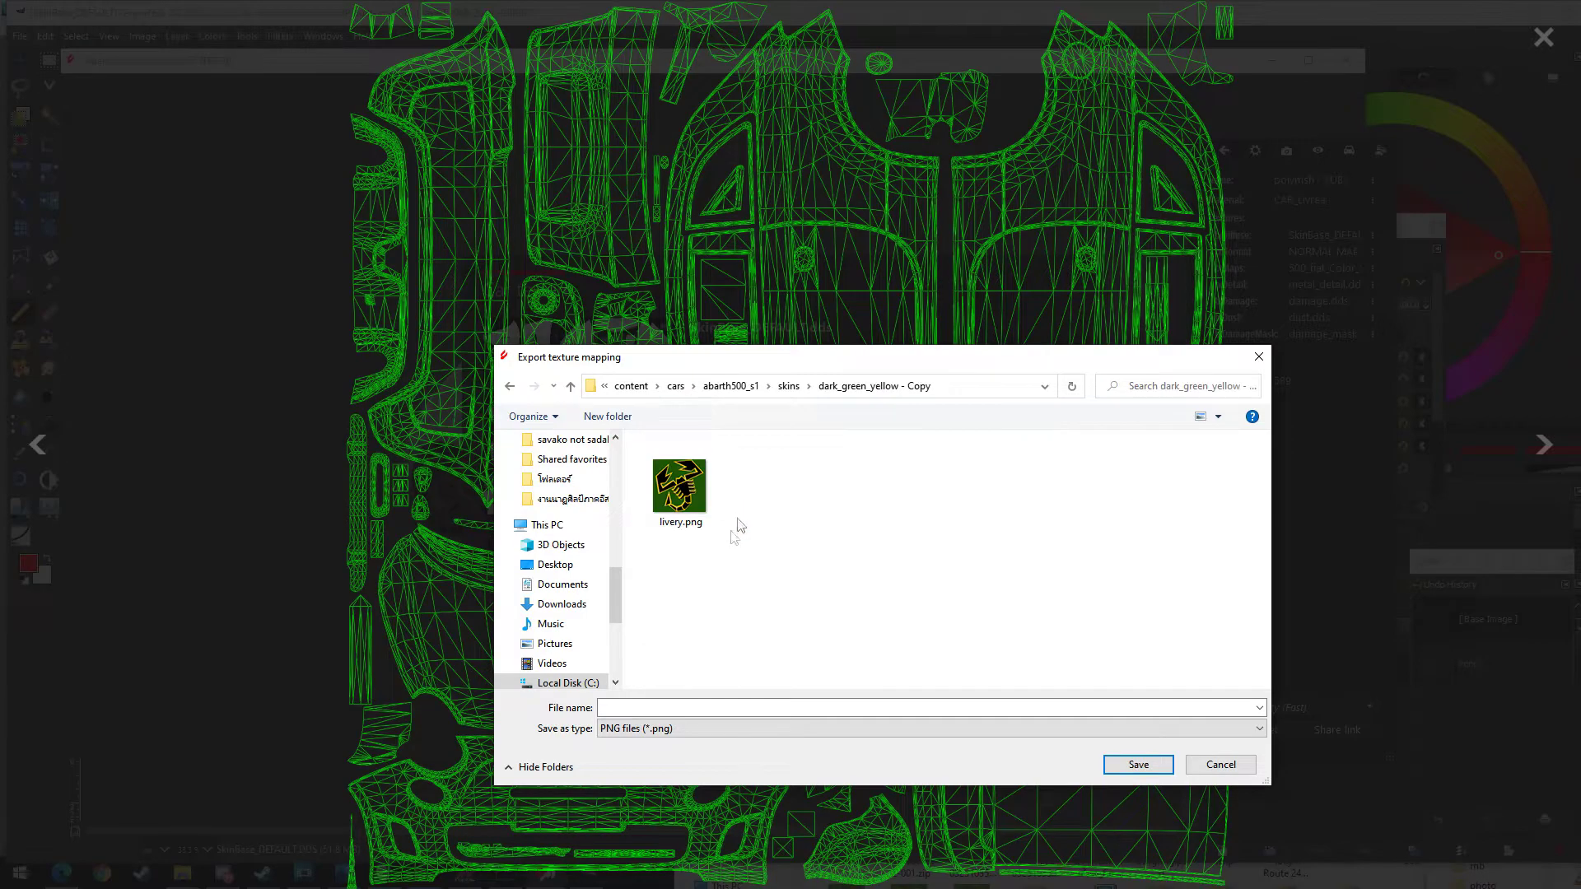
left_click(665, 708)
type("map")
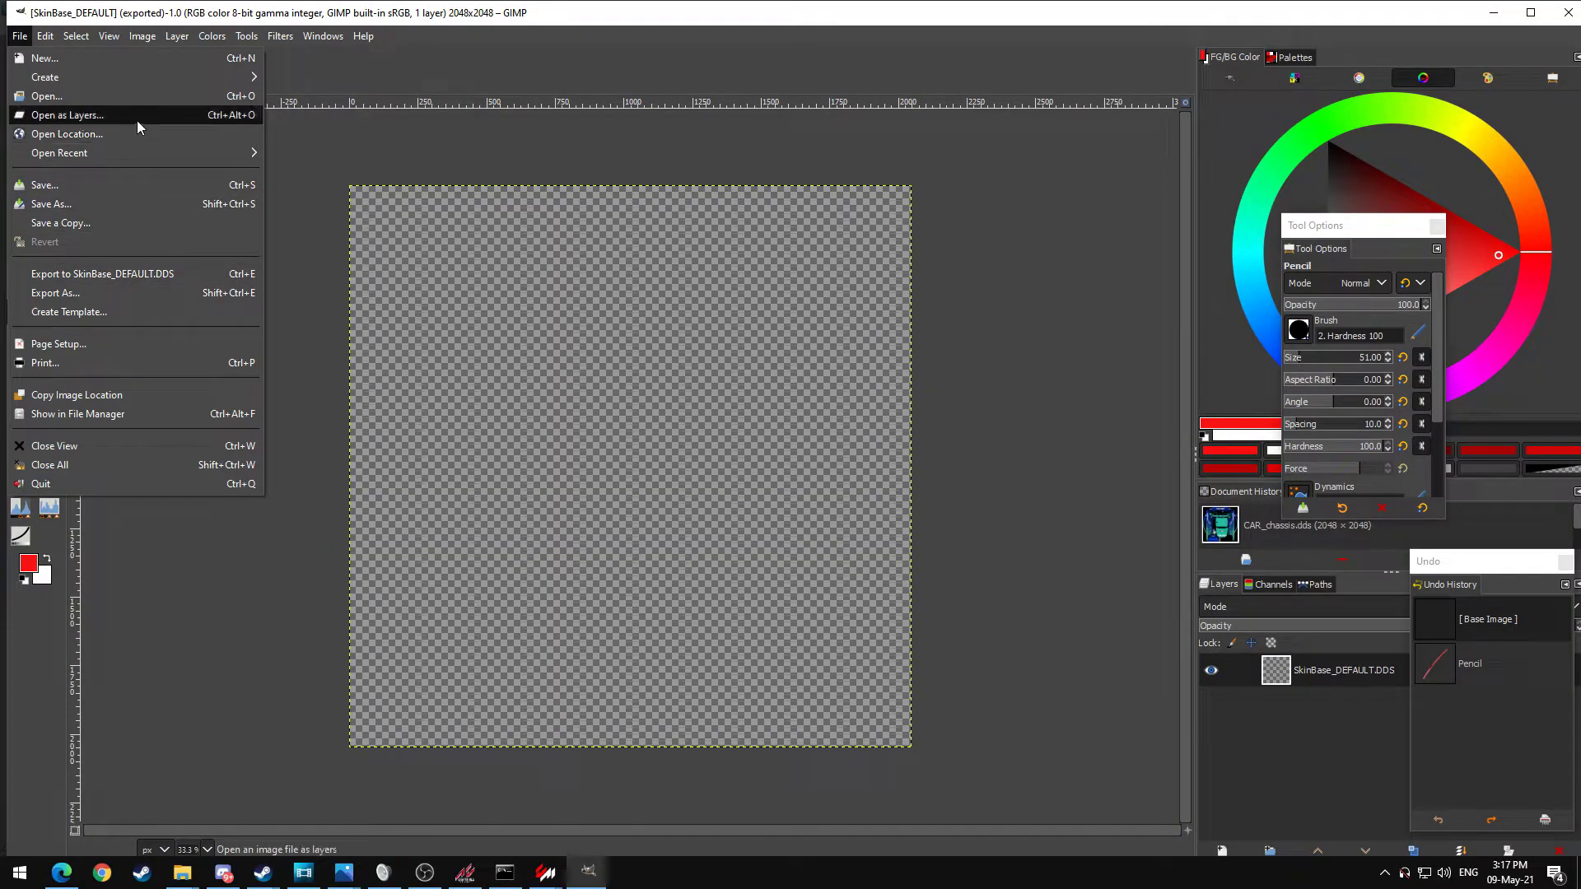
- Add map.png to the SkinBase_DEFAULT image in GIMP as a new layer
left_click(136, 119)
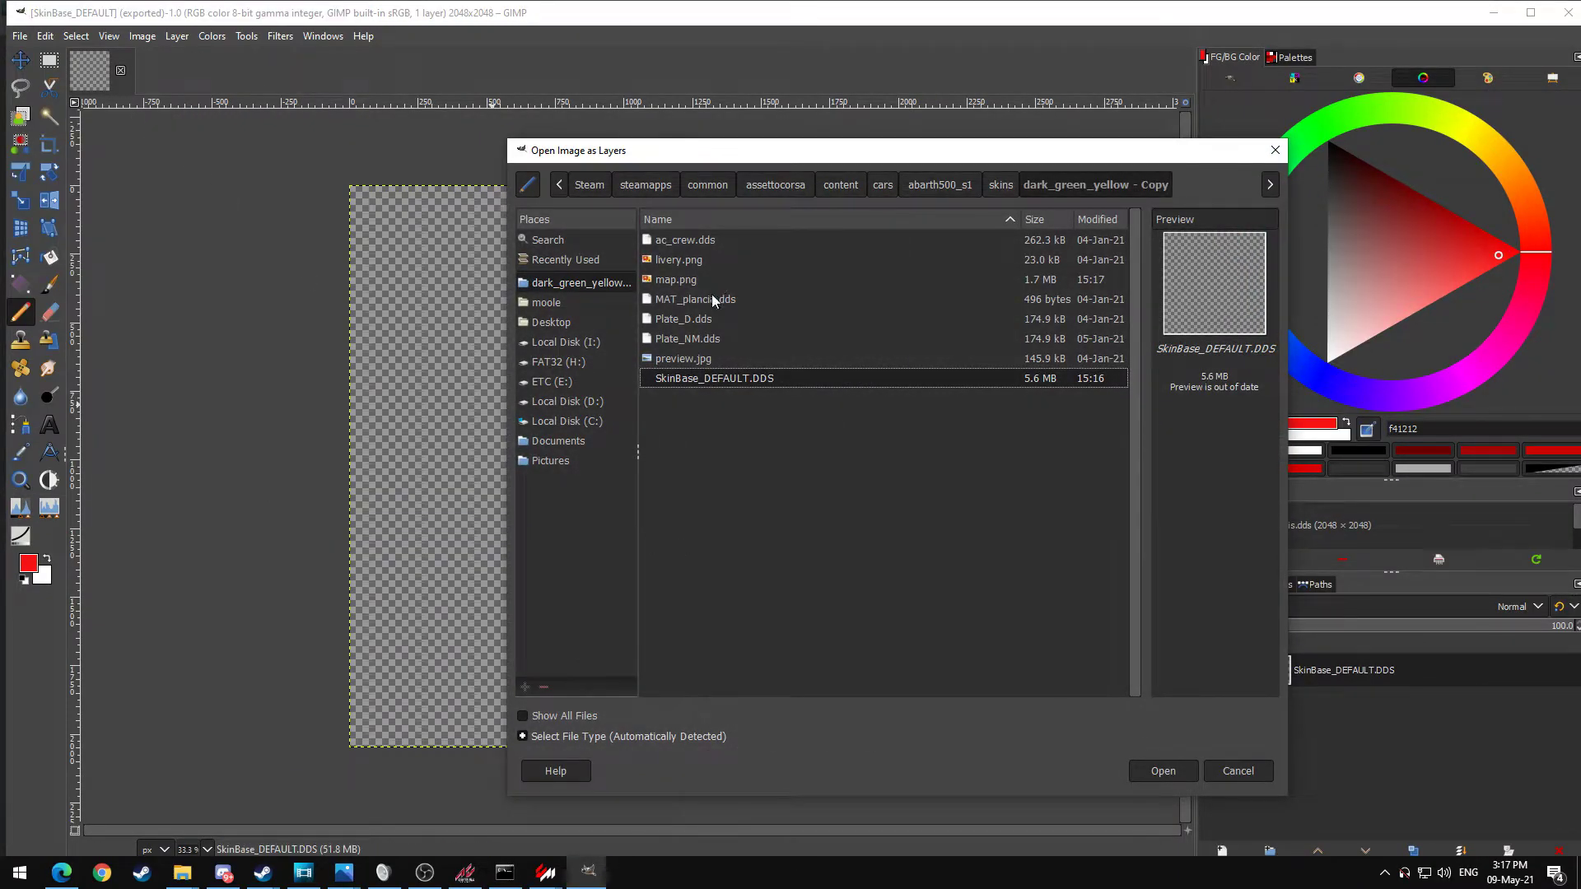
left_click(700, 280)
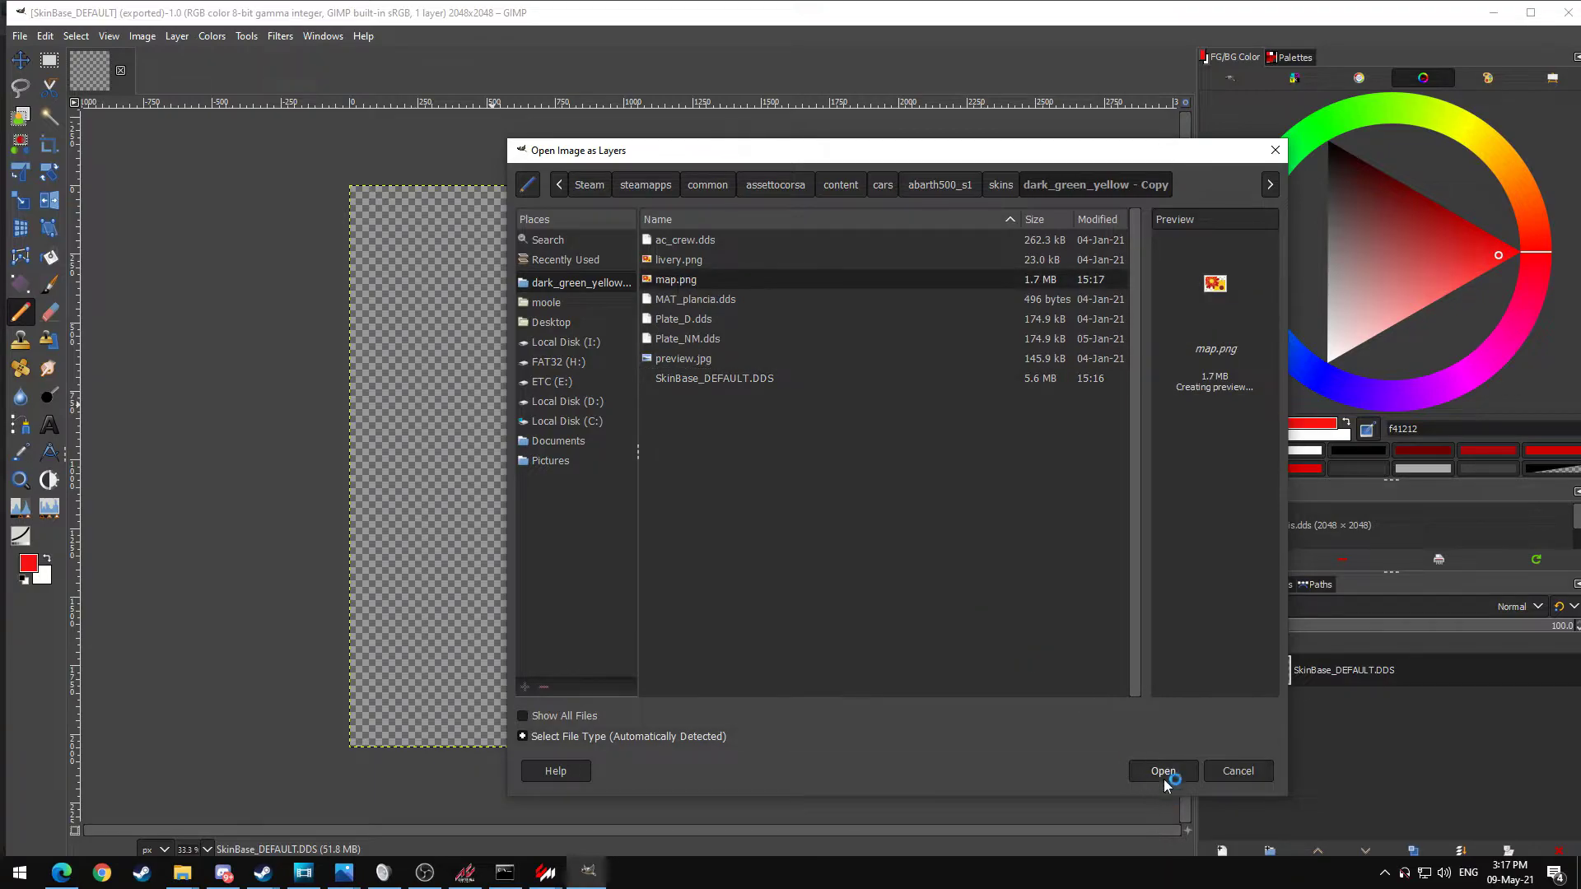
left_click(1164, 779)
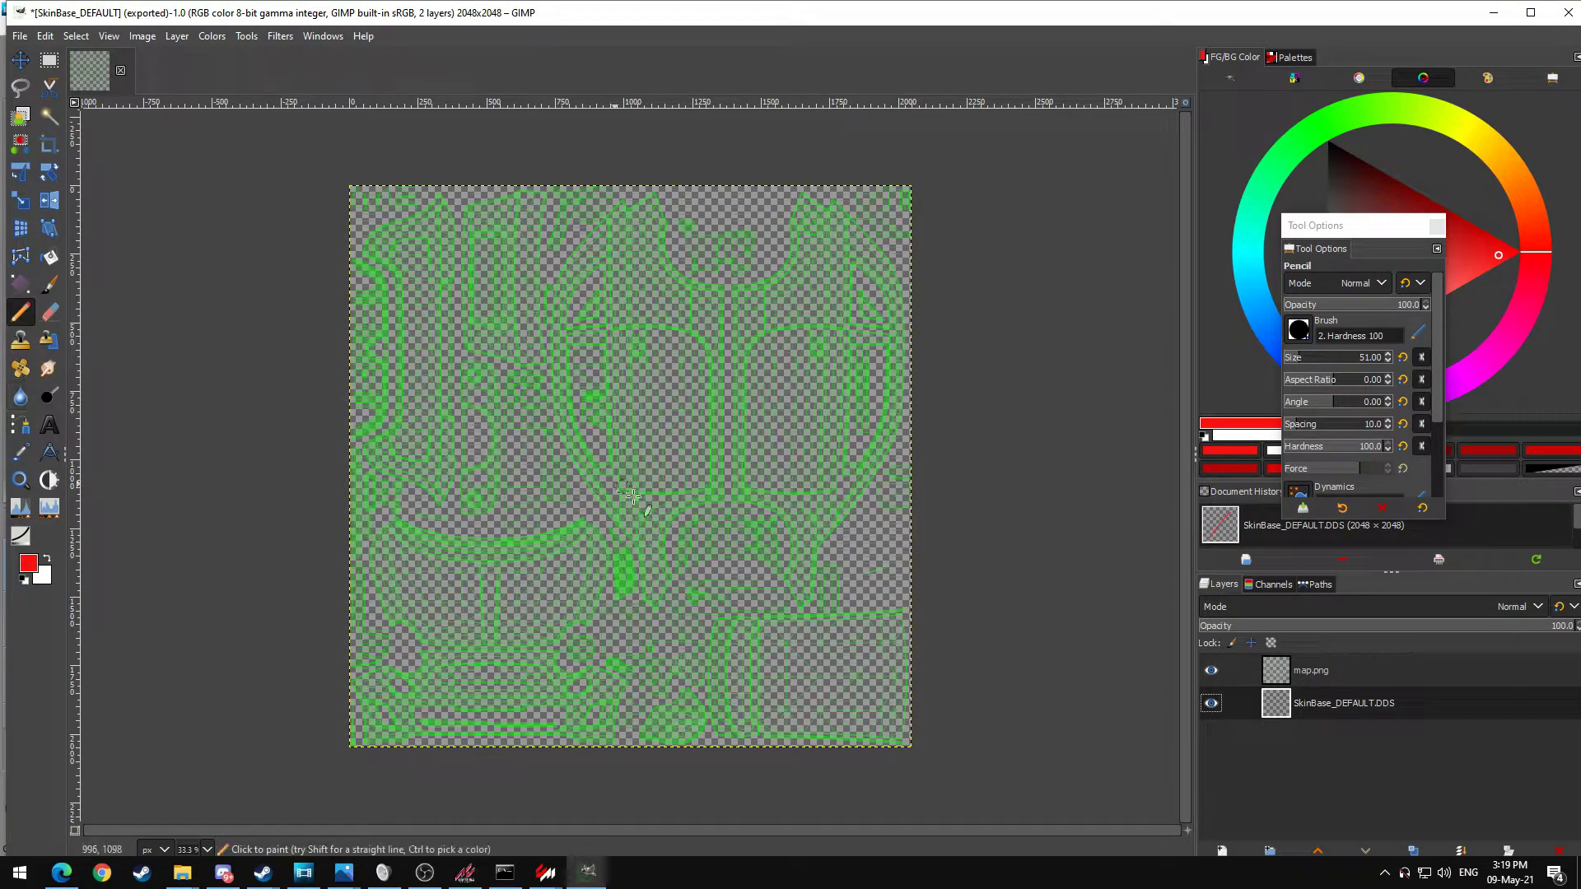
- Paint red pencil marks on both door areas of the SkinBase_DEFAULT layer, re-export the DDS and orbit the car to preview them
mouse_move(651, 386)
left_mouse_down()
mouse_move(674, 450)
mouse_move(699, 396)
mouse_move(780, 423)
mouse_move(824, 385)
left_mouse_up()
key("ctrl+e")
key("alt+Tab")
mouse_move(524, 546)
left_mouse_down()
mouse_move(861, 567)
mouse_move(332, 584)
left_mouse_up()
left_click_drag(498, 611, 864, 561)
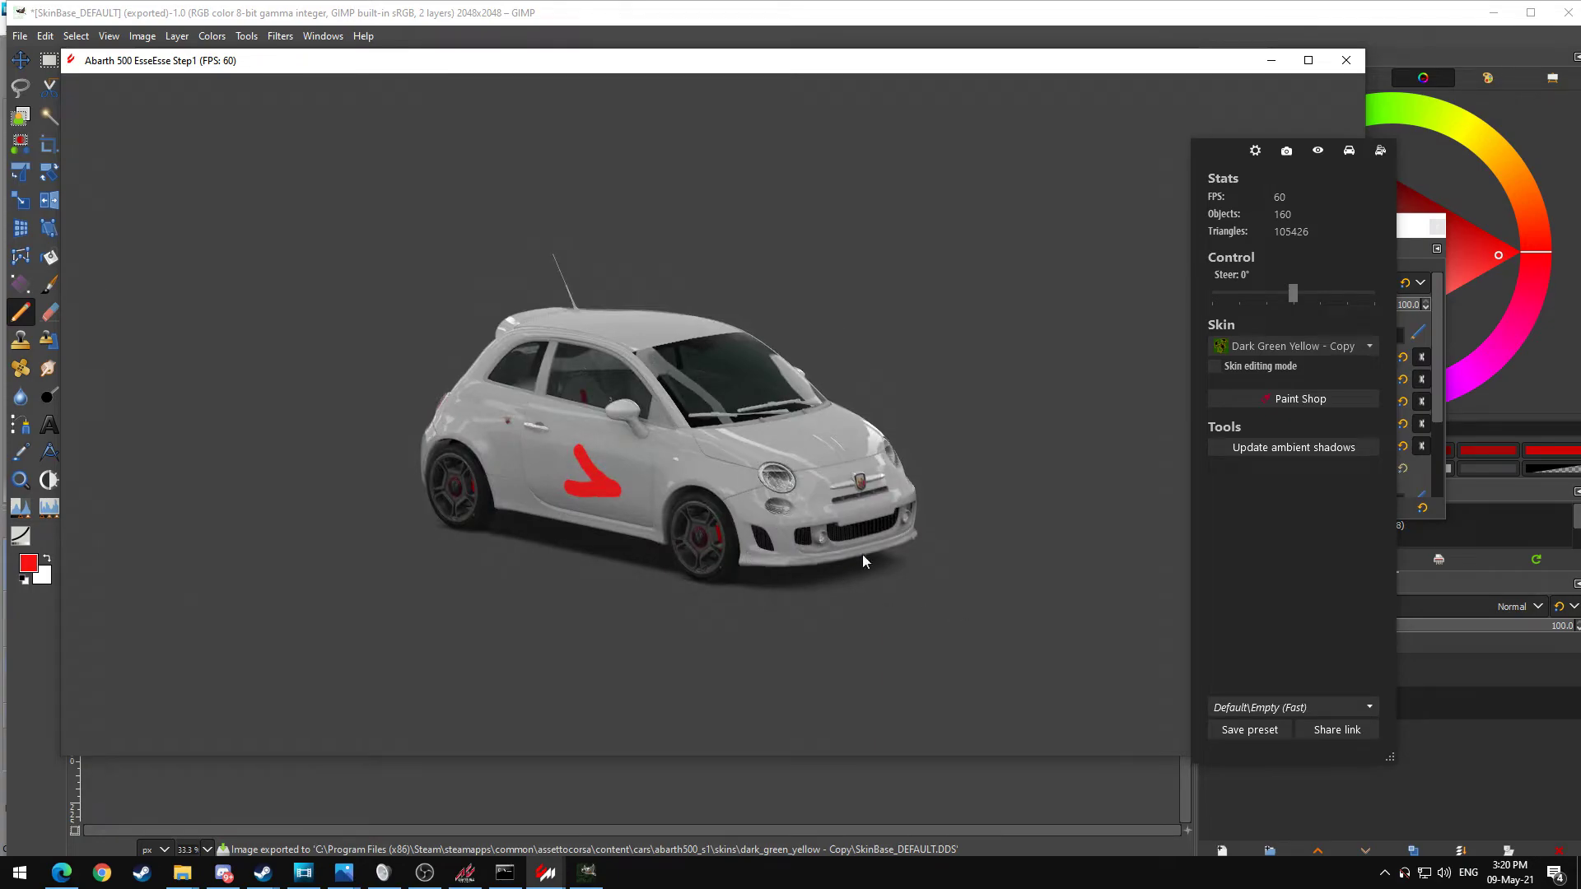
- Make map.png the active layer in GIMP, export to SkinBase_DEFAULT.DDS again and preview it in the showroom
left_click(1455, 813)
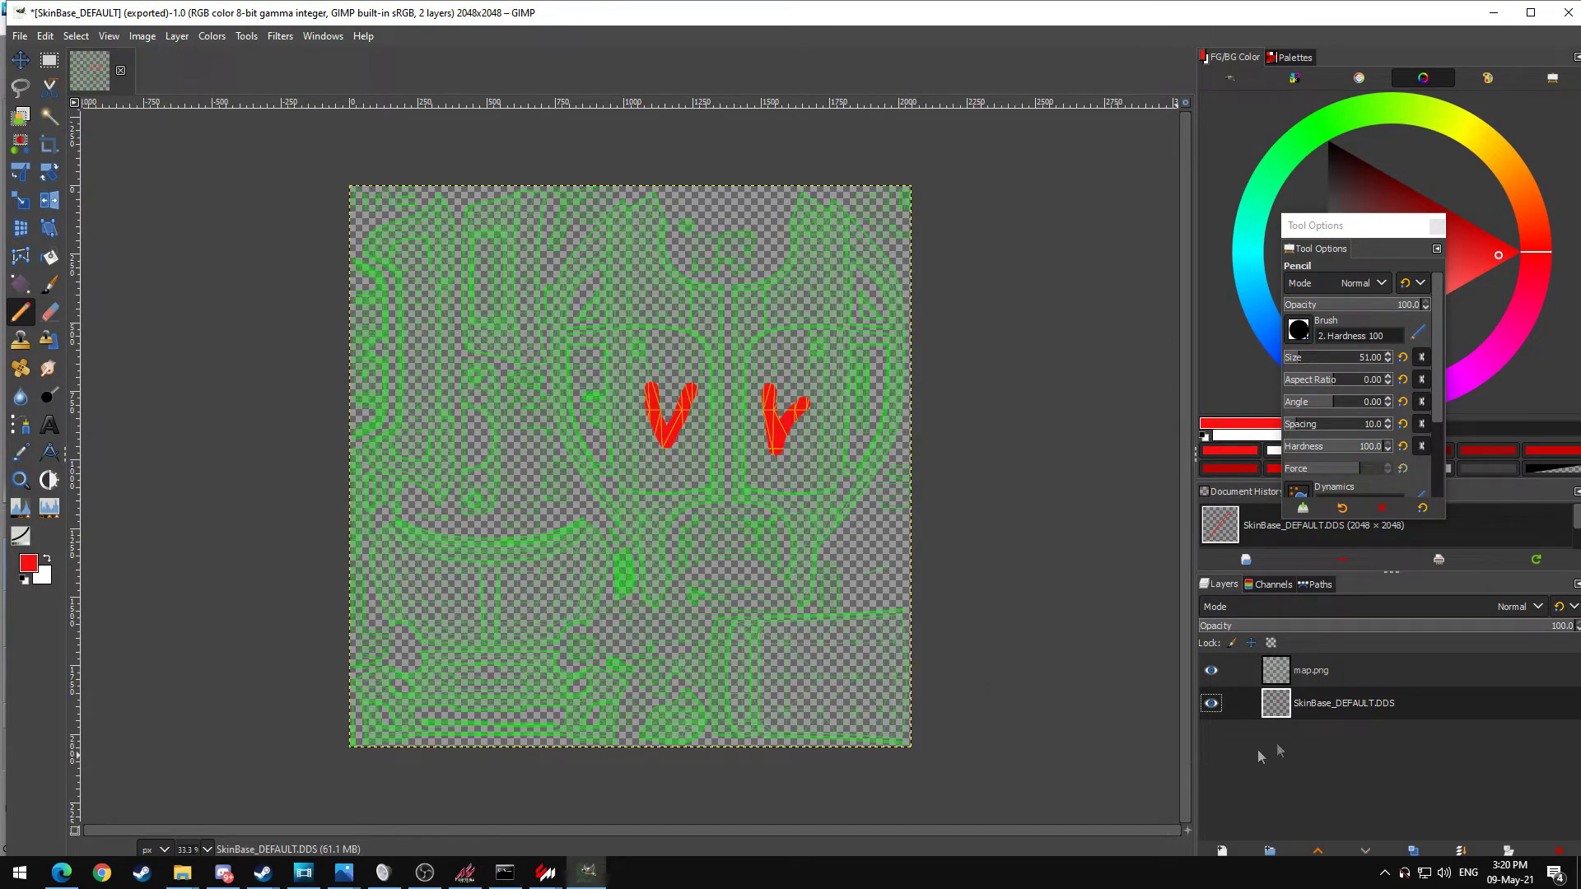
left_click(1286, 677)
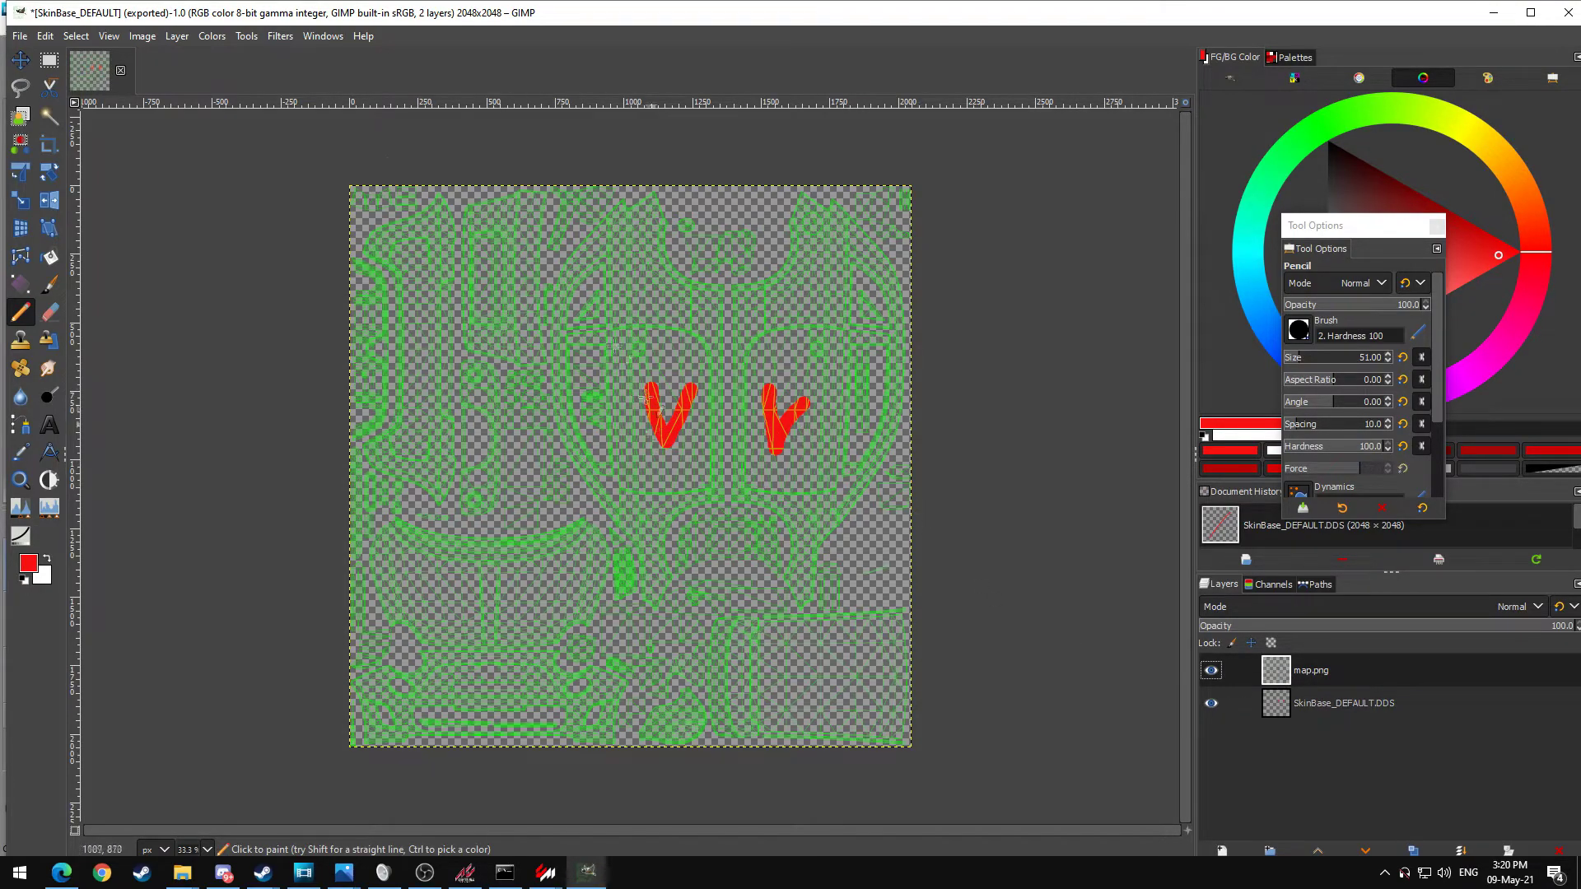
left_click(19, 36)
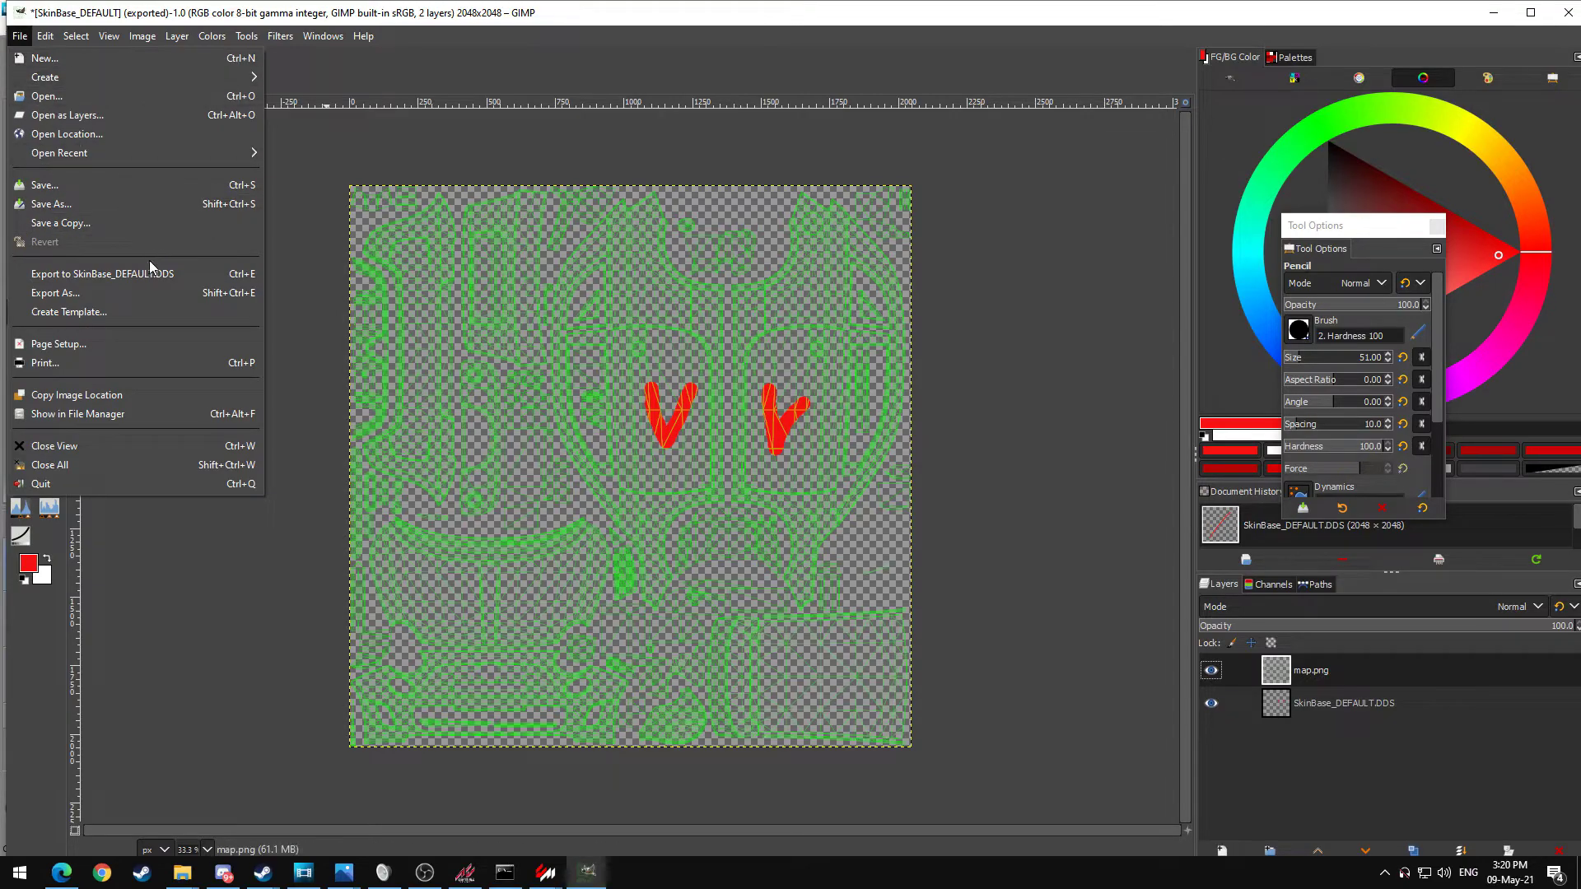
left_click(177, 280)
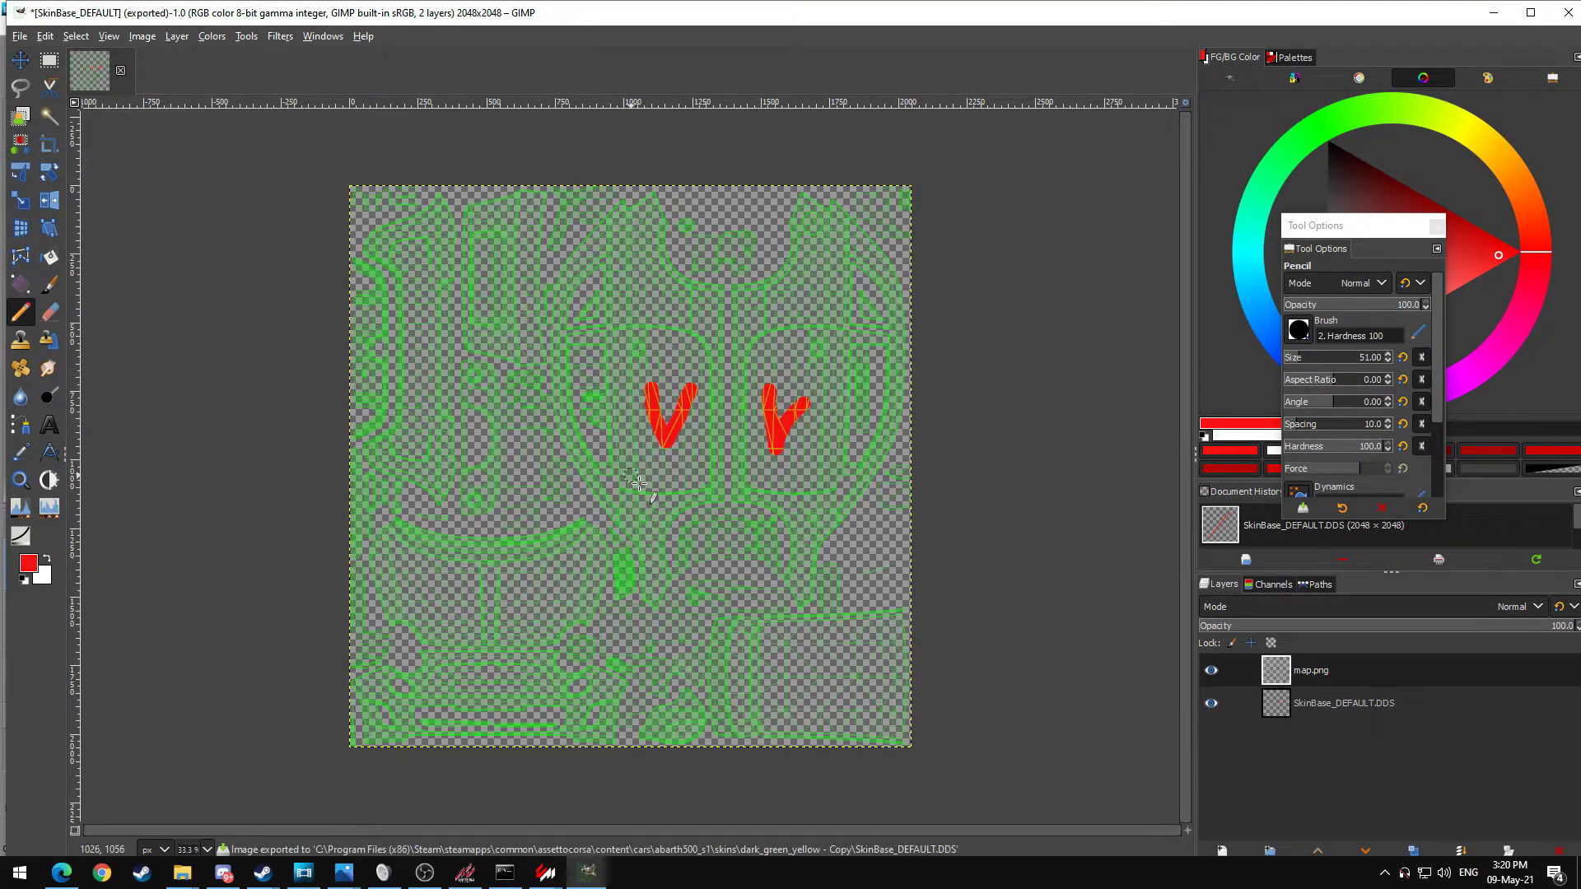
key("alt+Tab")
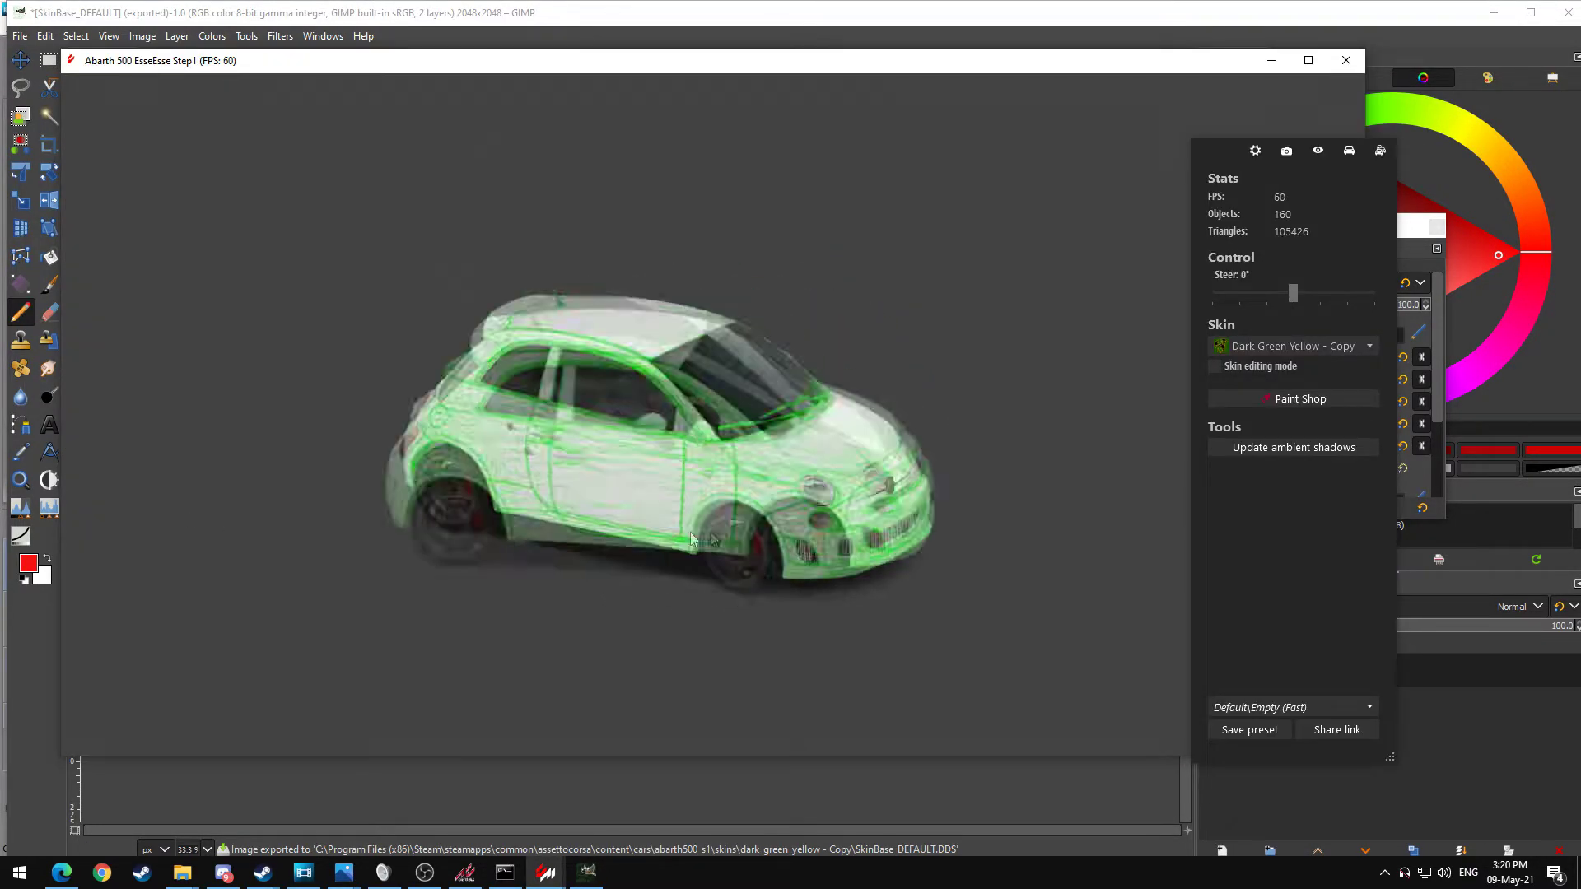
- Merge the map.png layer down into SkinBase_DEFAULT.DDS, re-export the texture and preview the combined result on the car
key("alt+Tab")
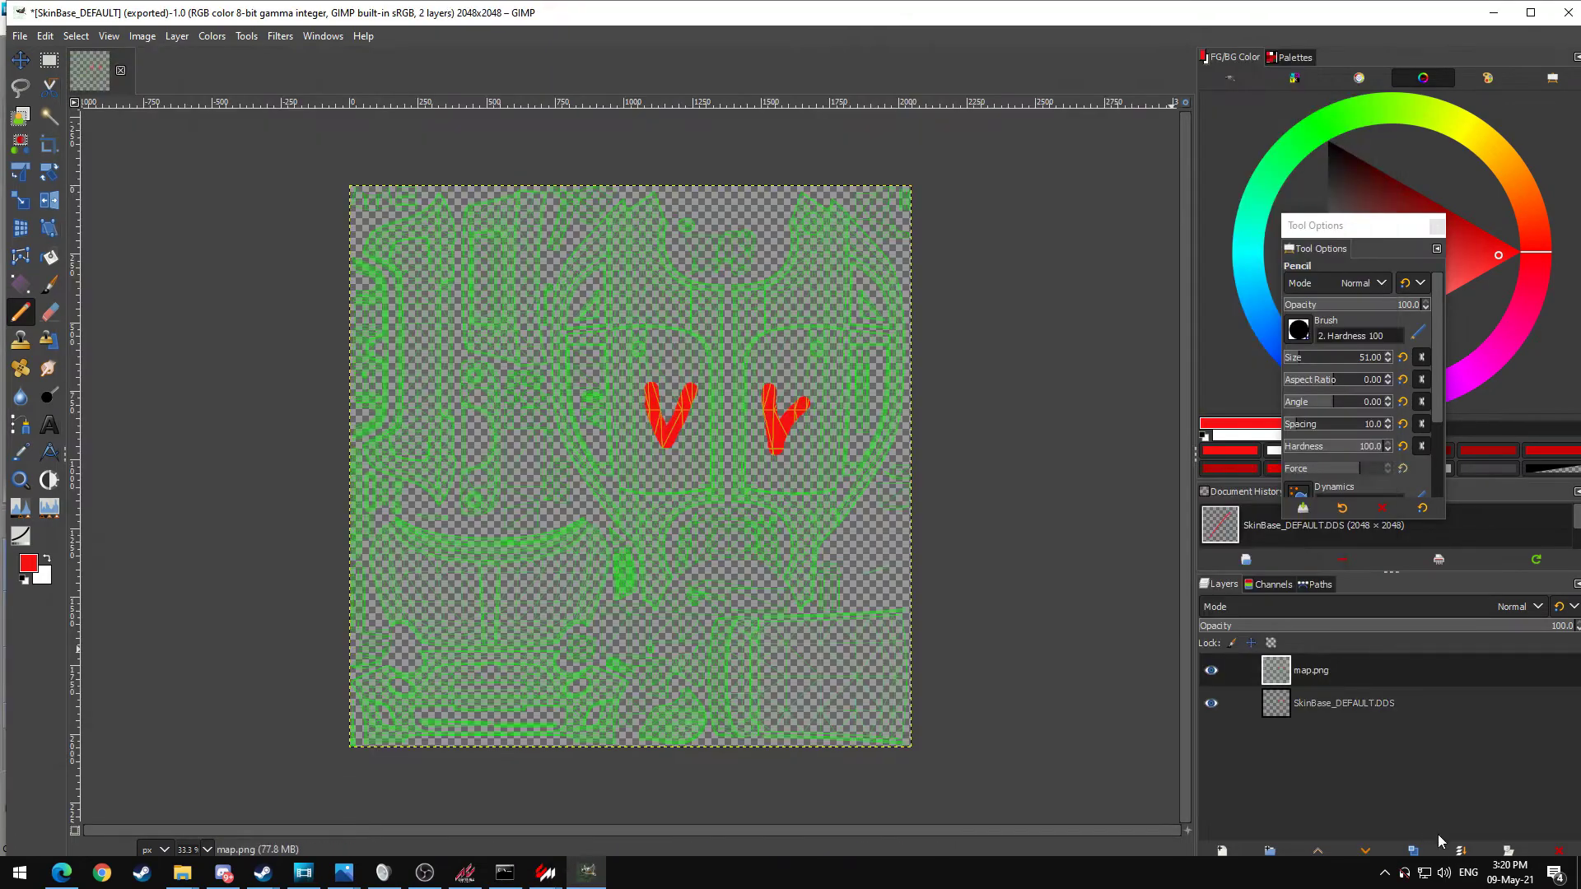
left_click(1460, 851)
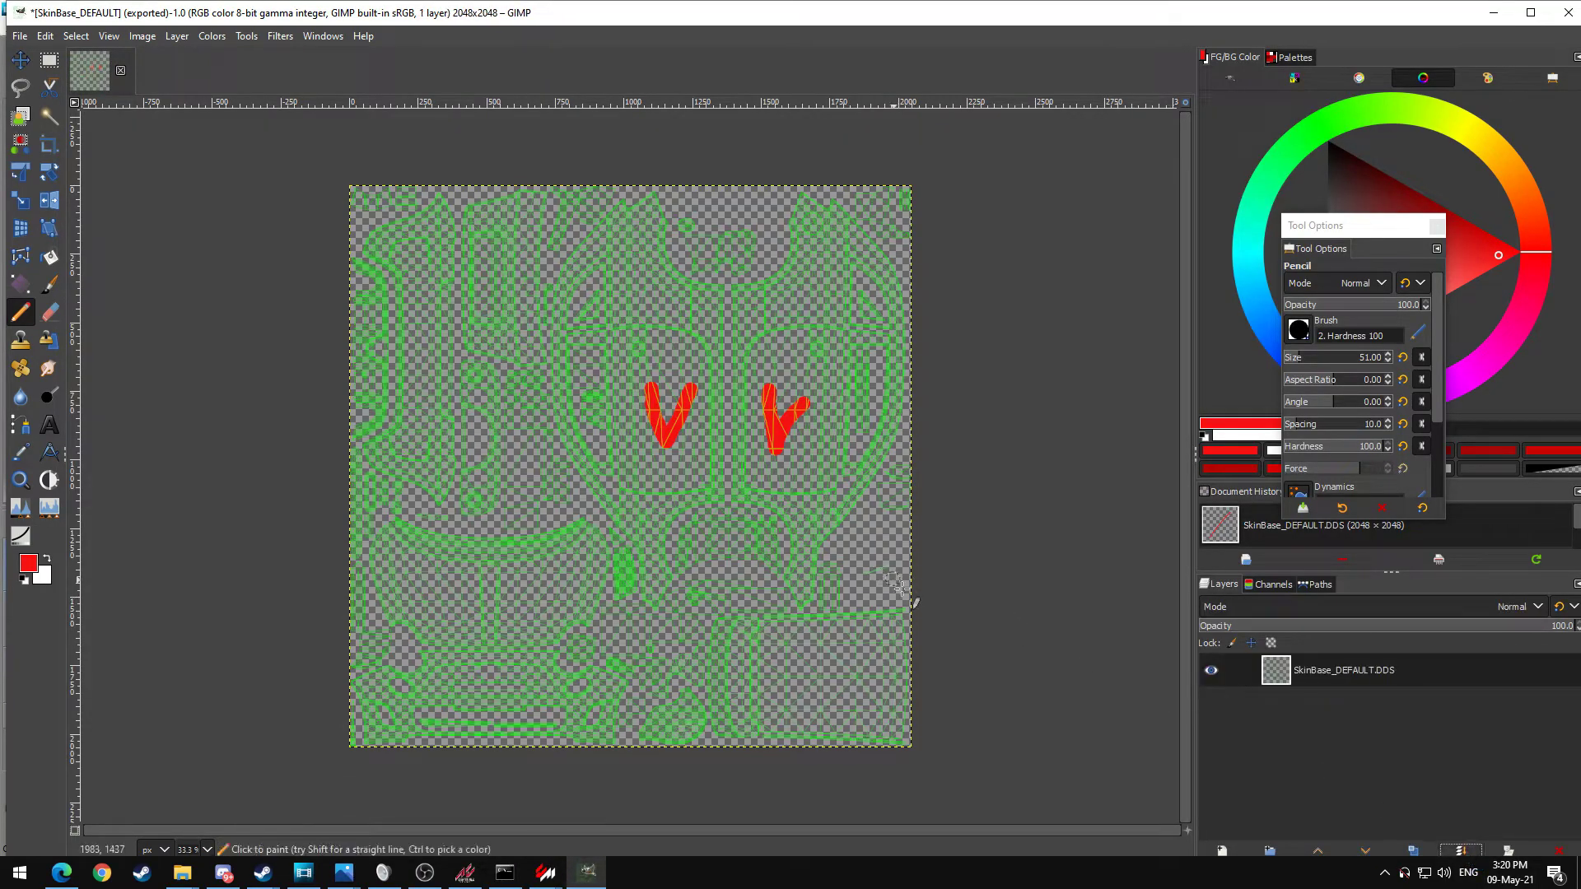
key("ctrl+e")
key("alt+Tab")
mouse_move(904, 588)
left_mouse_down()
mouse_move(887, 555)
mouse_move(476, 559)
mouse_move(695, 559)
mouse_move(931, 586)
left_mouse_up()
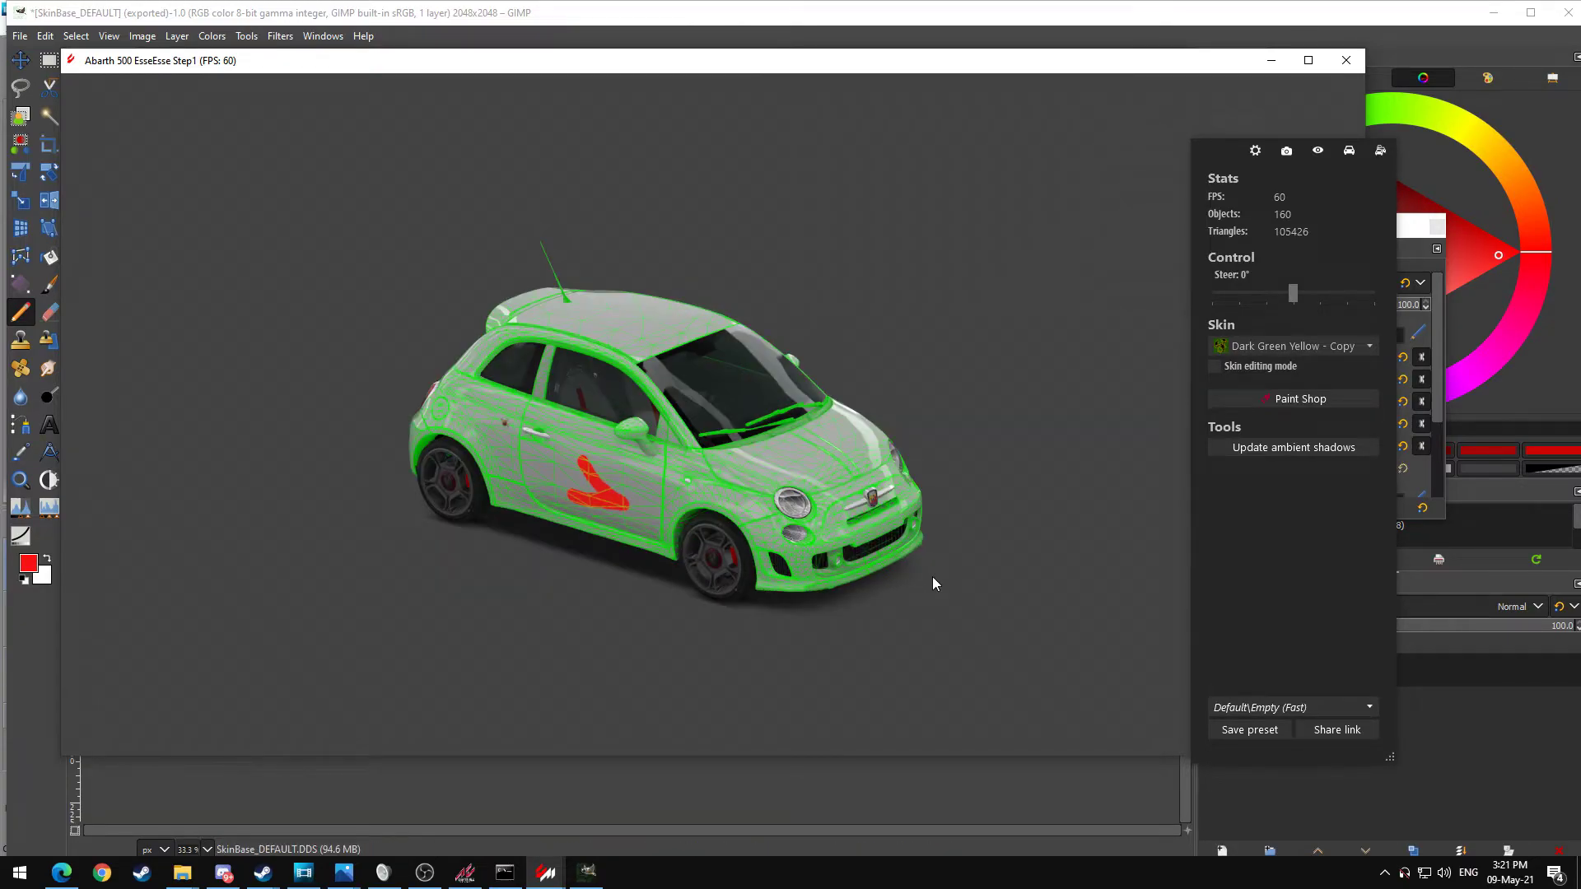